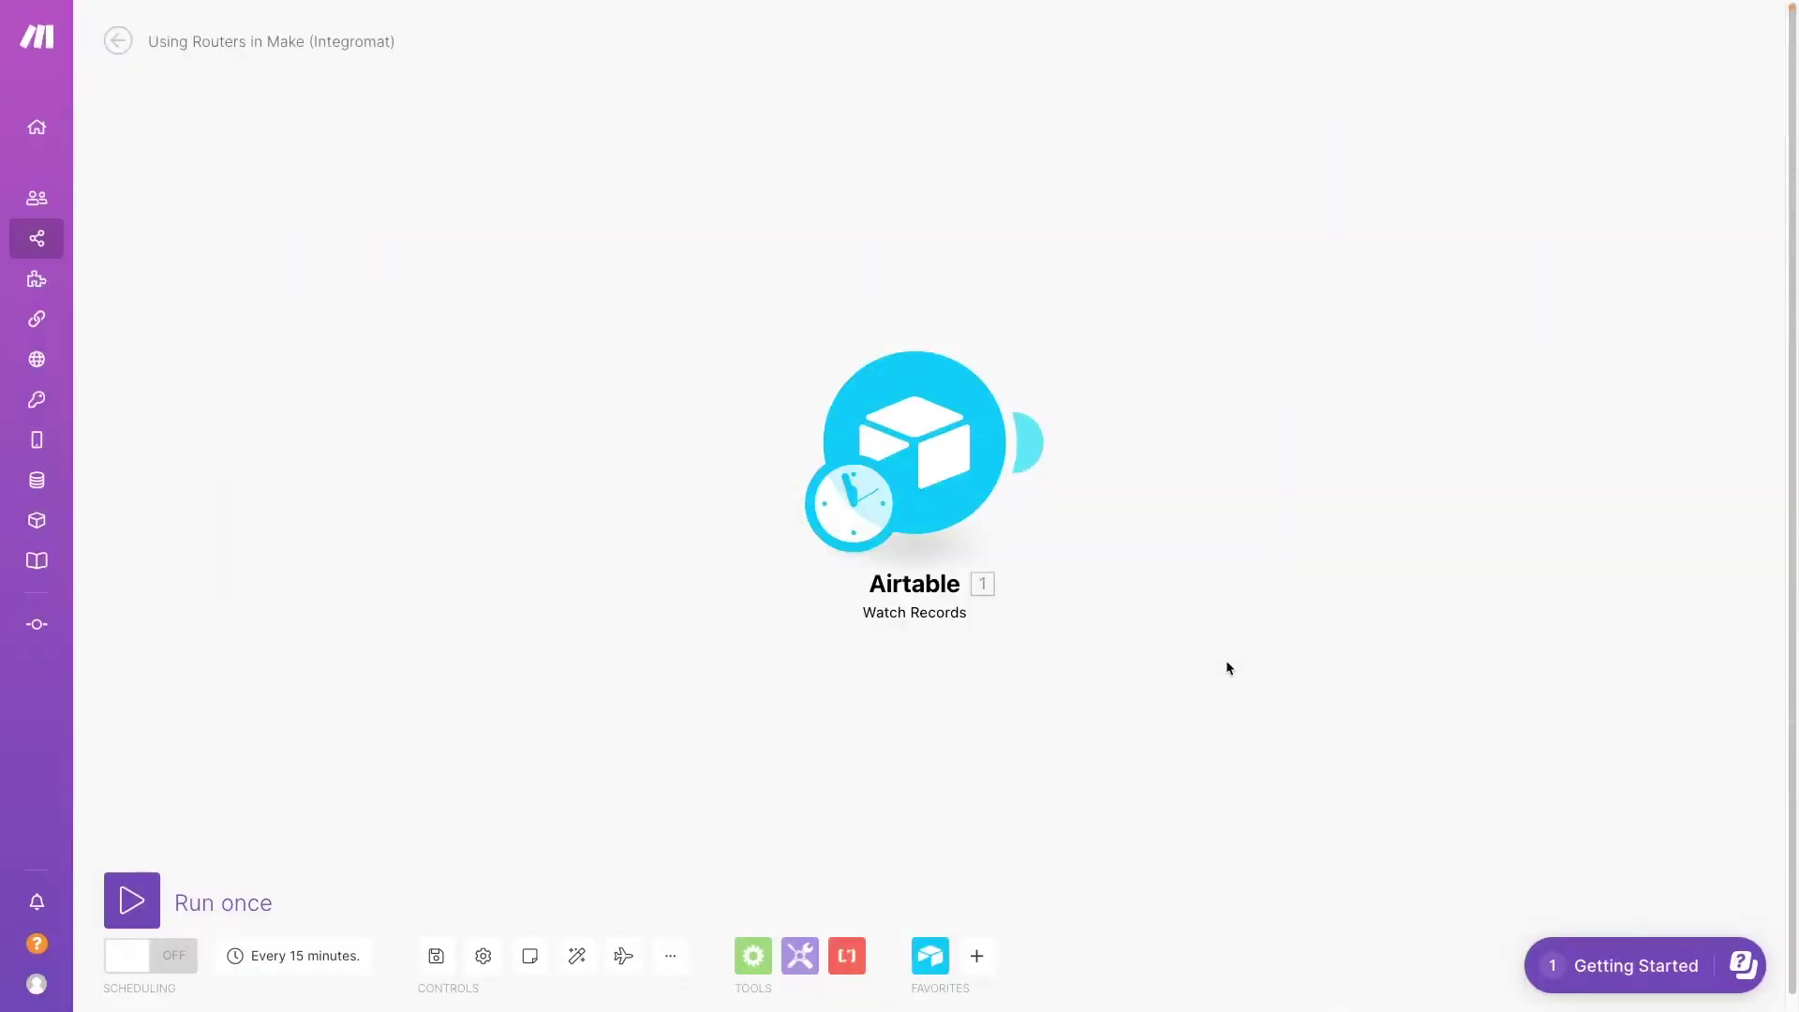
Review the Airtable New Requests view's Service Type values: Project, Membership and Other
left_click(926, 441)
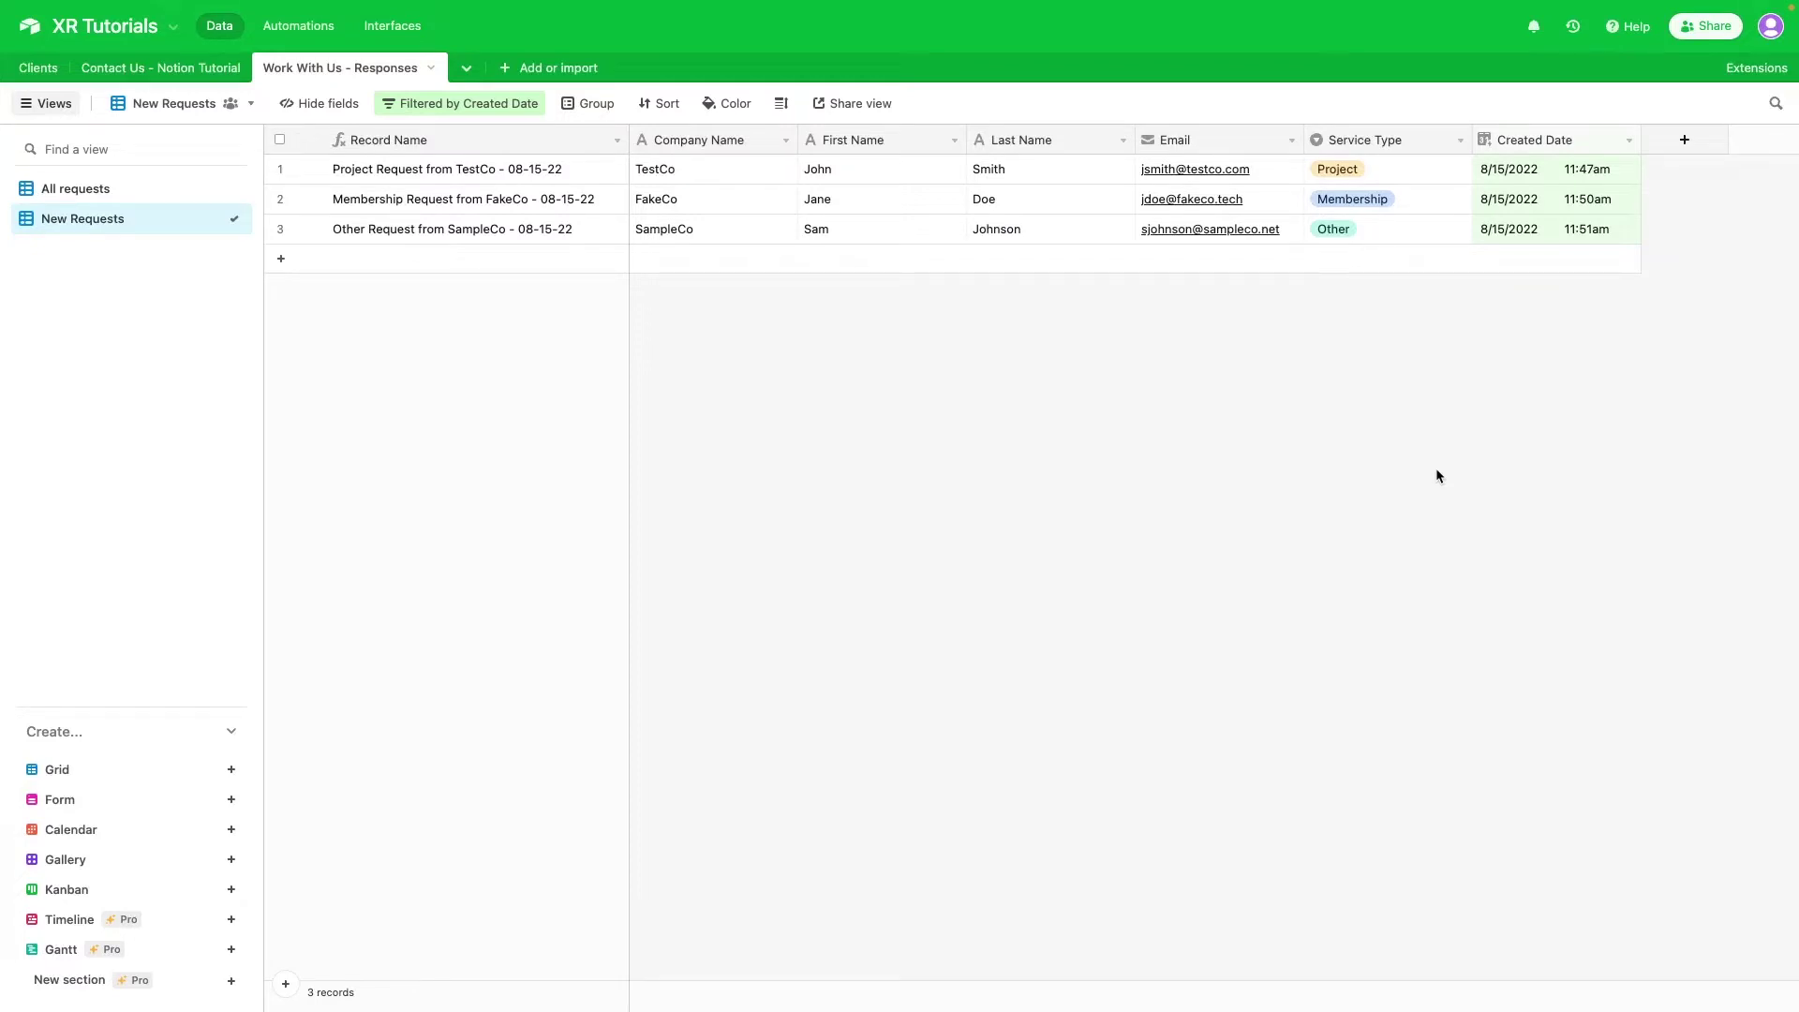
left_click(1444, 140)
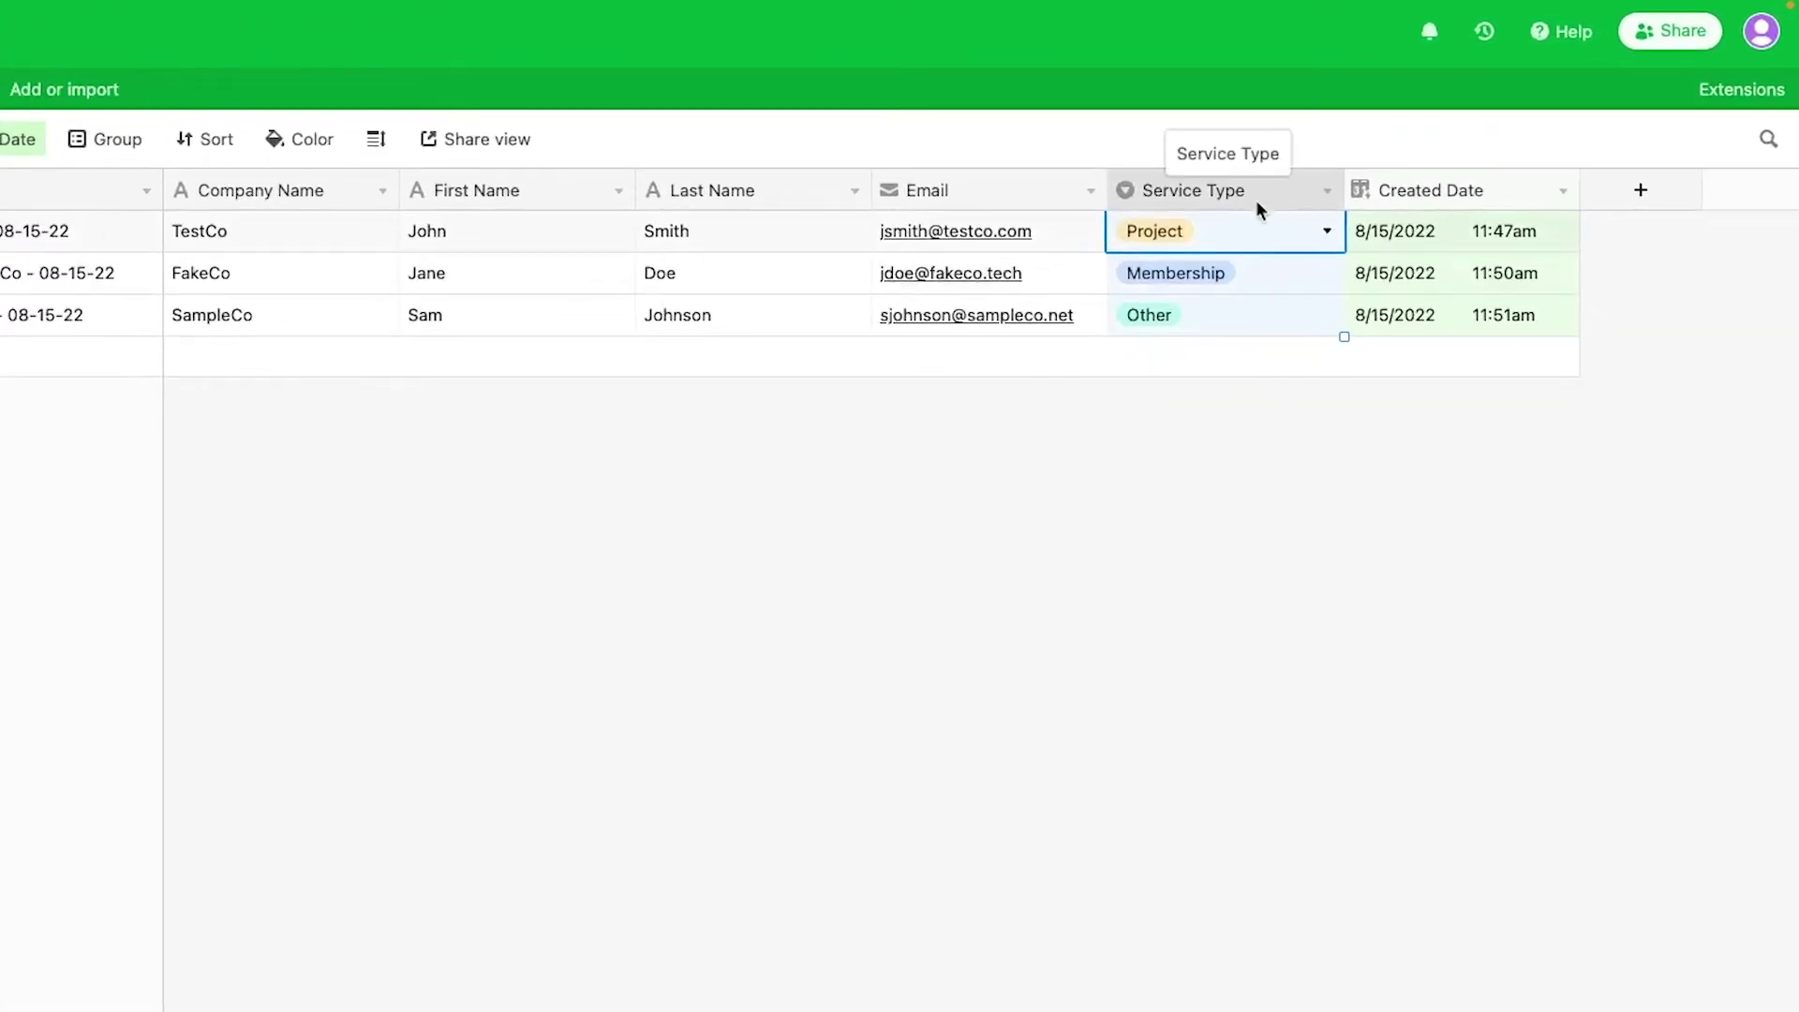
left_click(1239, 270)
left_click(1258, 304)
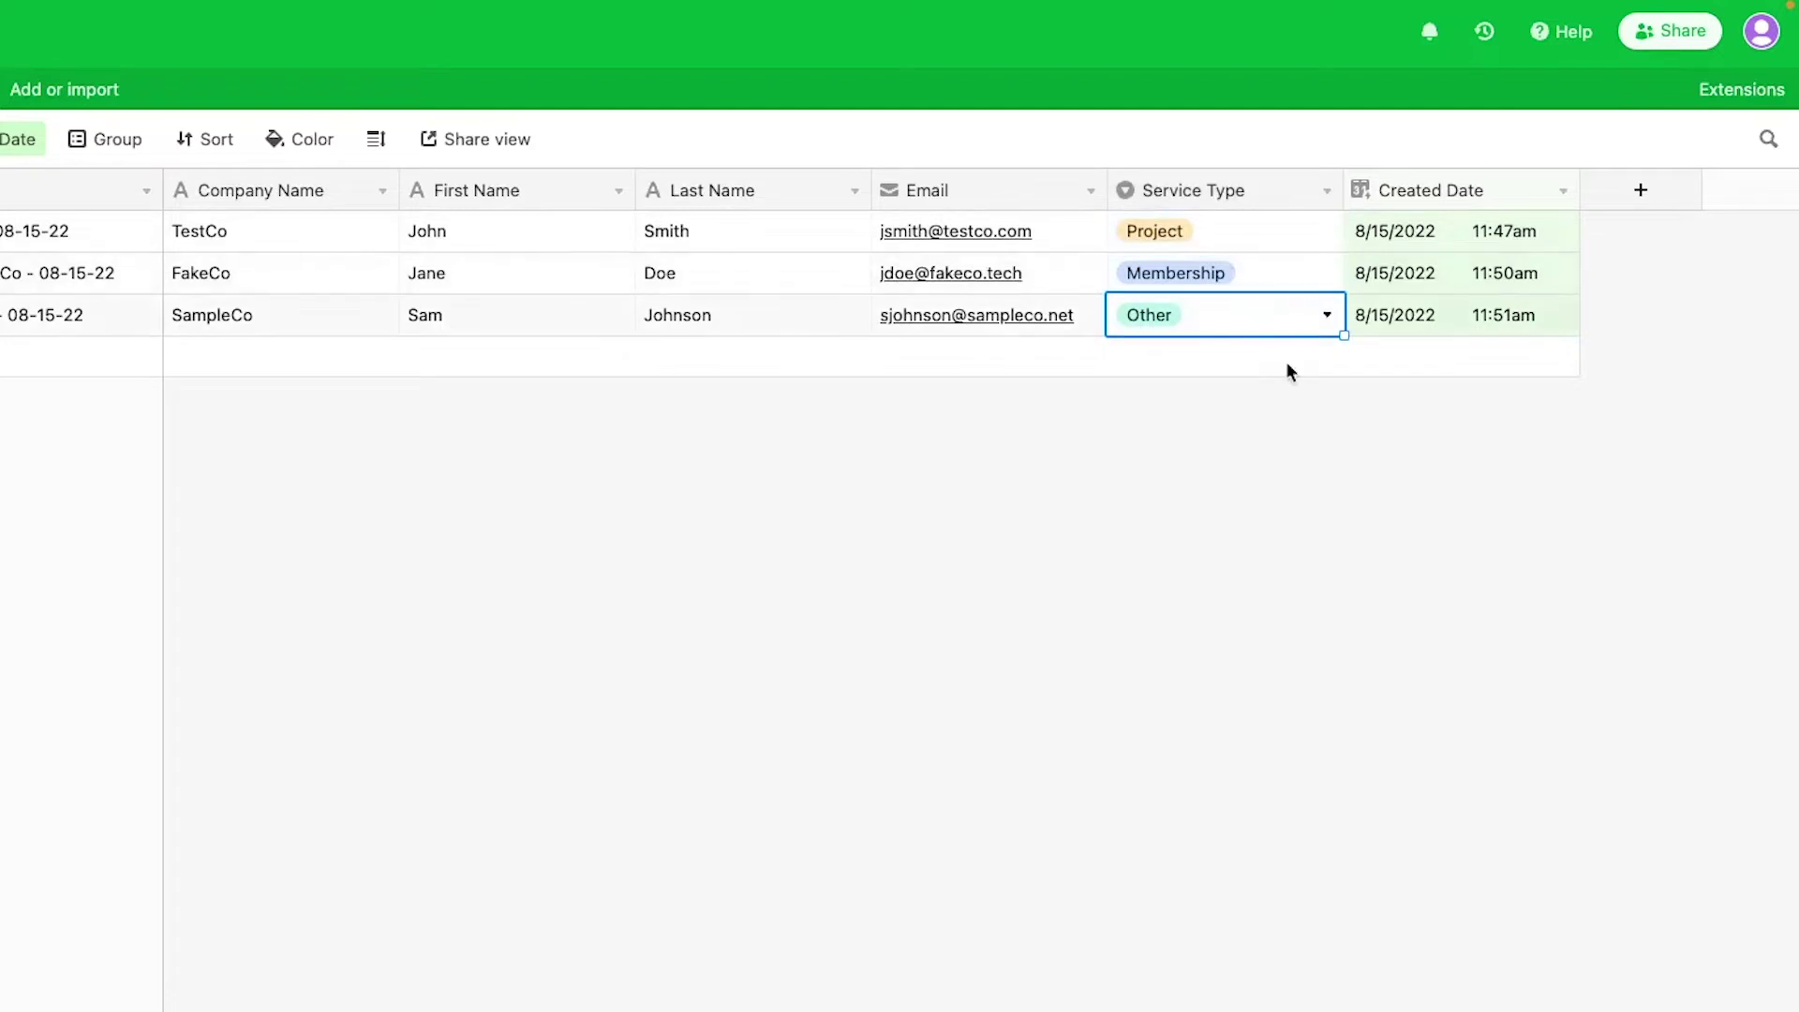
left_click(1318, 420)
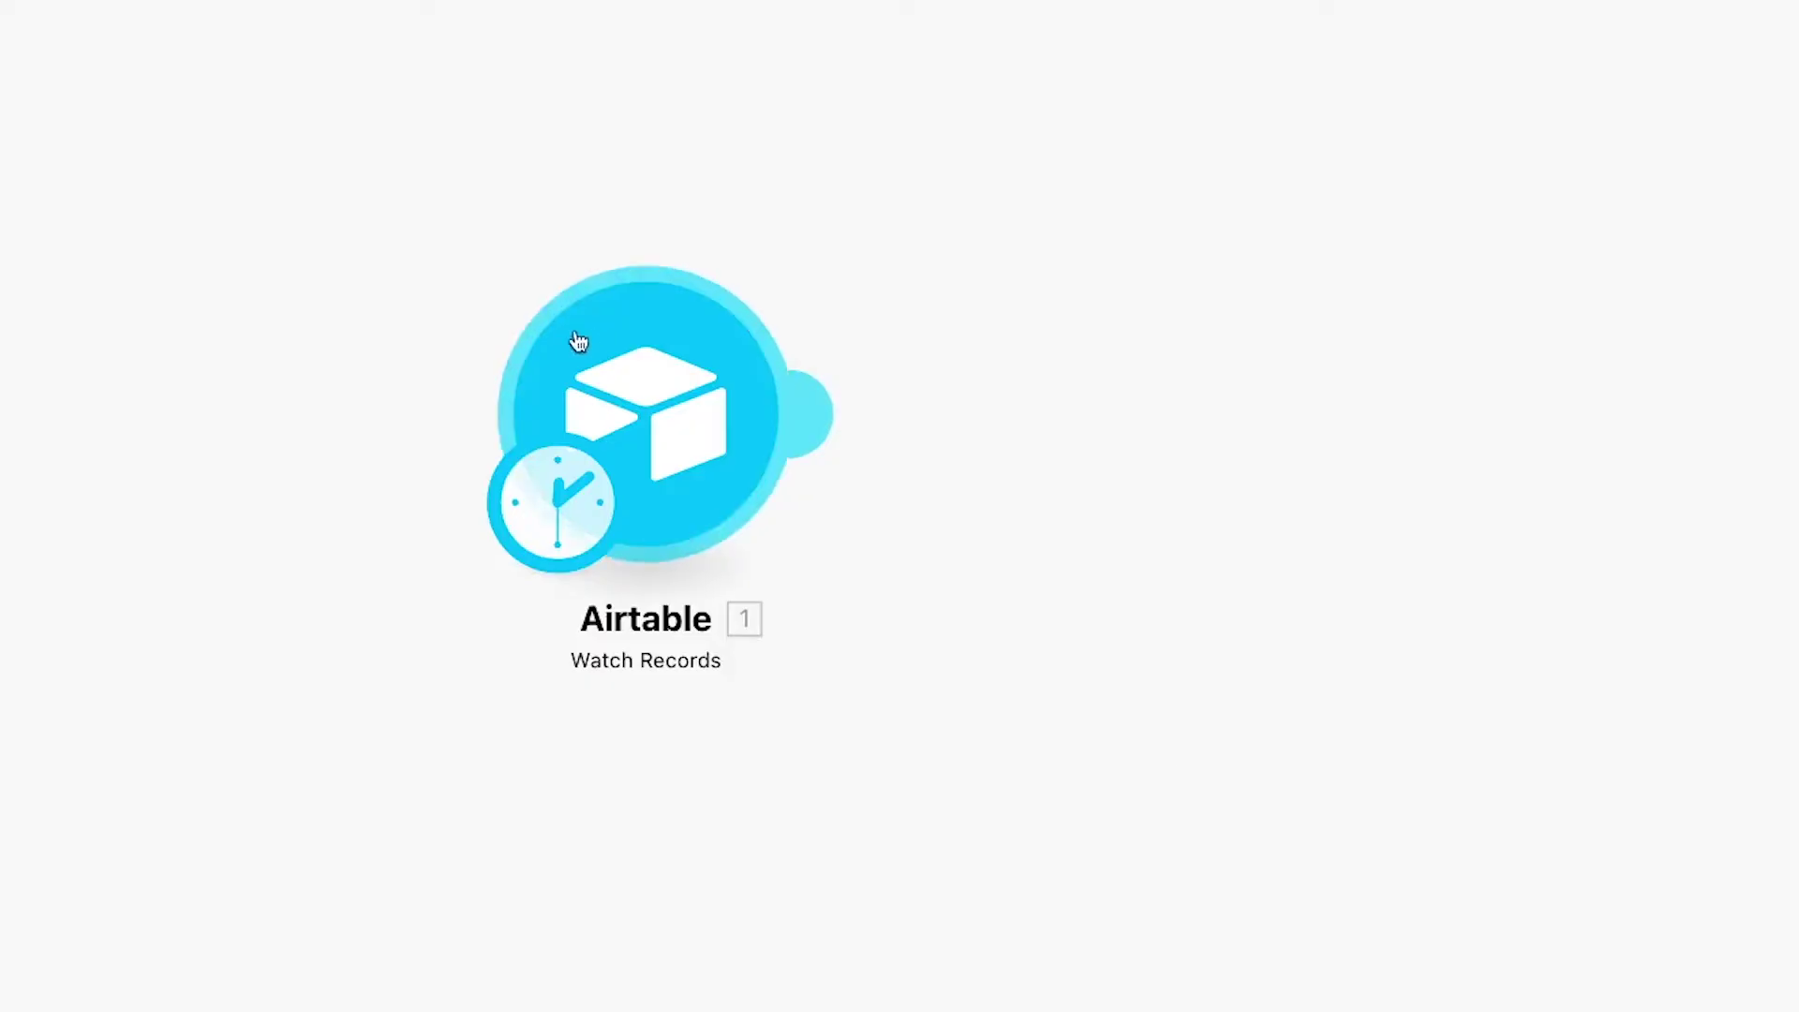
Set the Airtable trigger to start from the Membership Request from FakeCo record
right_click(592, 341)
left_click(703, 455)
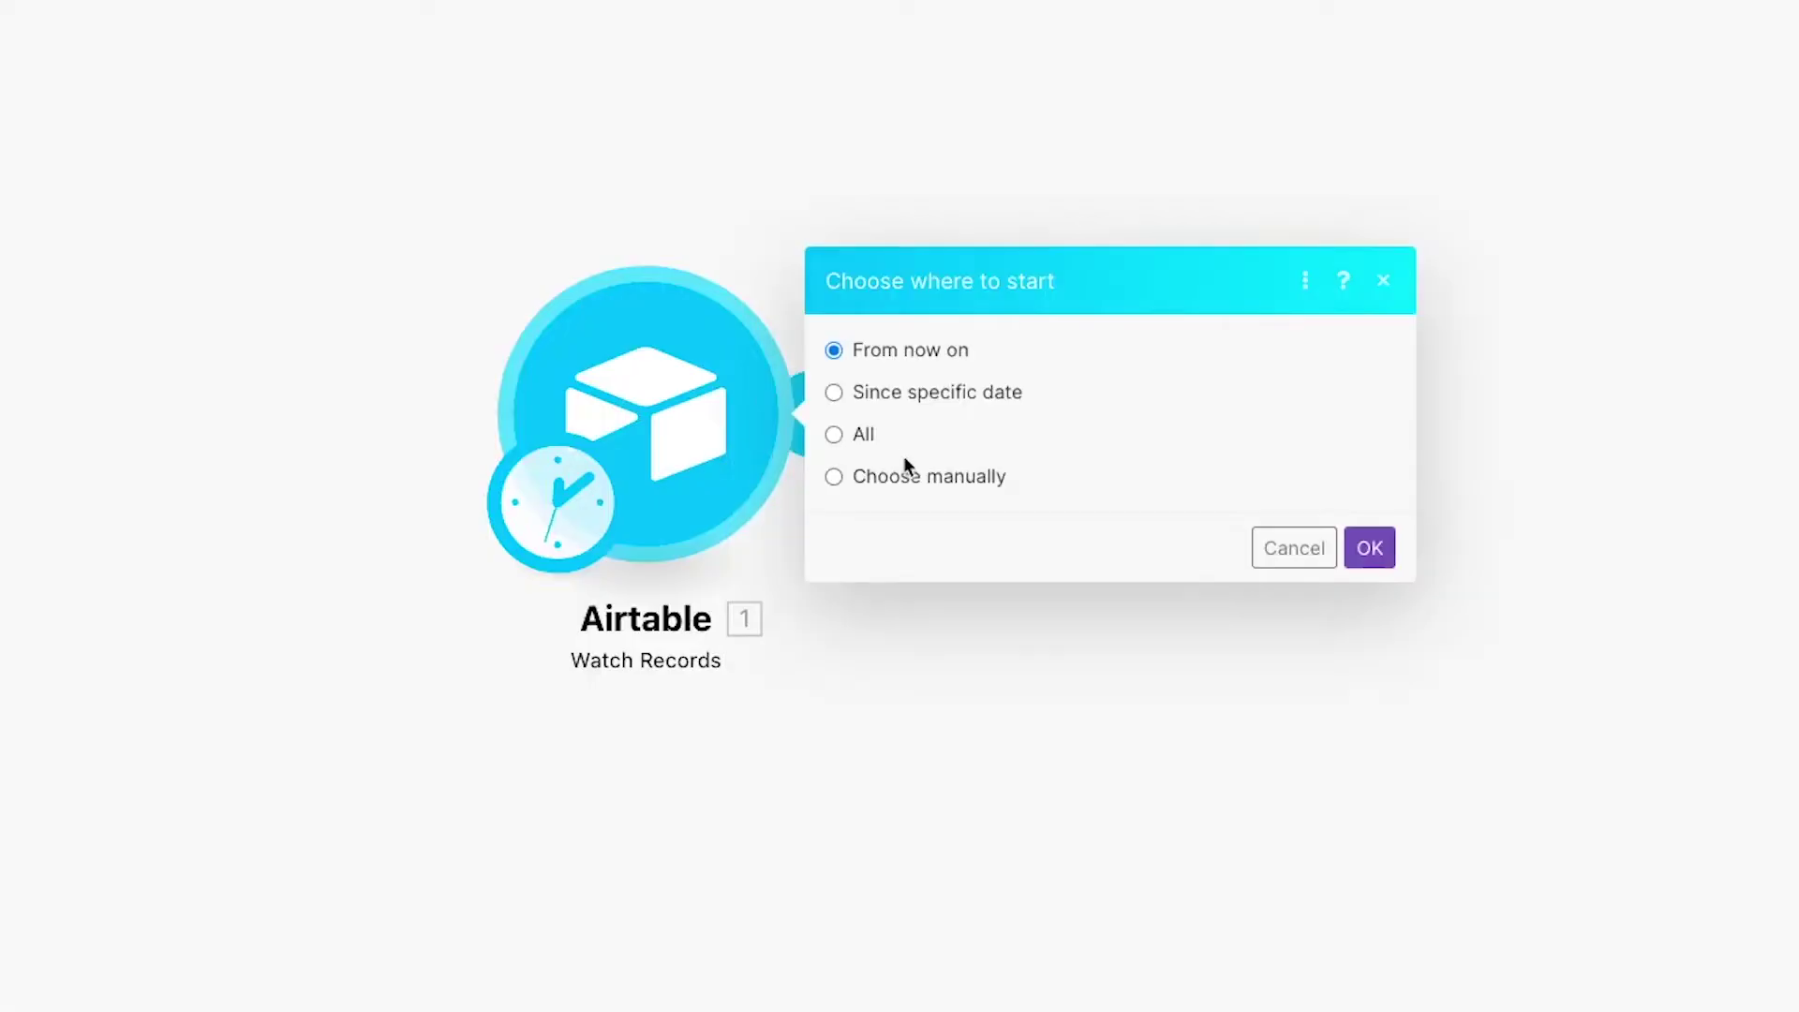
left_click(833, 474)
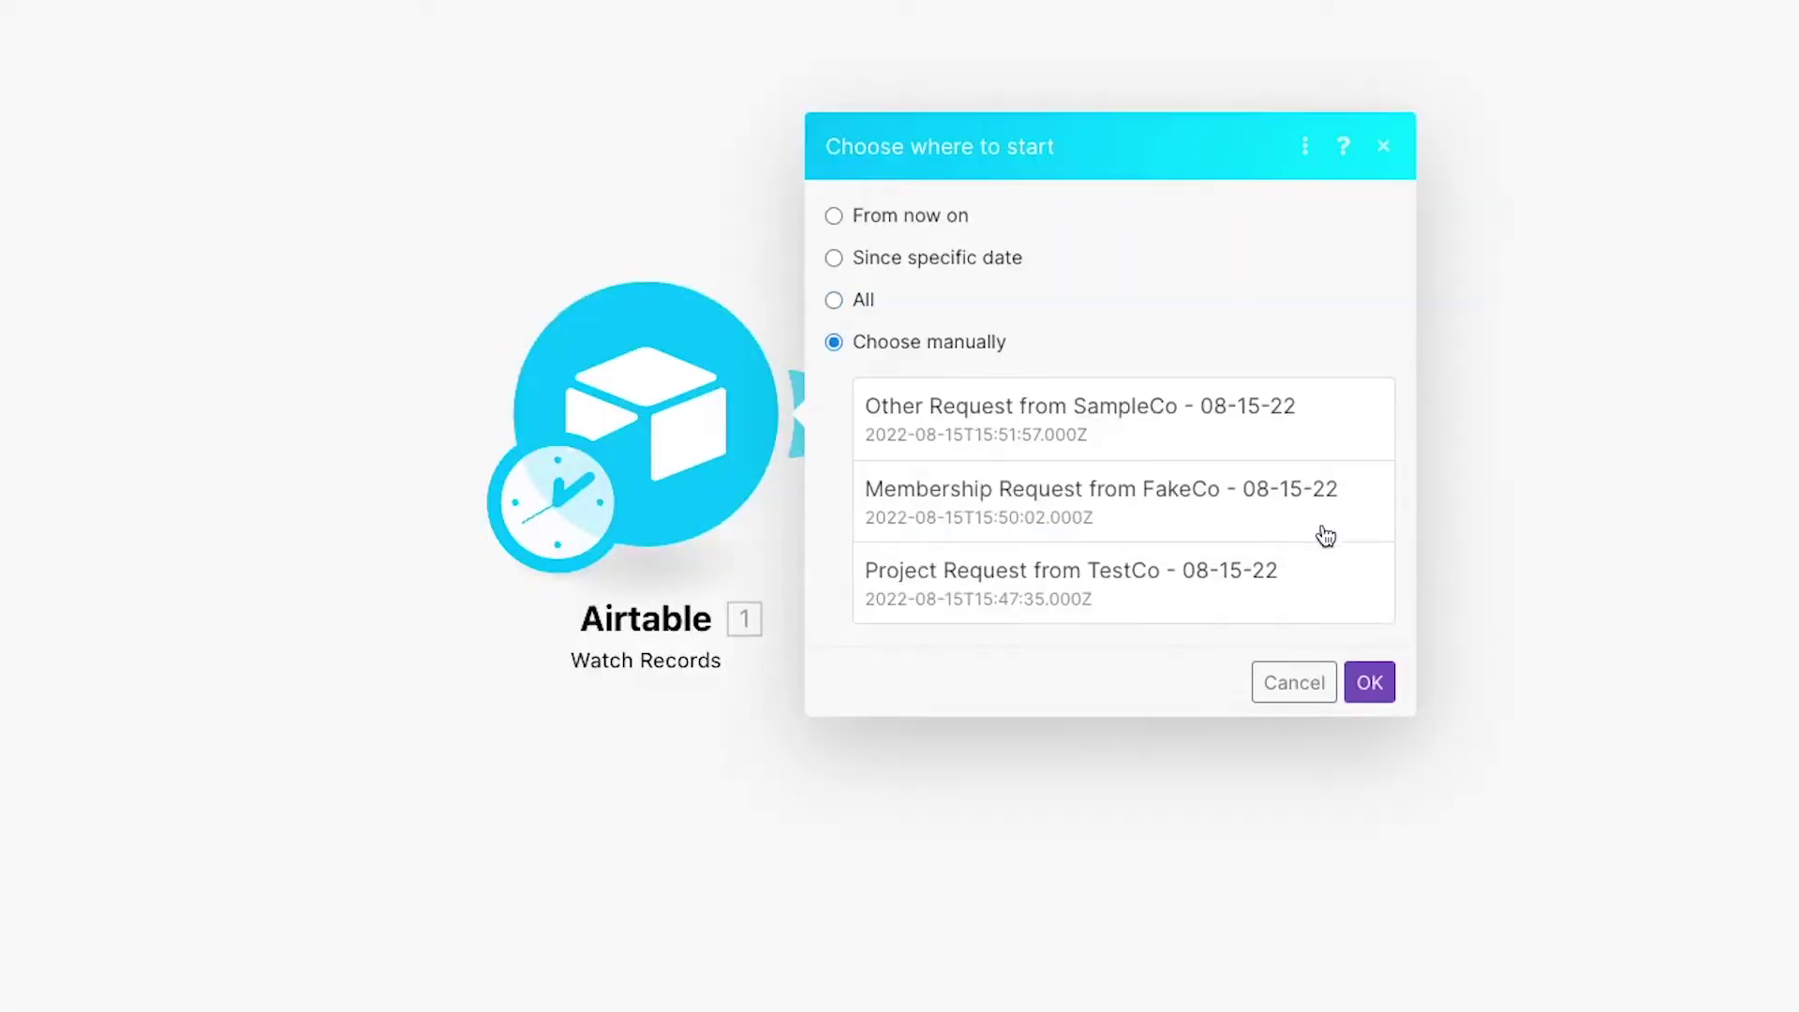
left_click(1321, 534)
left_click(1370, 682)
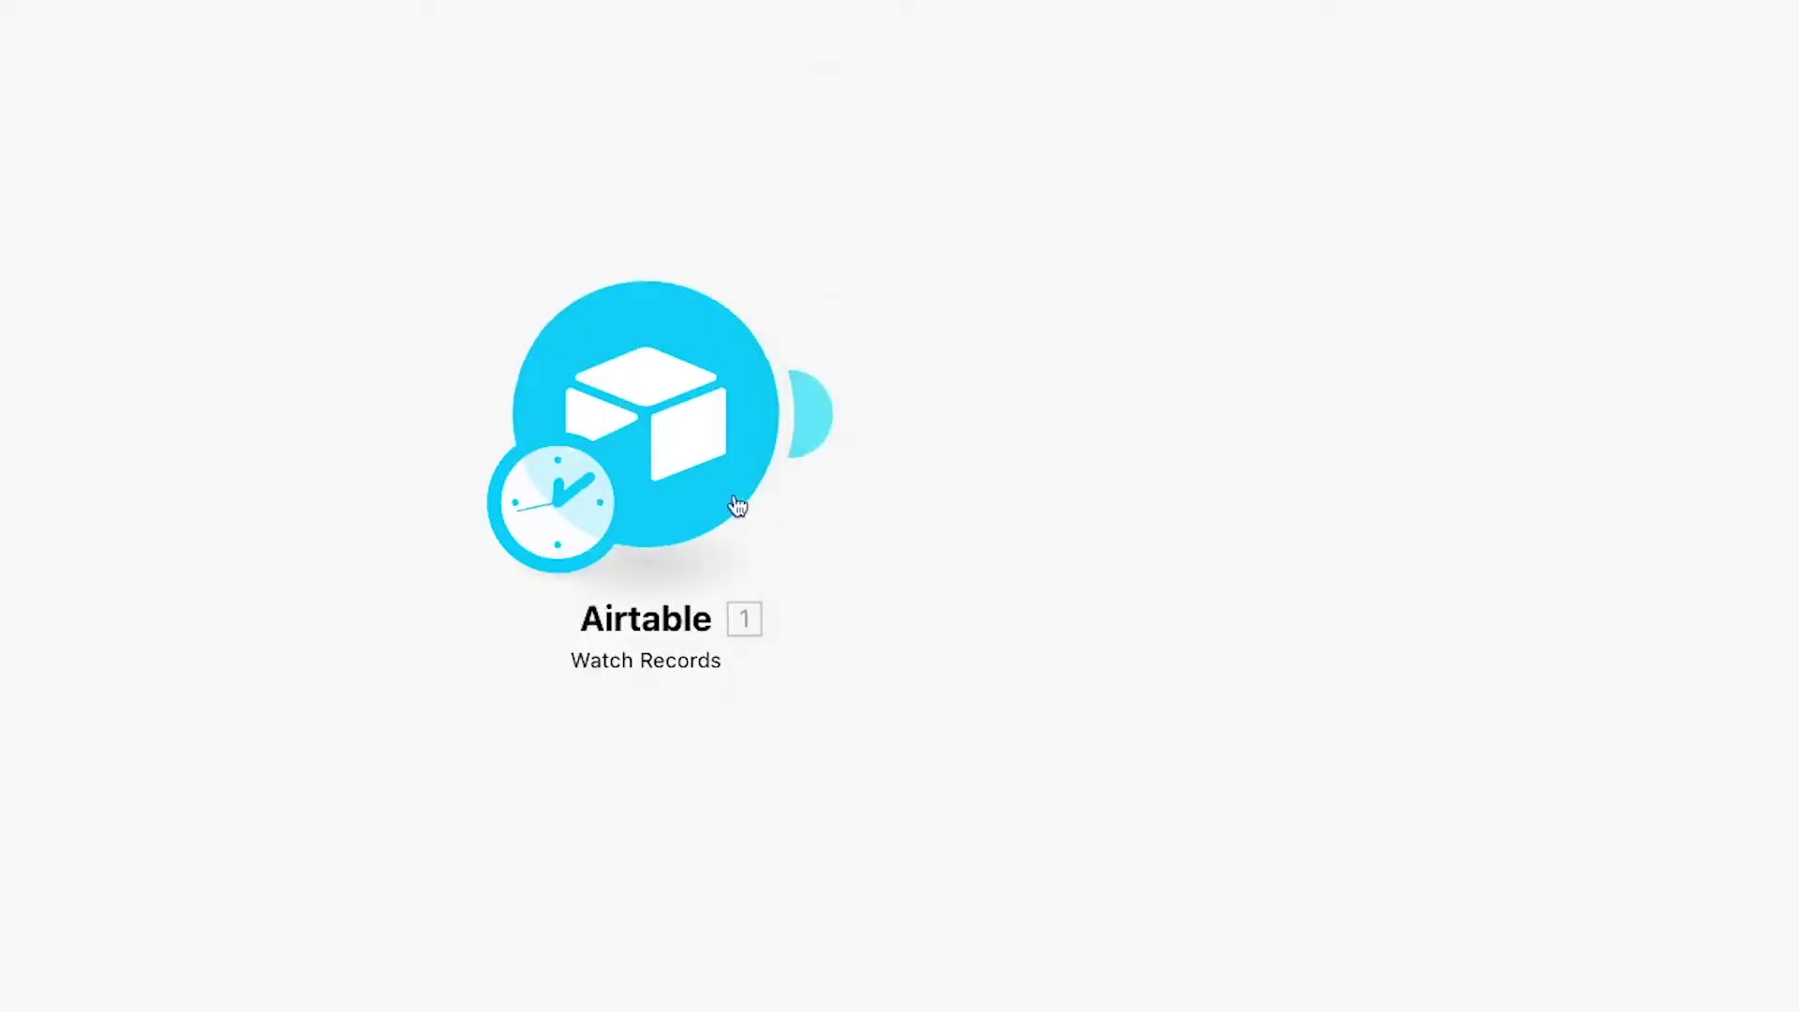
Run only the Airtable trigger once to fetch one sample bundle
right_click(661, 450)
left_click(781, 517)
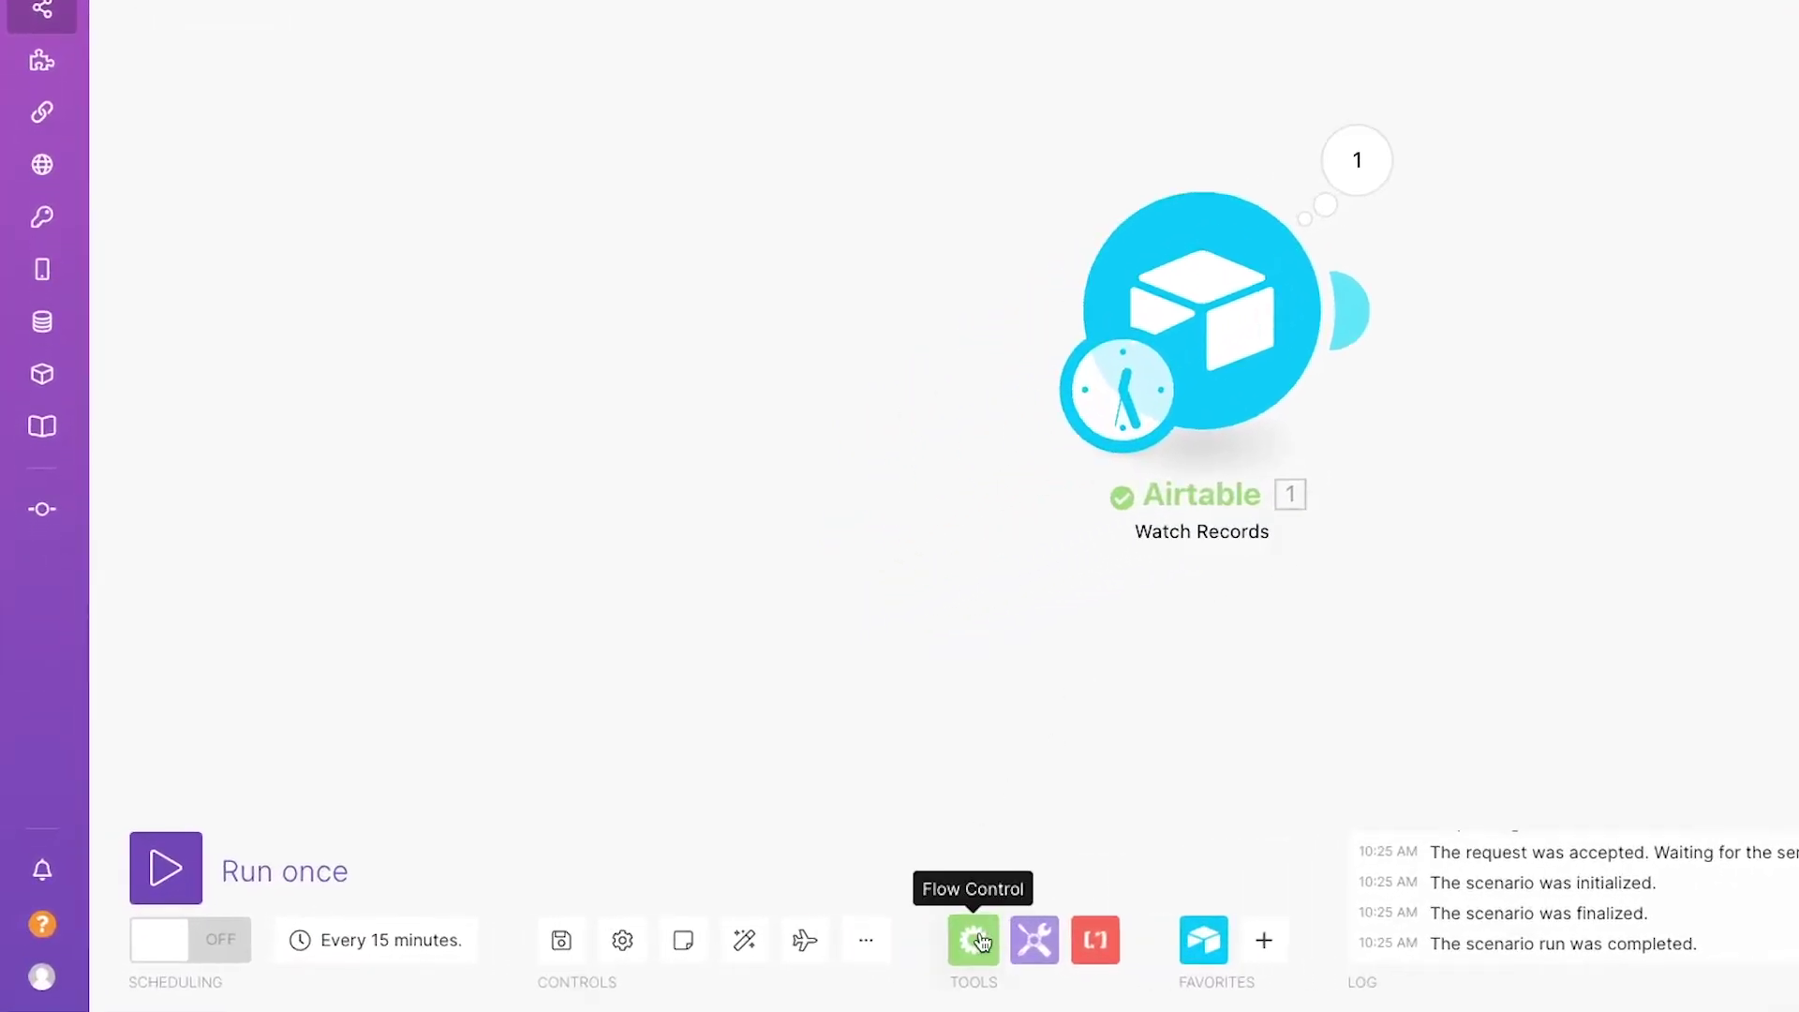
left_click(975, 940)
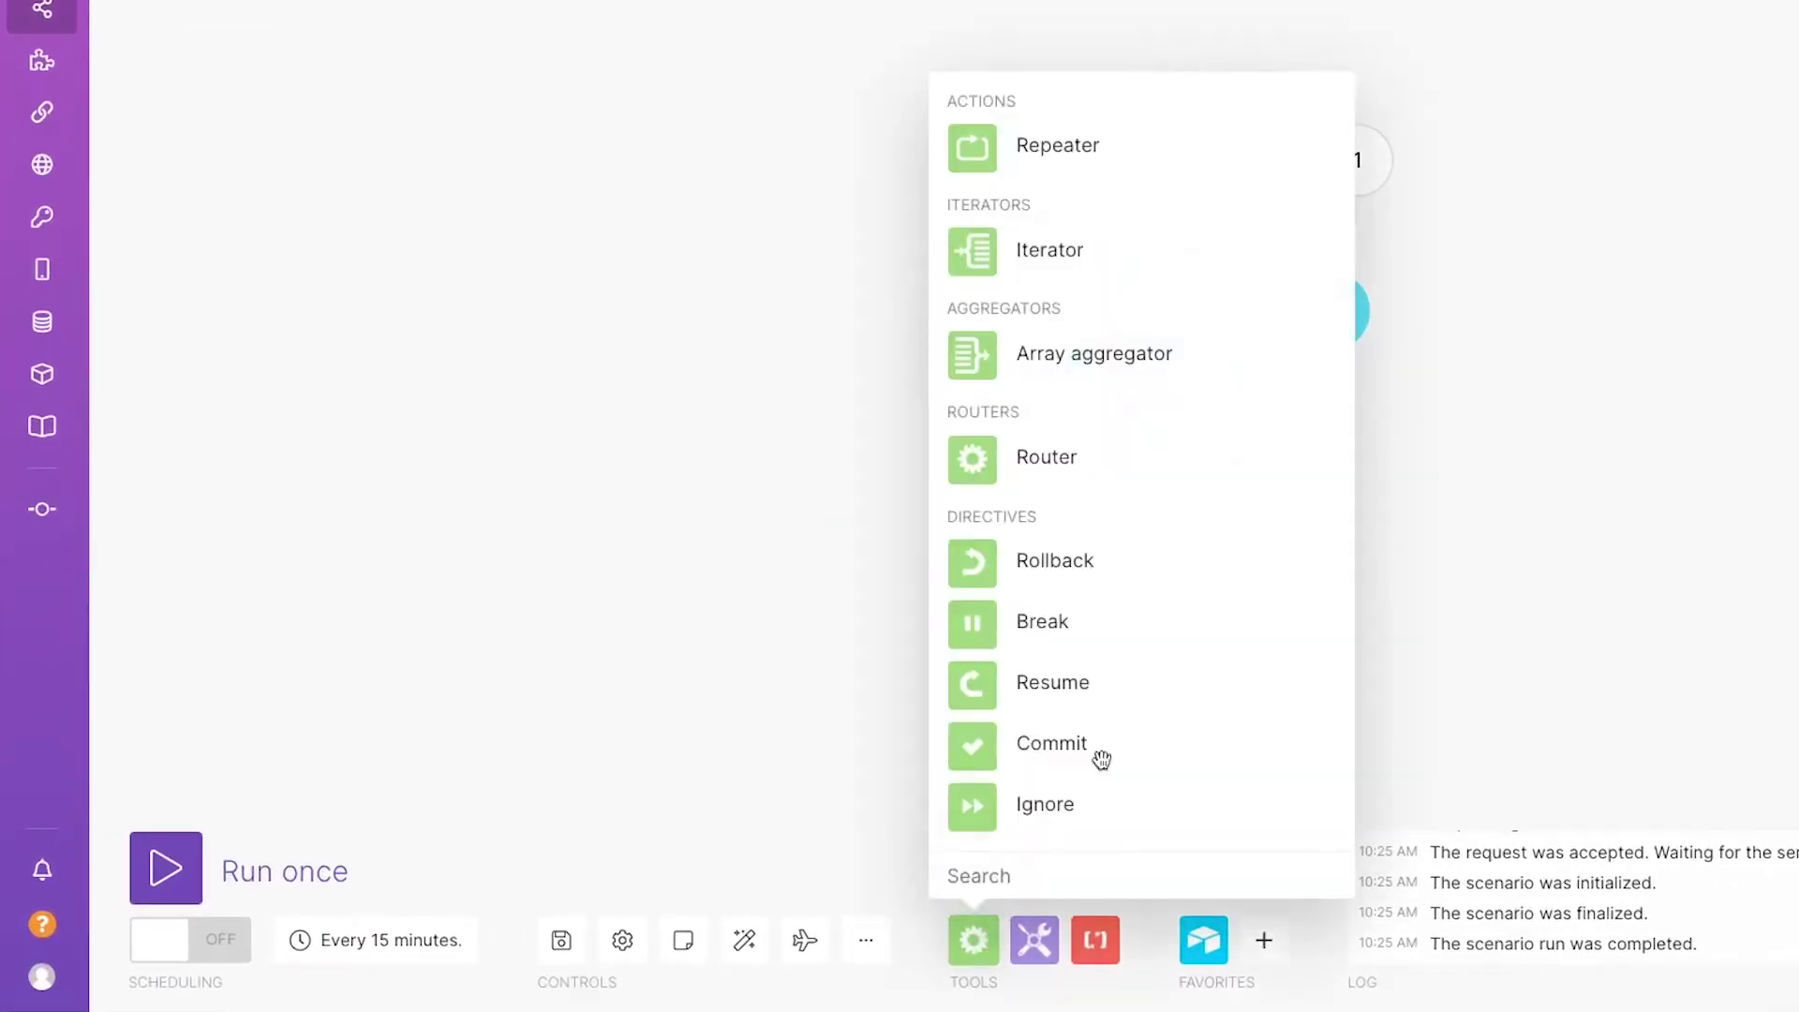
Connect a Router after the Airtable Watch Records trigger with two empty routes
left_click(1123, 468)
left_click_drag(1122, 466, 1697, 334)
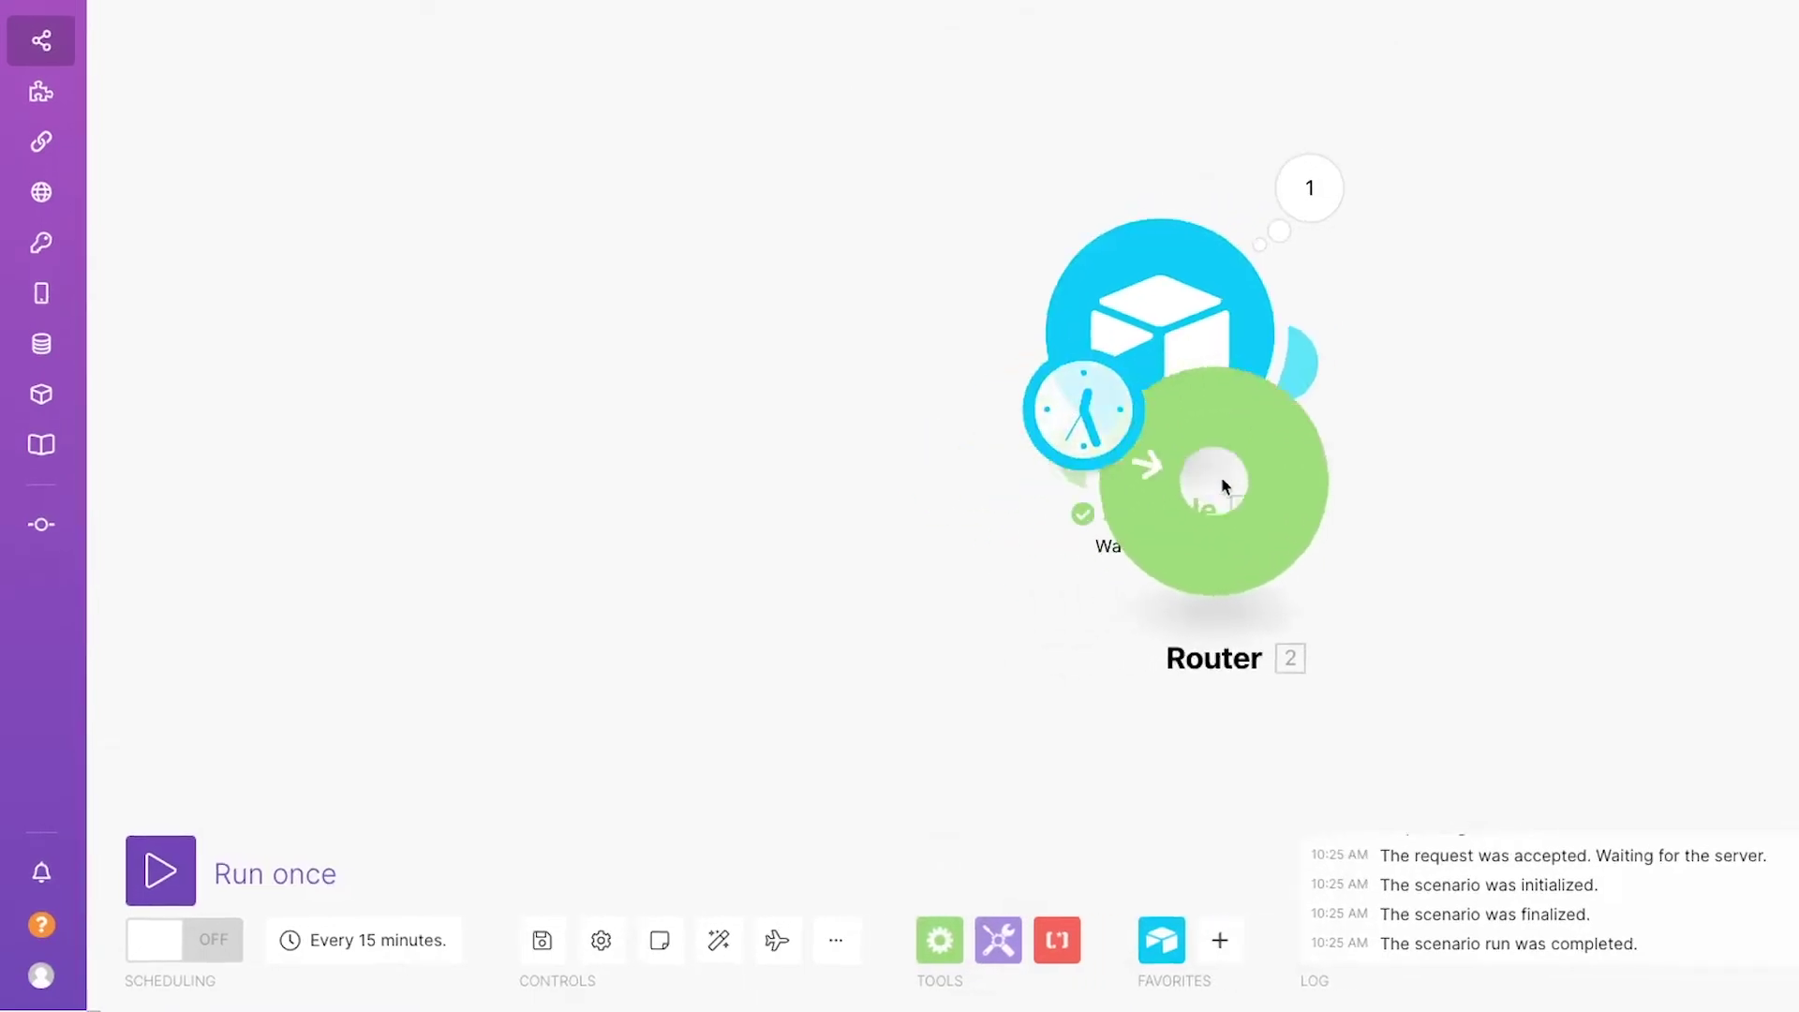
left_click(1309, 473)
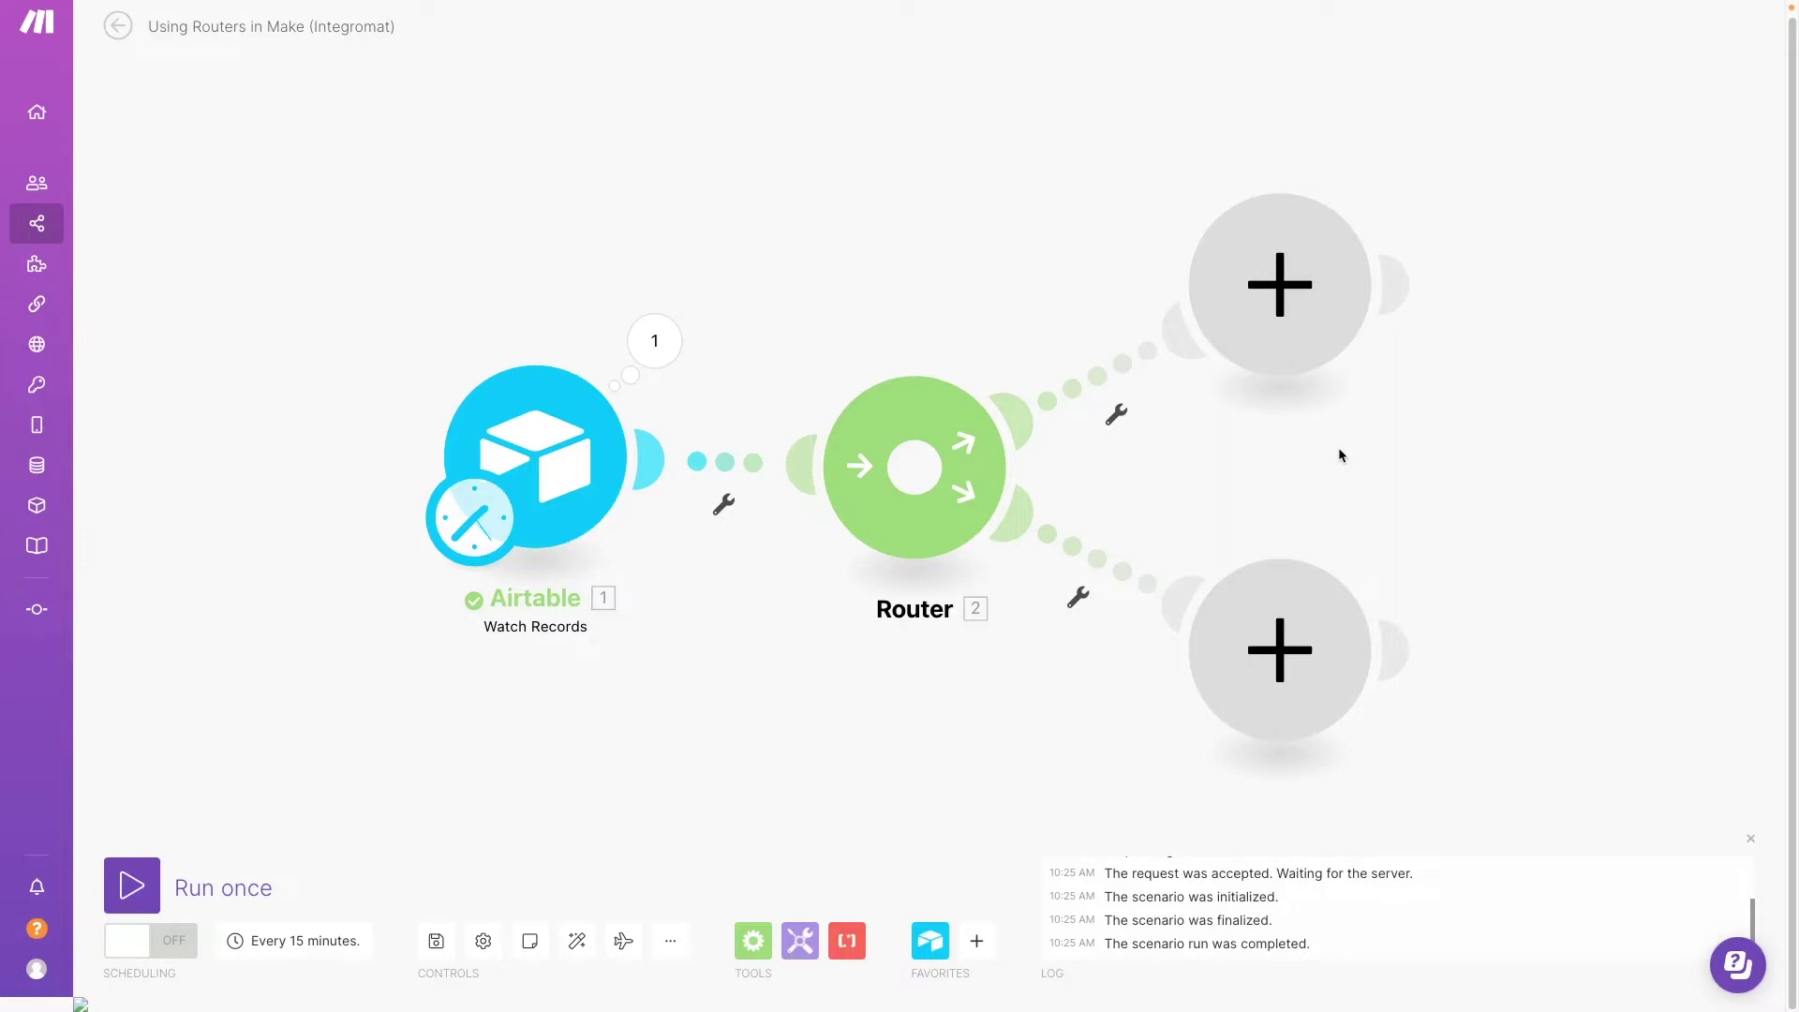
Filter the upper route as 'Membership': Service Type equal to Membership
left_click(1115, 414)
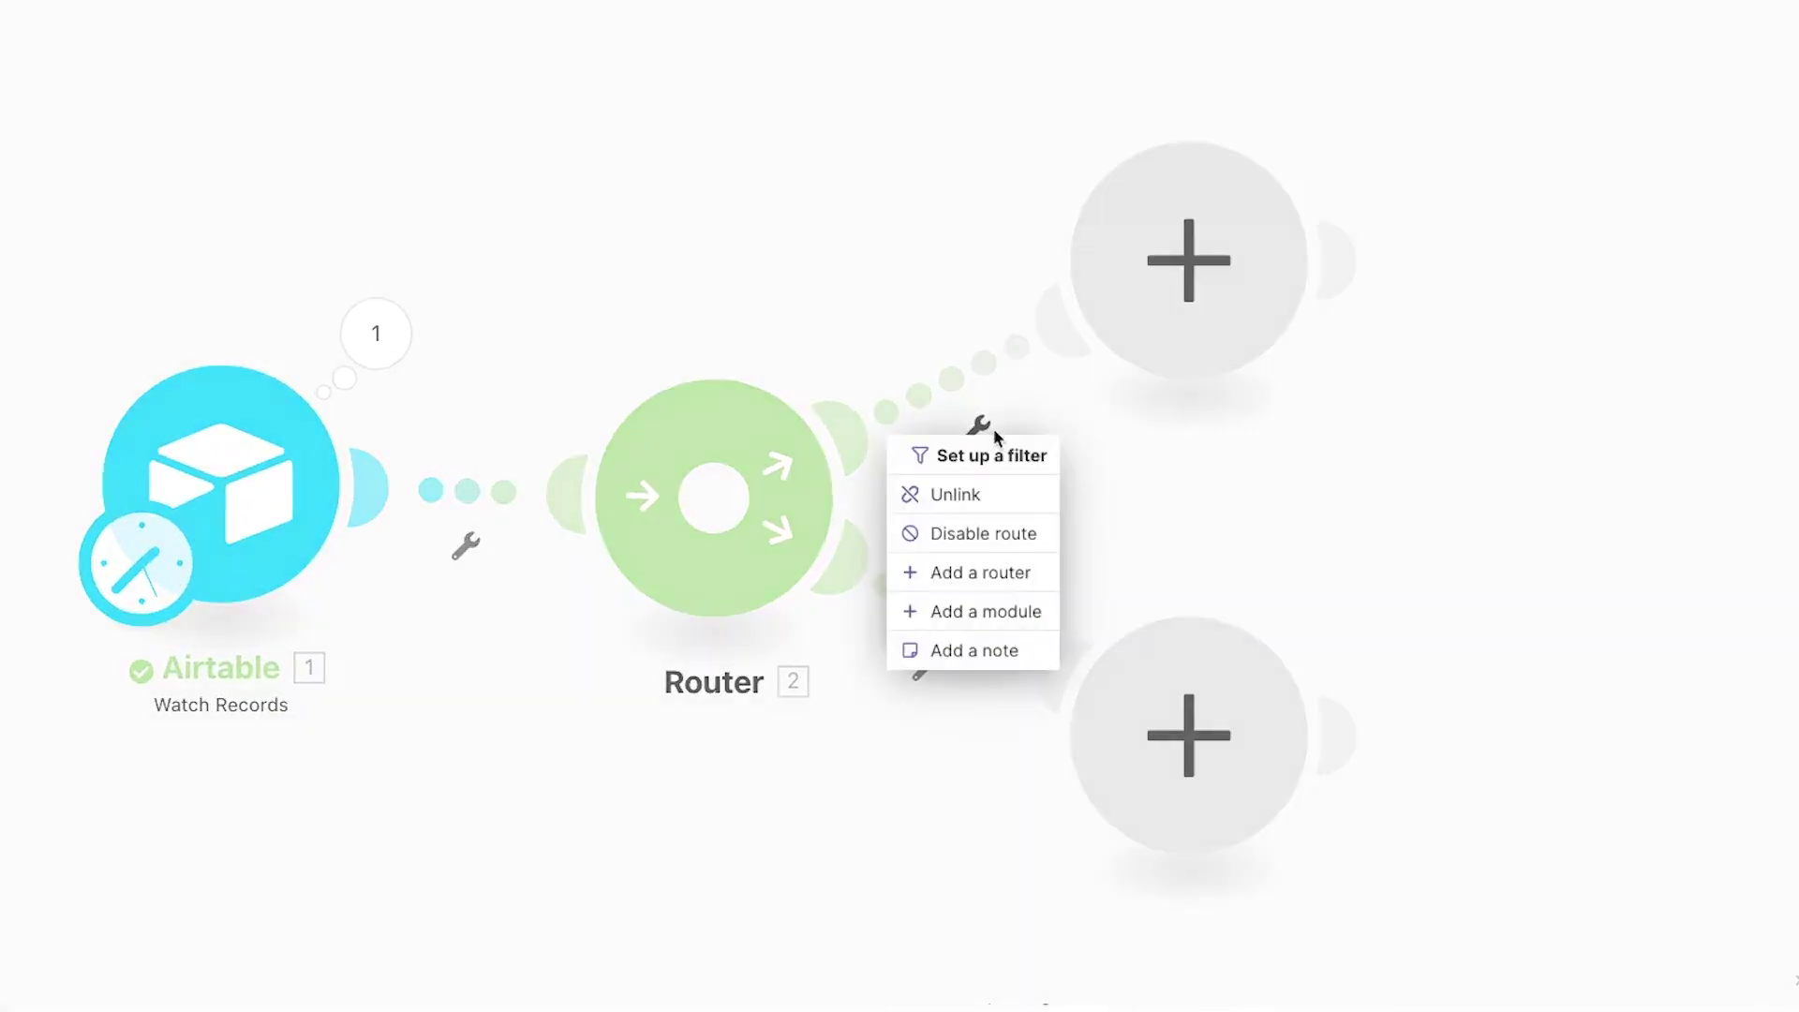
left_click(1029, 459)
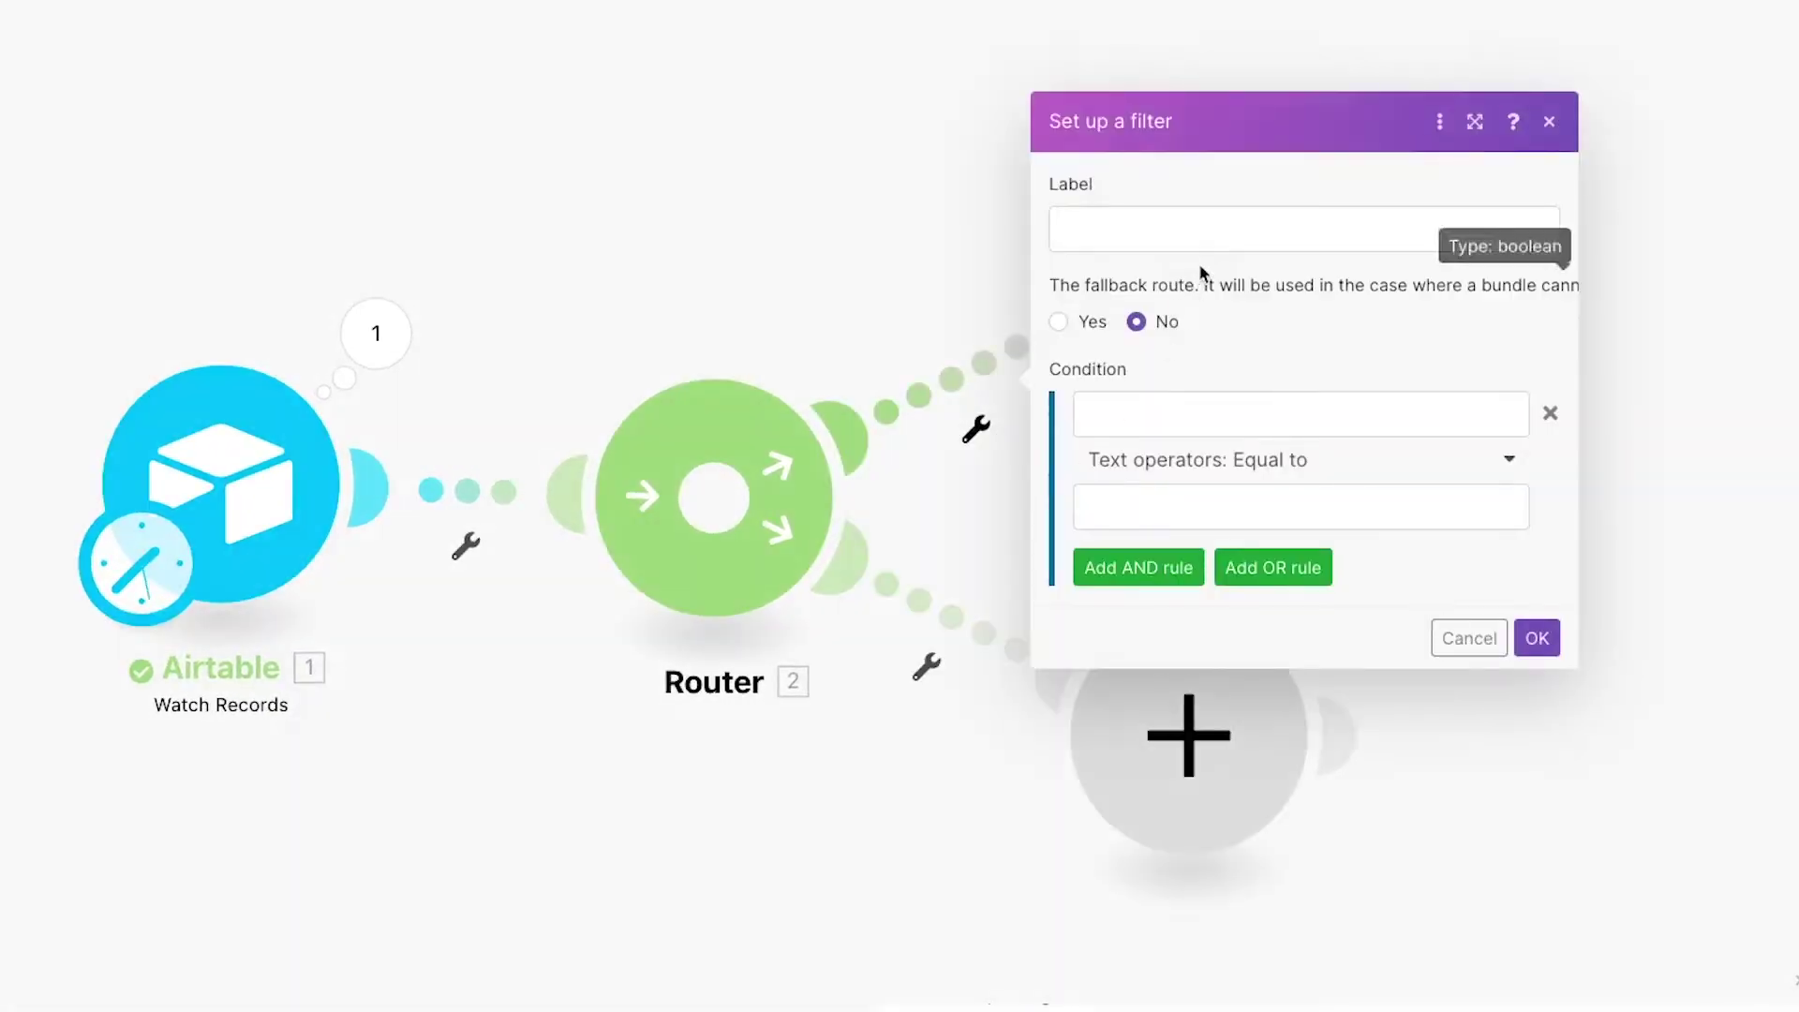
left_click(1213, 241)
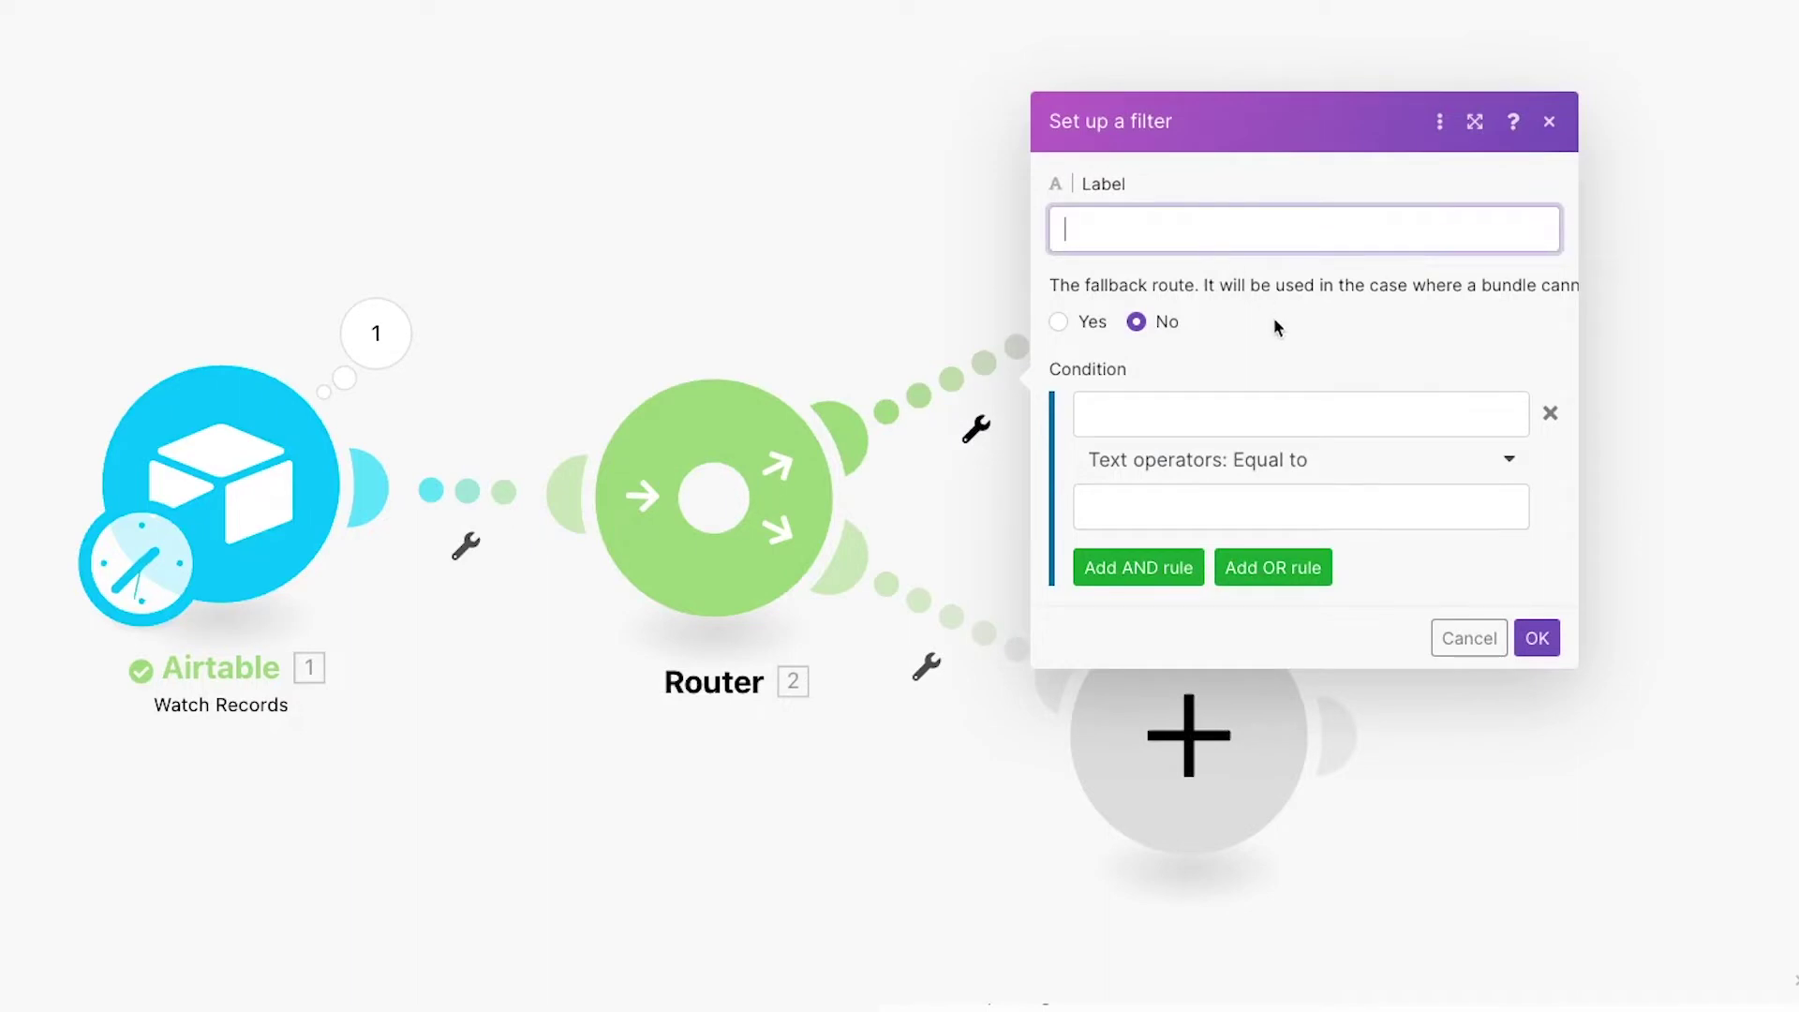
type("Membership")
left_click(1256, 414)
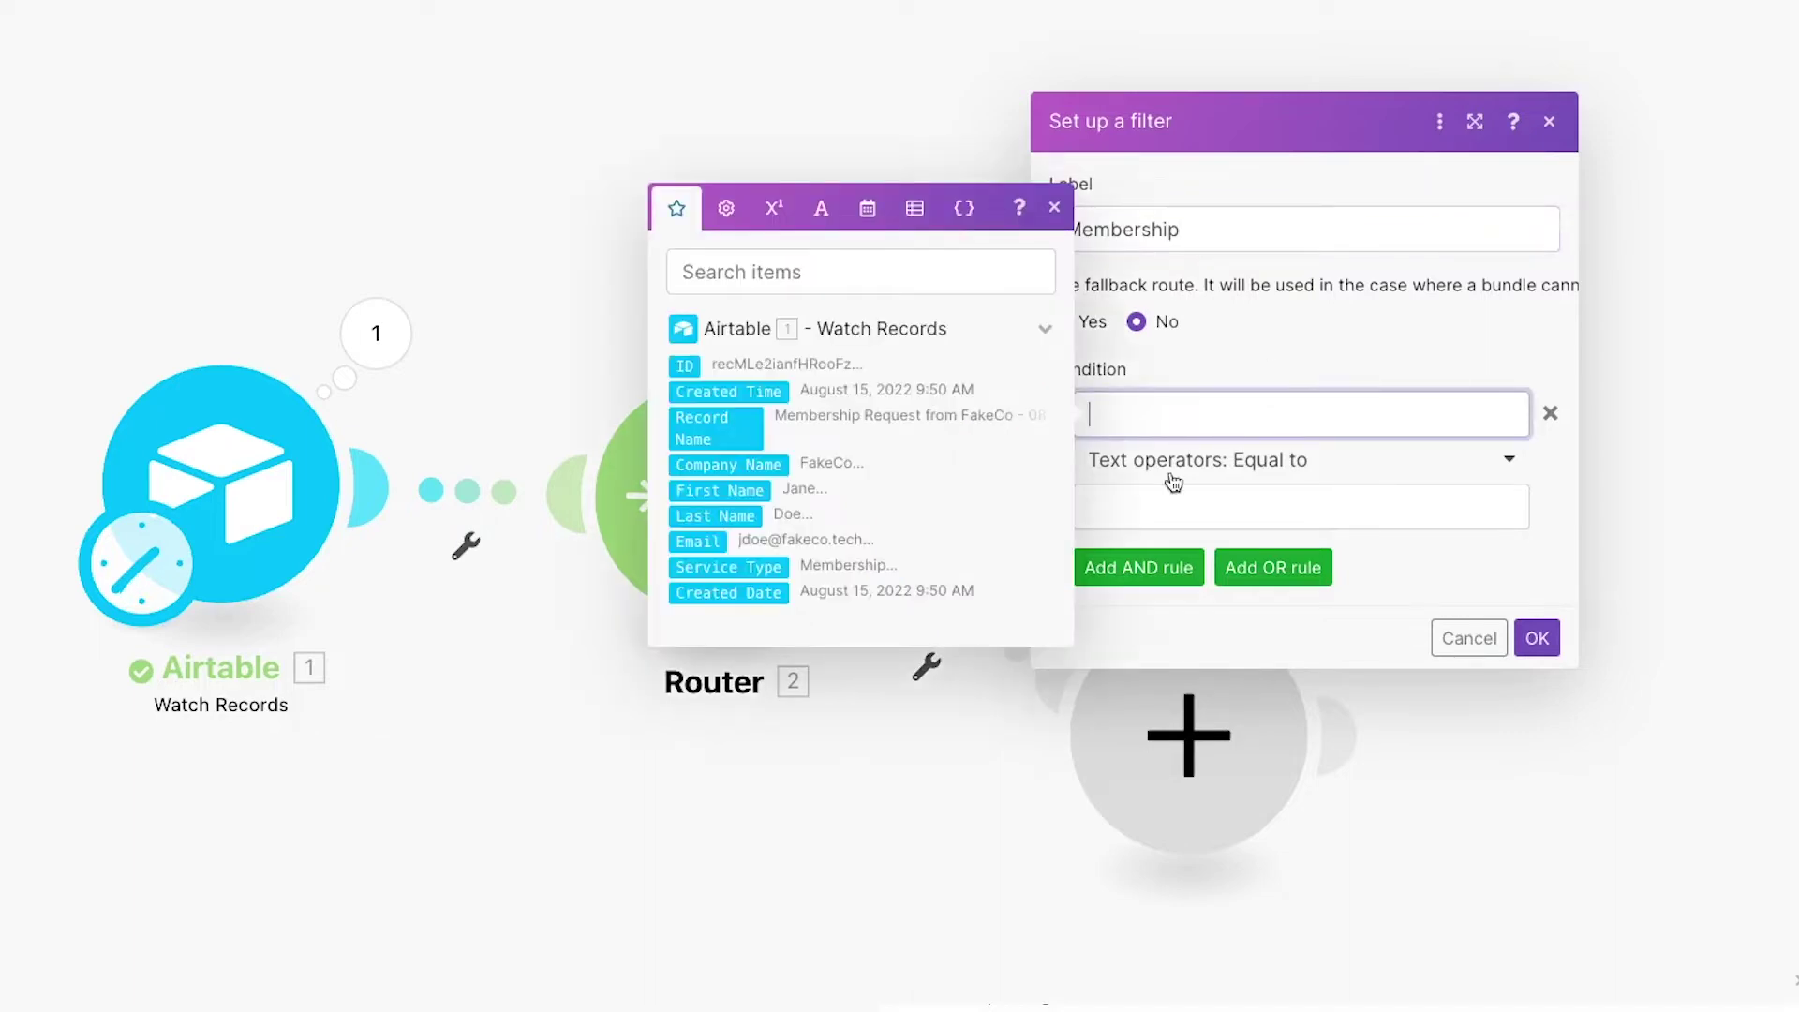
left_click(725, 569)
left_click(1180, 484)
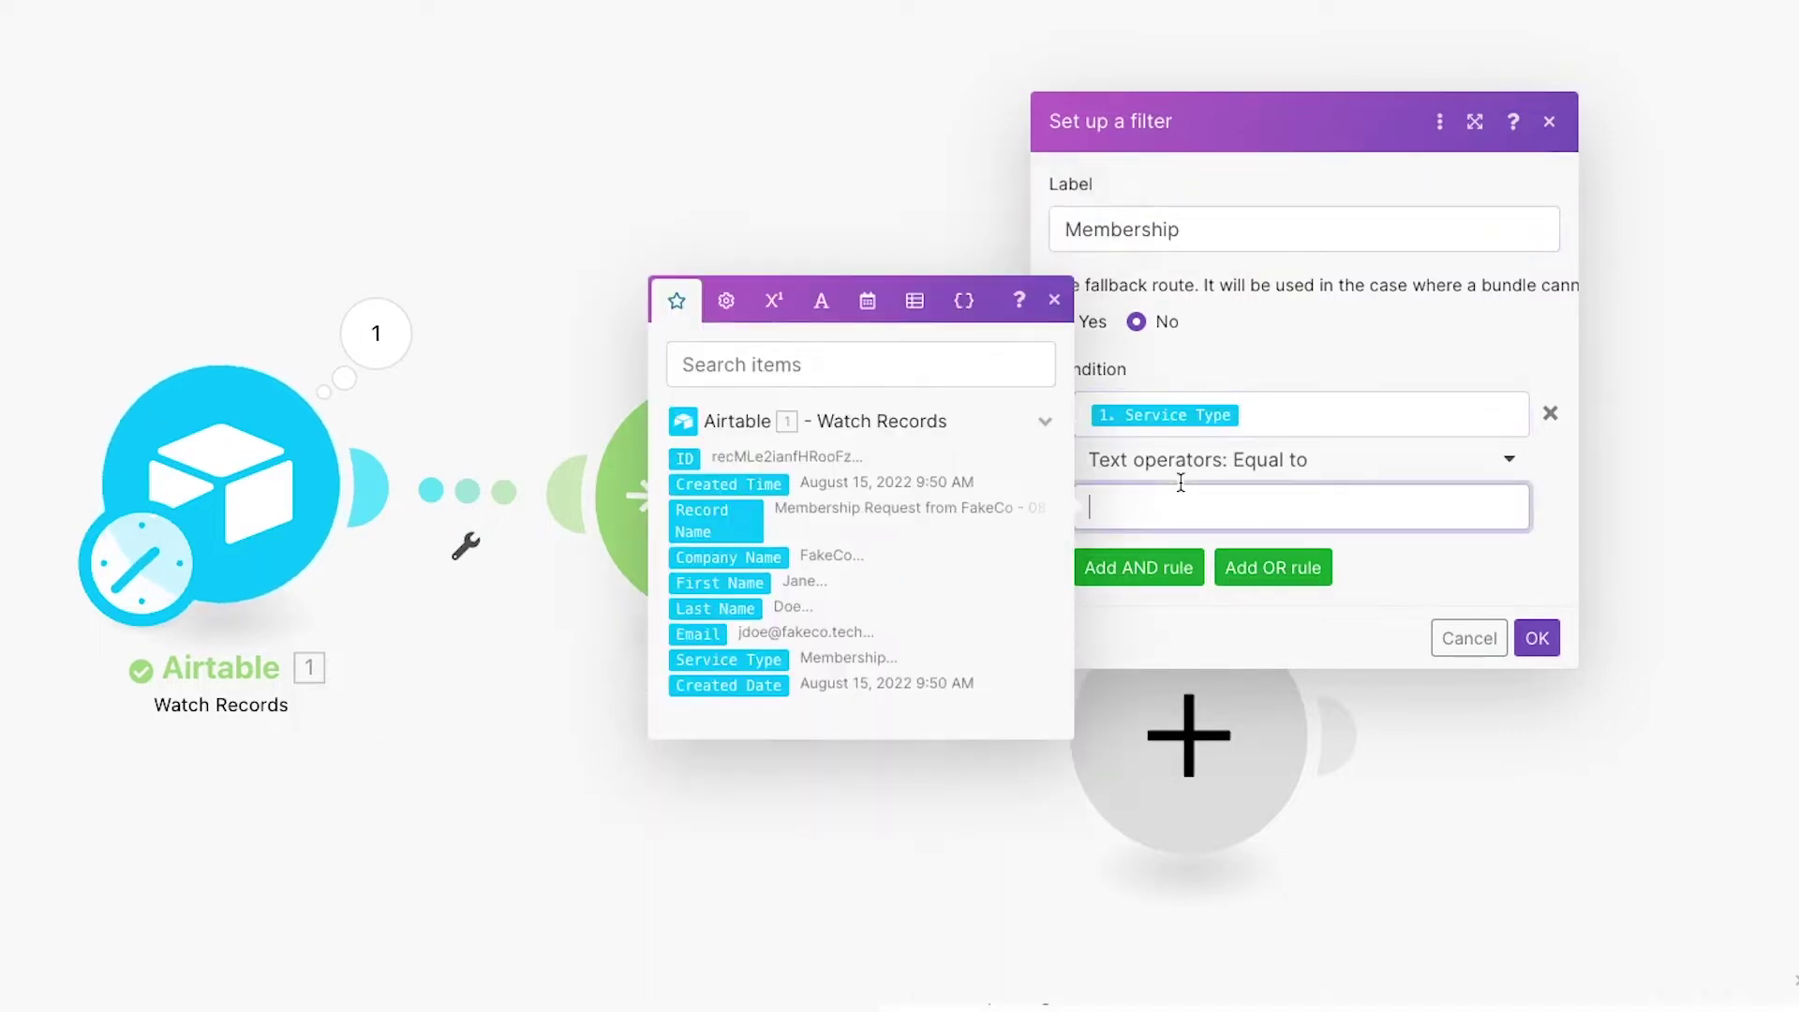
type("Membership")
left_click(1456, 582)
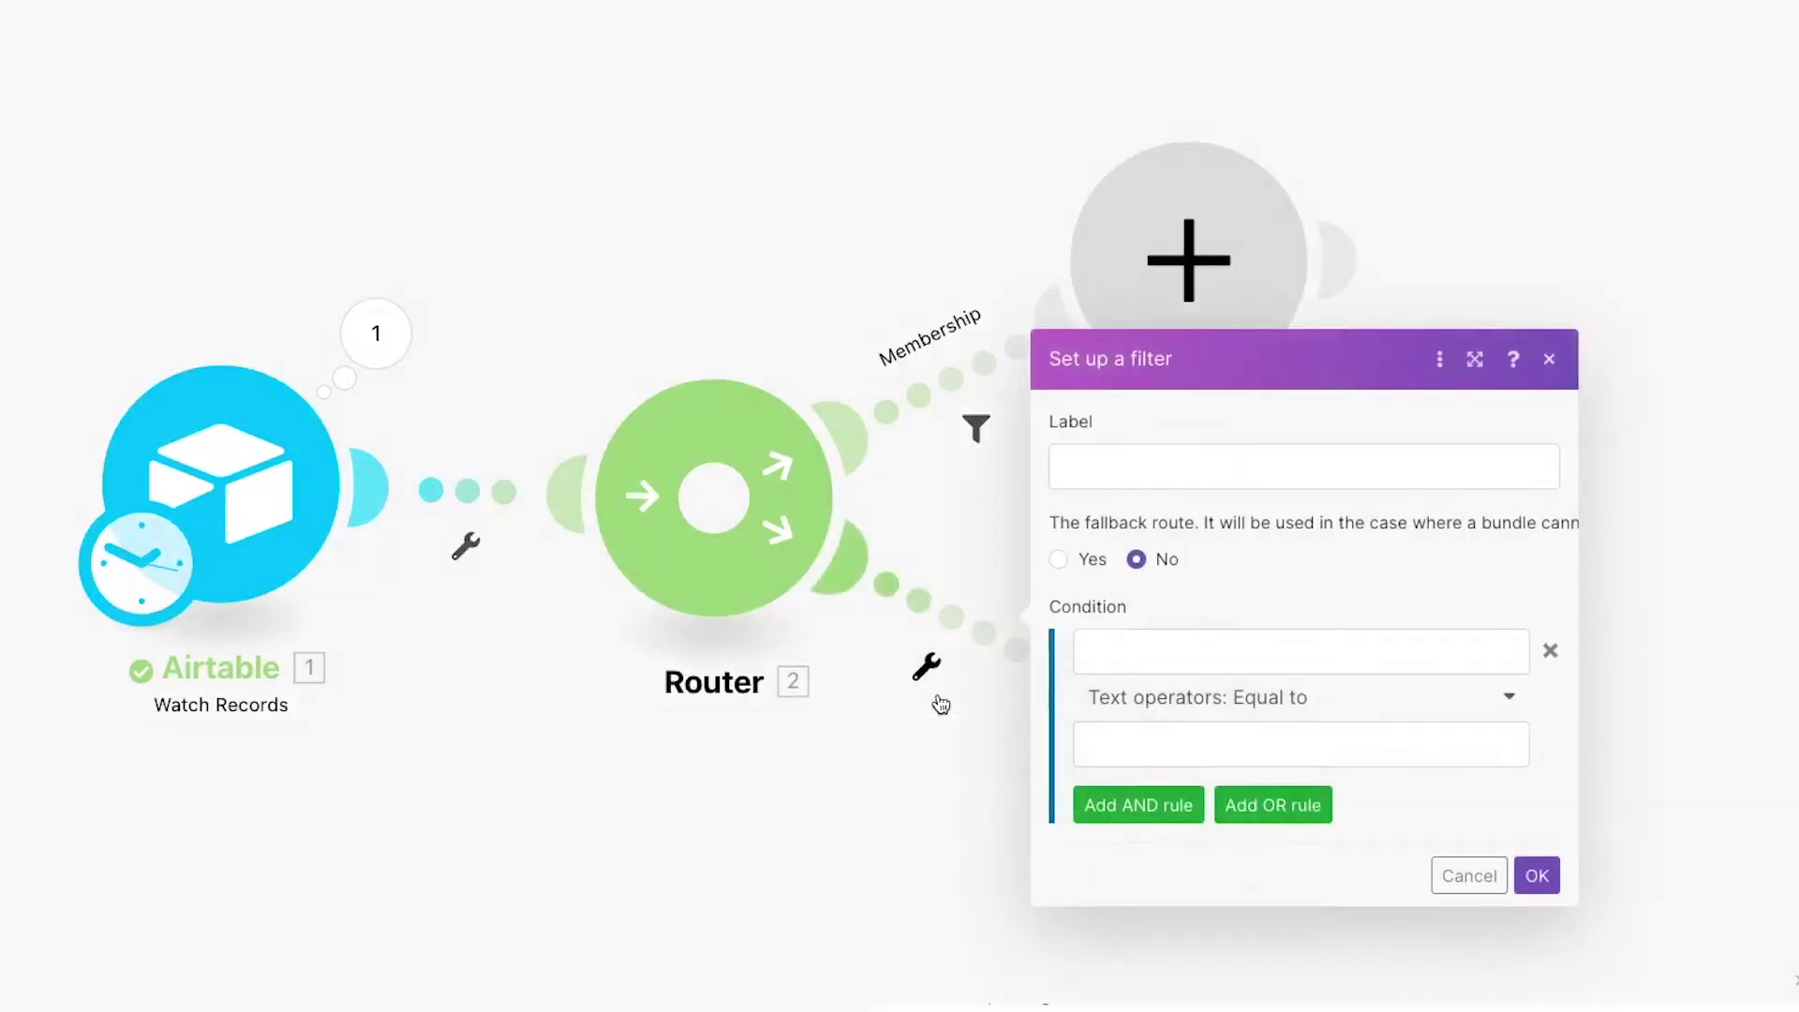
Filter the lower route as 'Project': Service Type equal to Project
left_click(1149, 469)
type("Project")
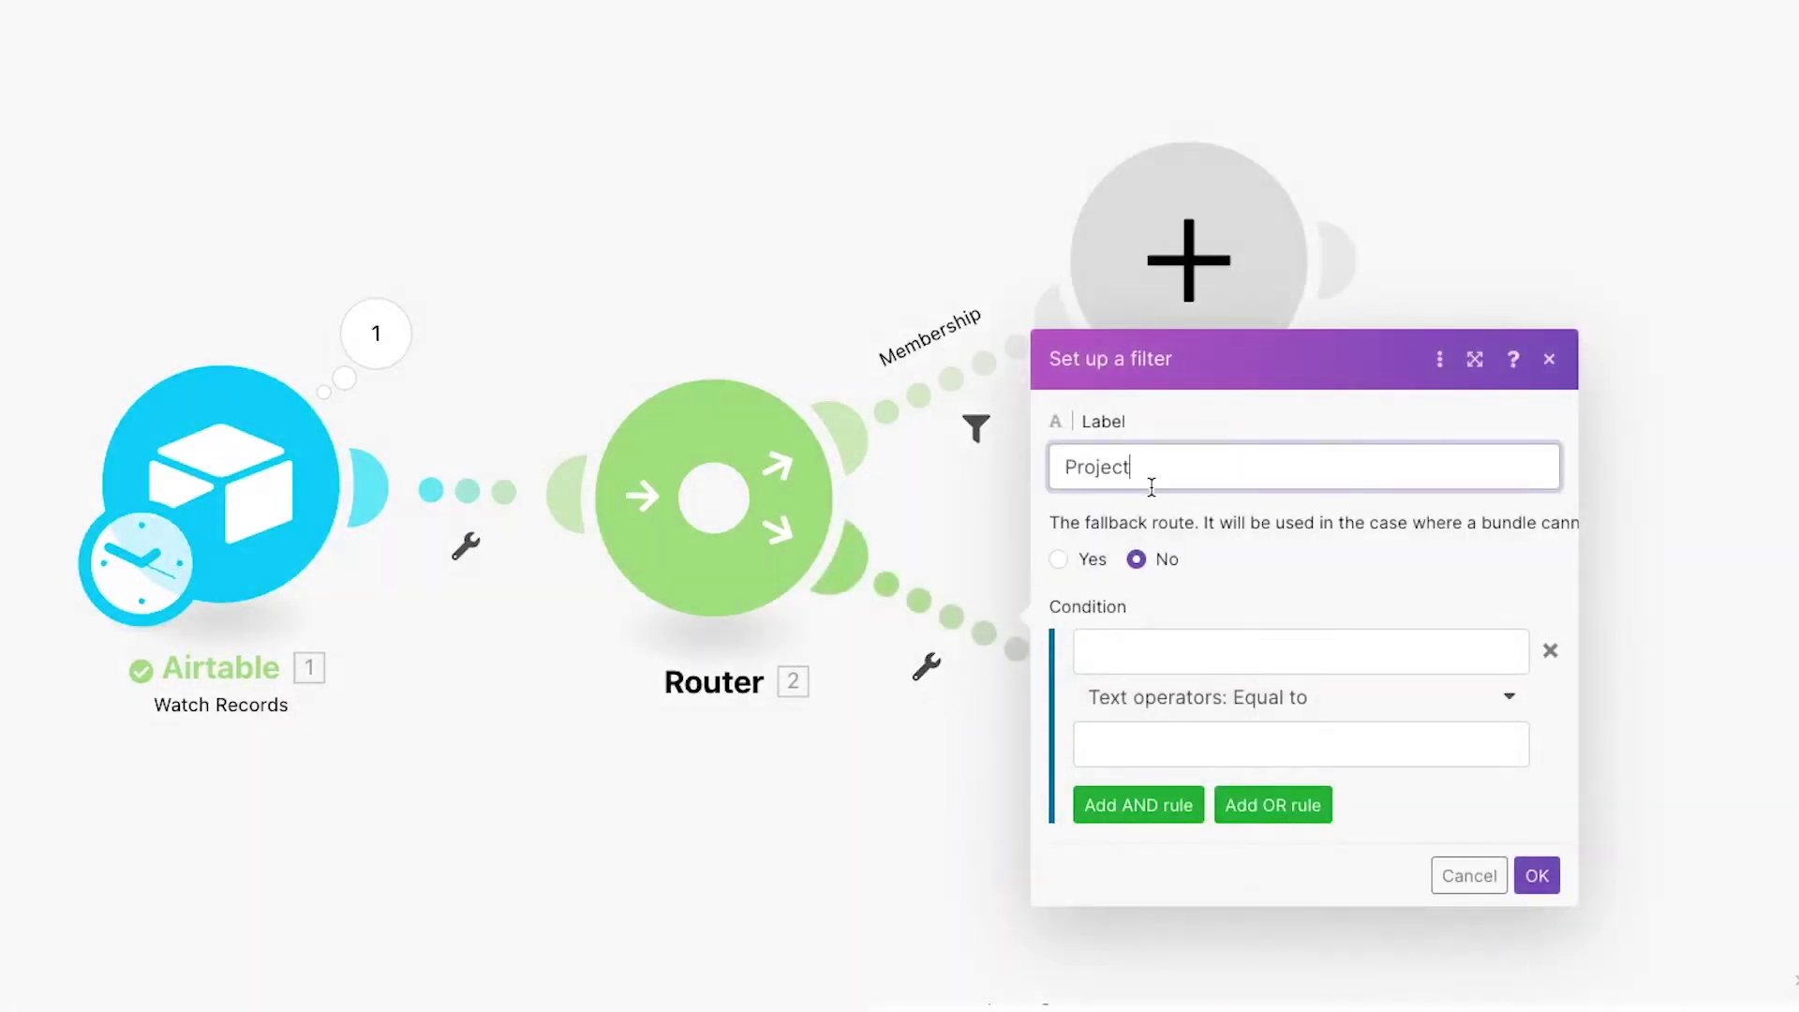
left_click(1197, 643)
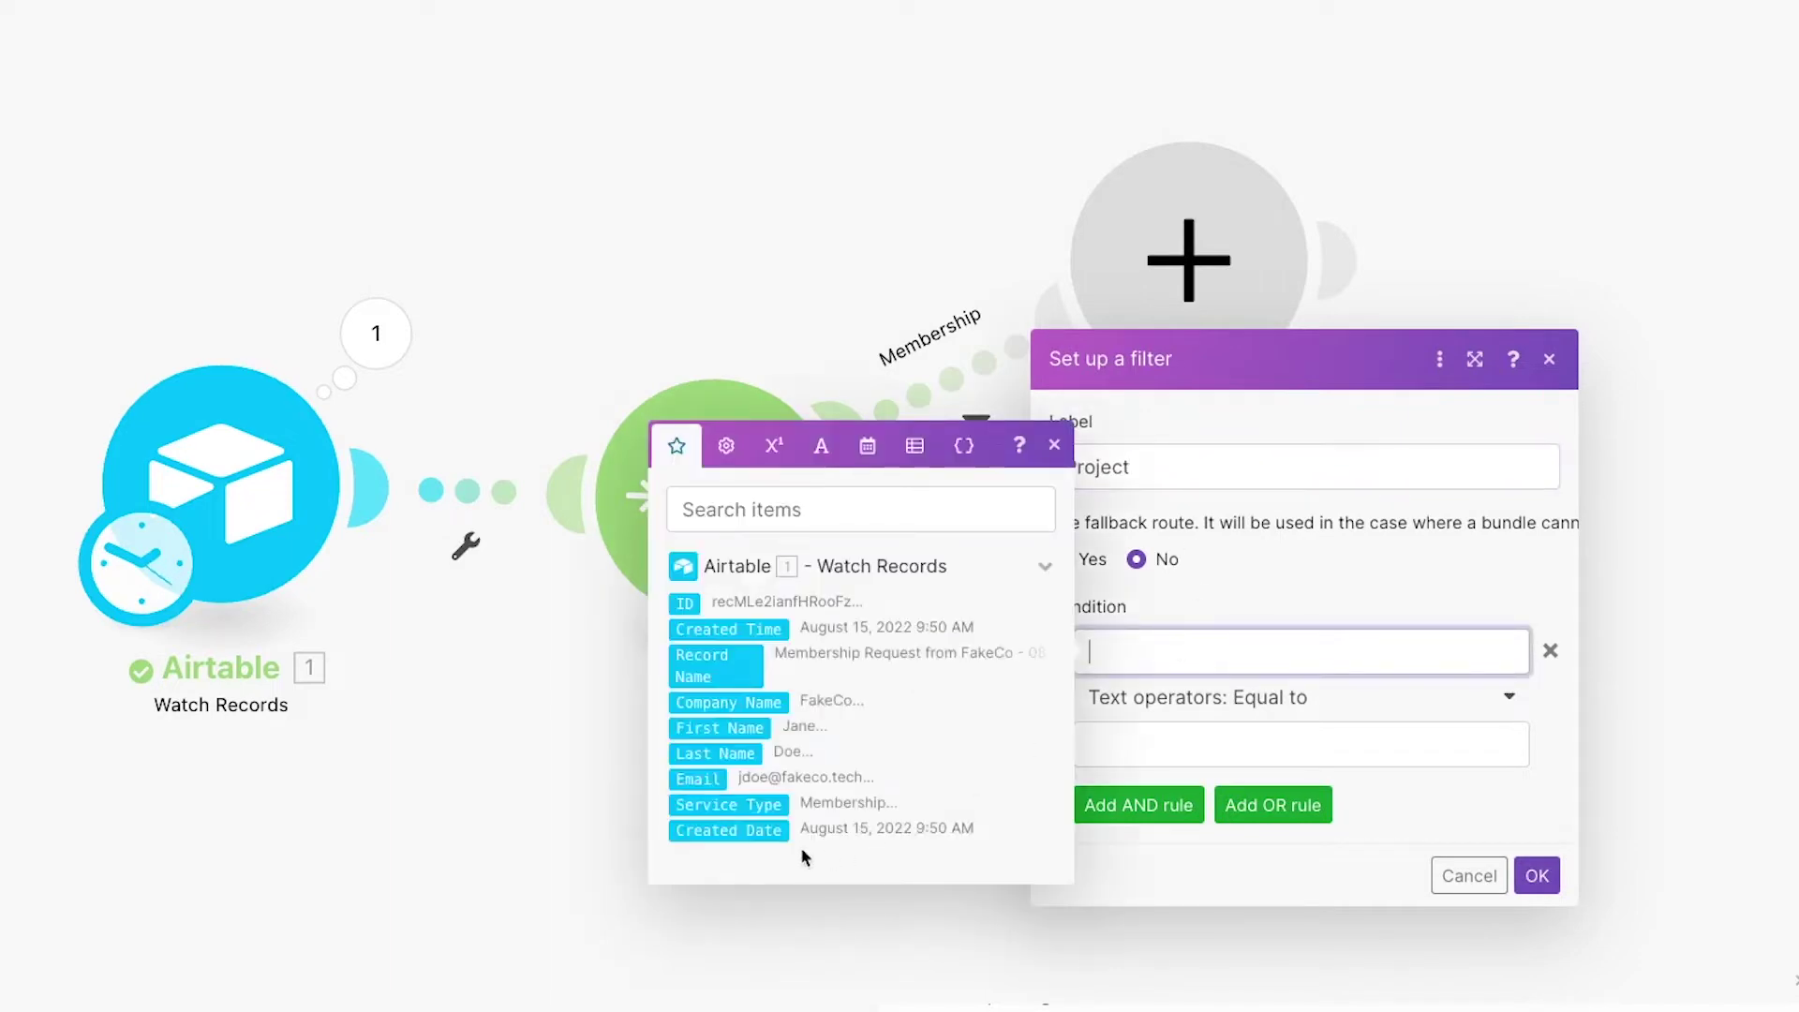
left_click(728, 804)
left_click(1172, 733)
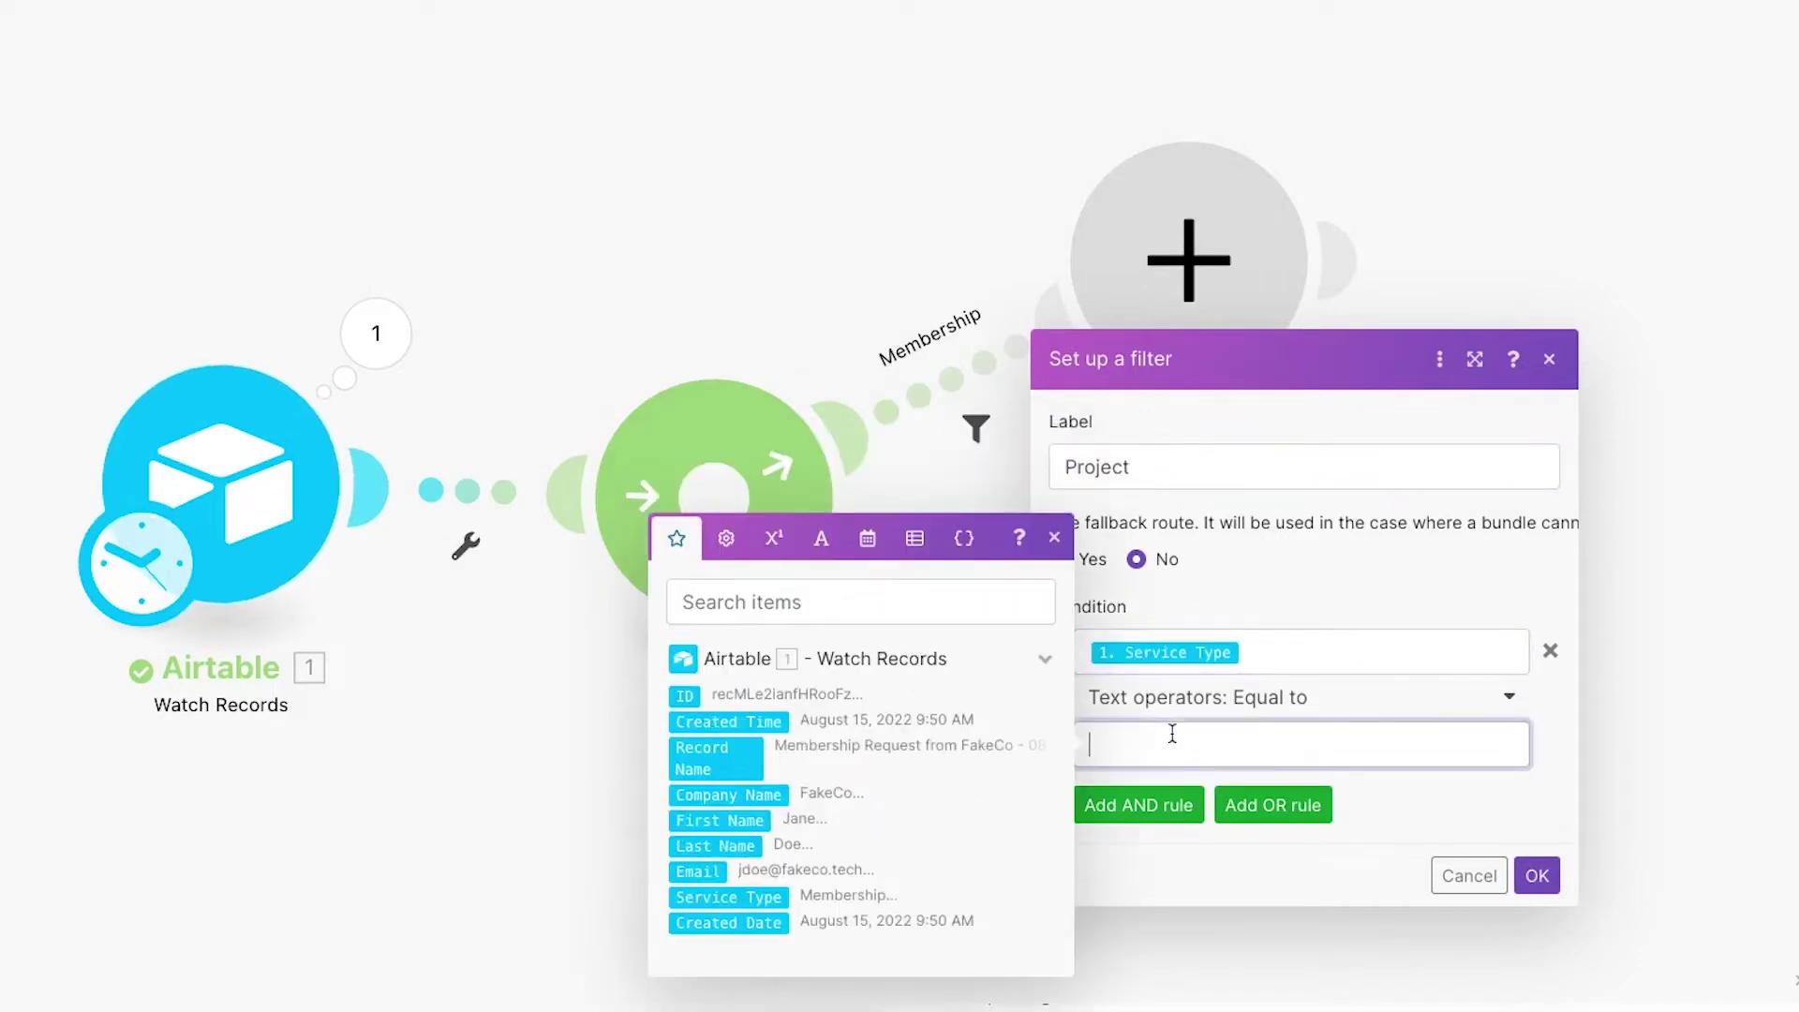
type("Project")
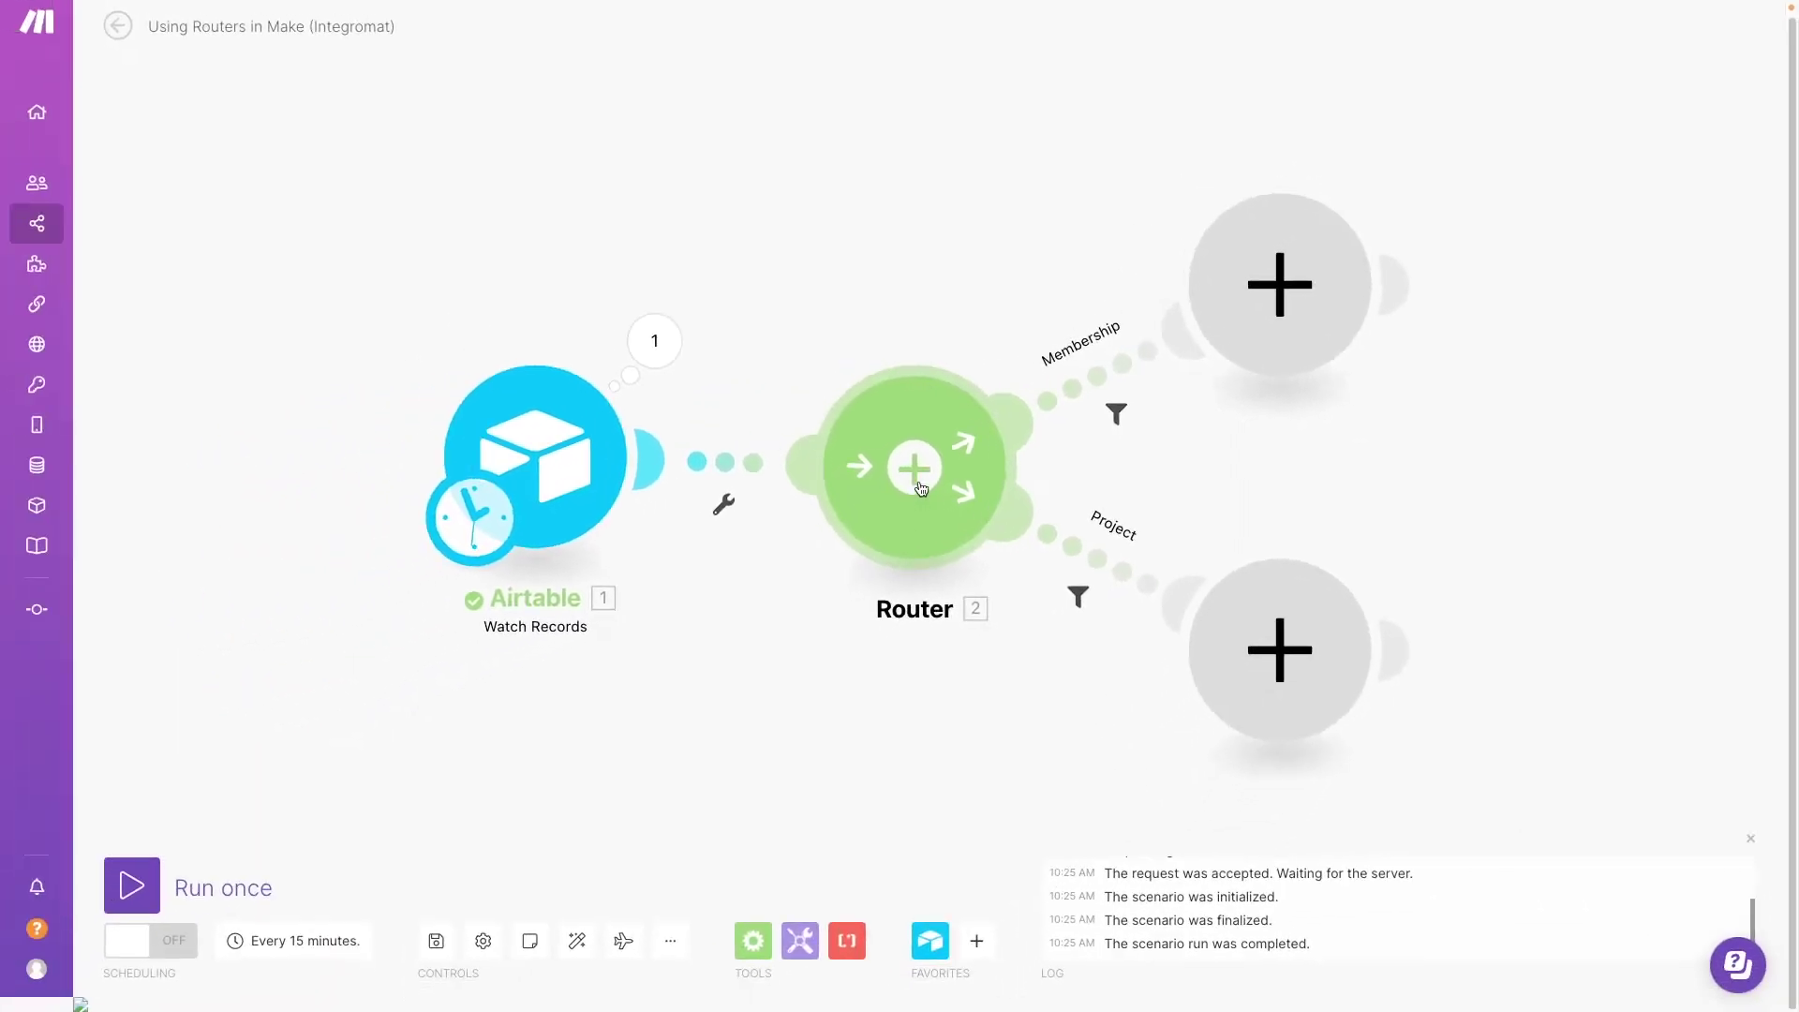
Add a third route with a filter labelled 'Fallback' and fallback route set to Yes
left_click(916, 473)
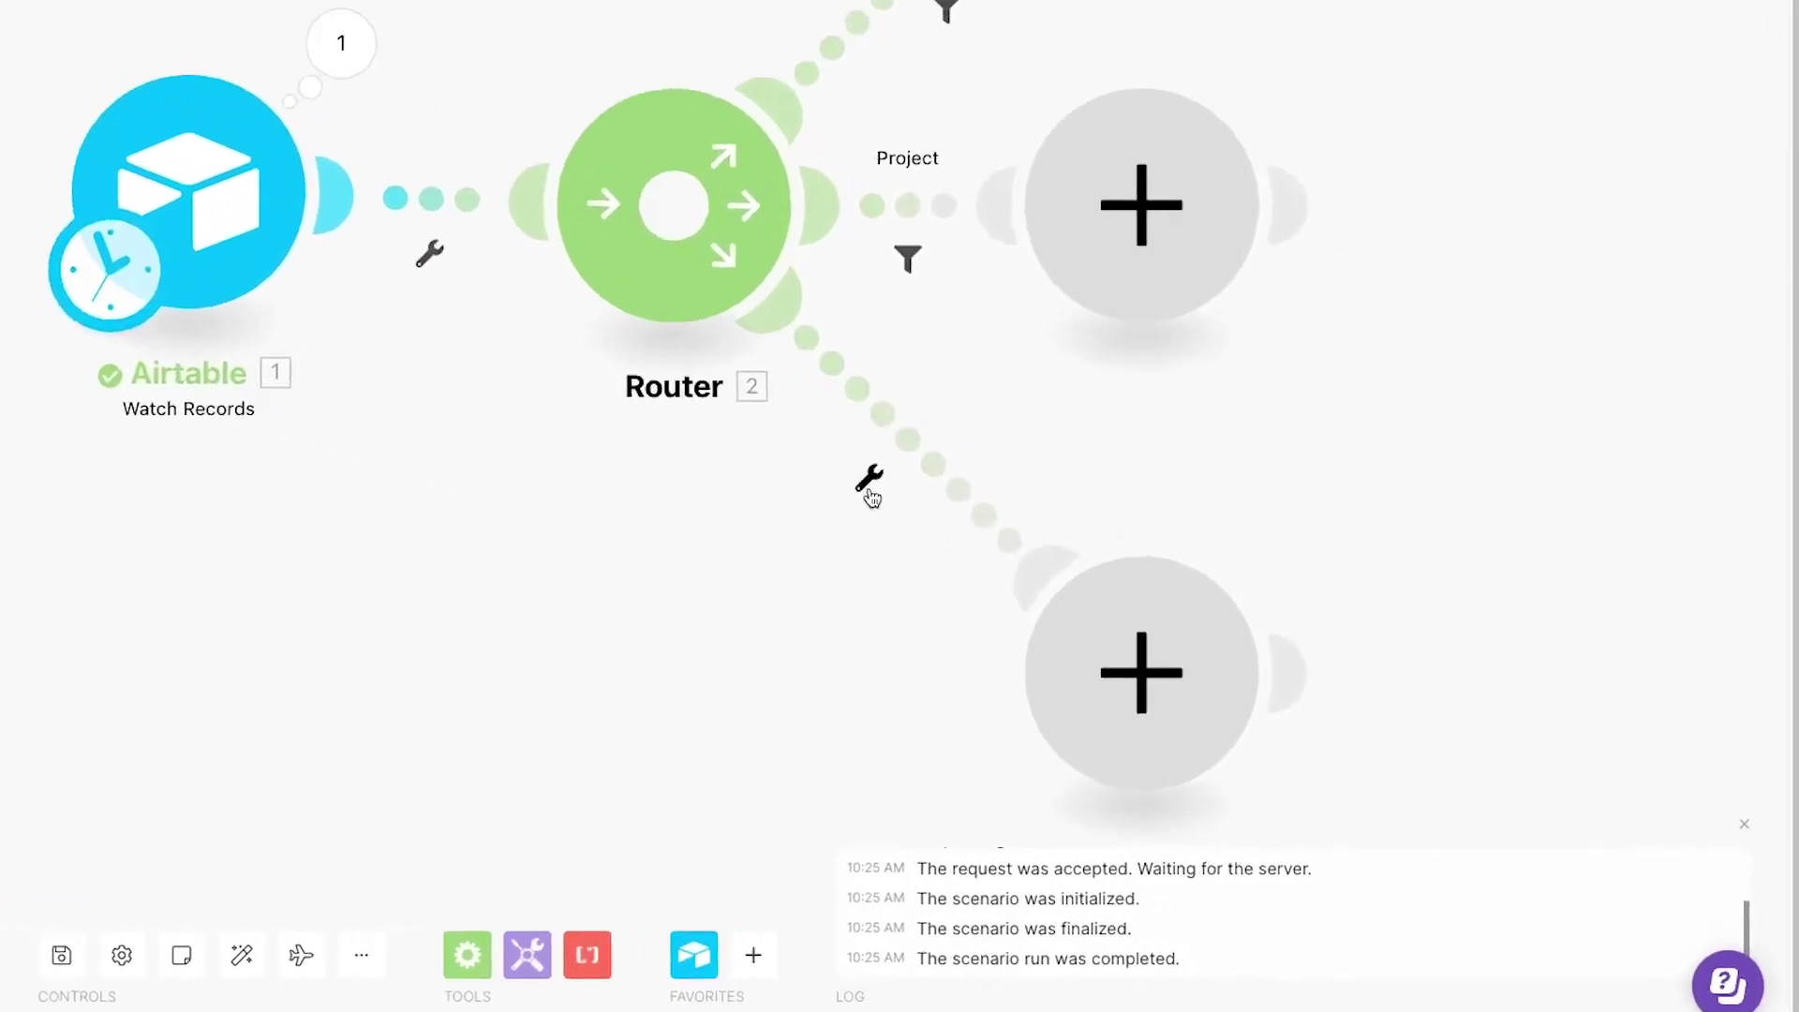
left_click(870, 492)
left_click(874, 503)
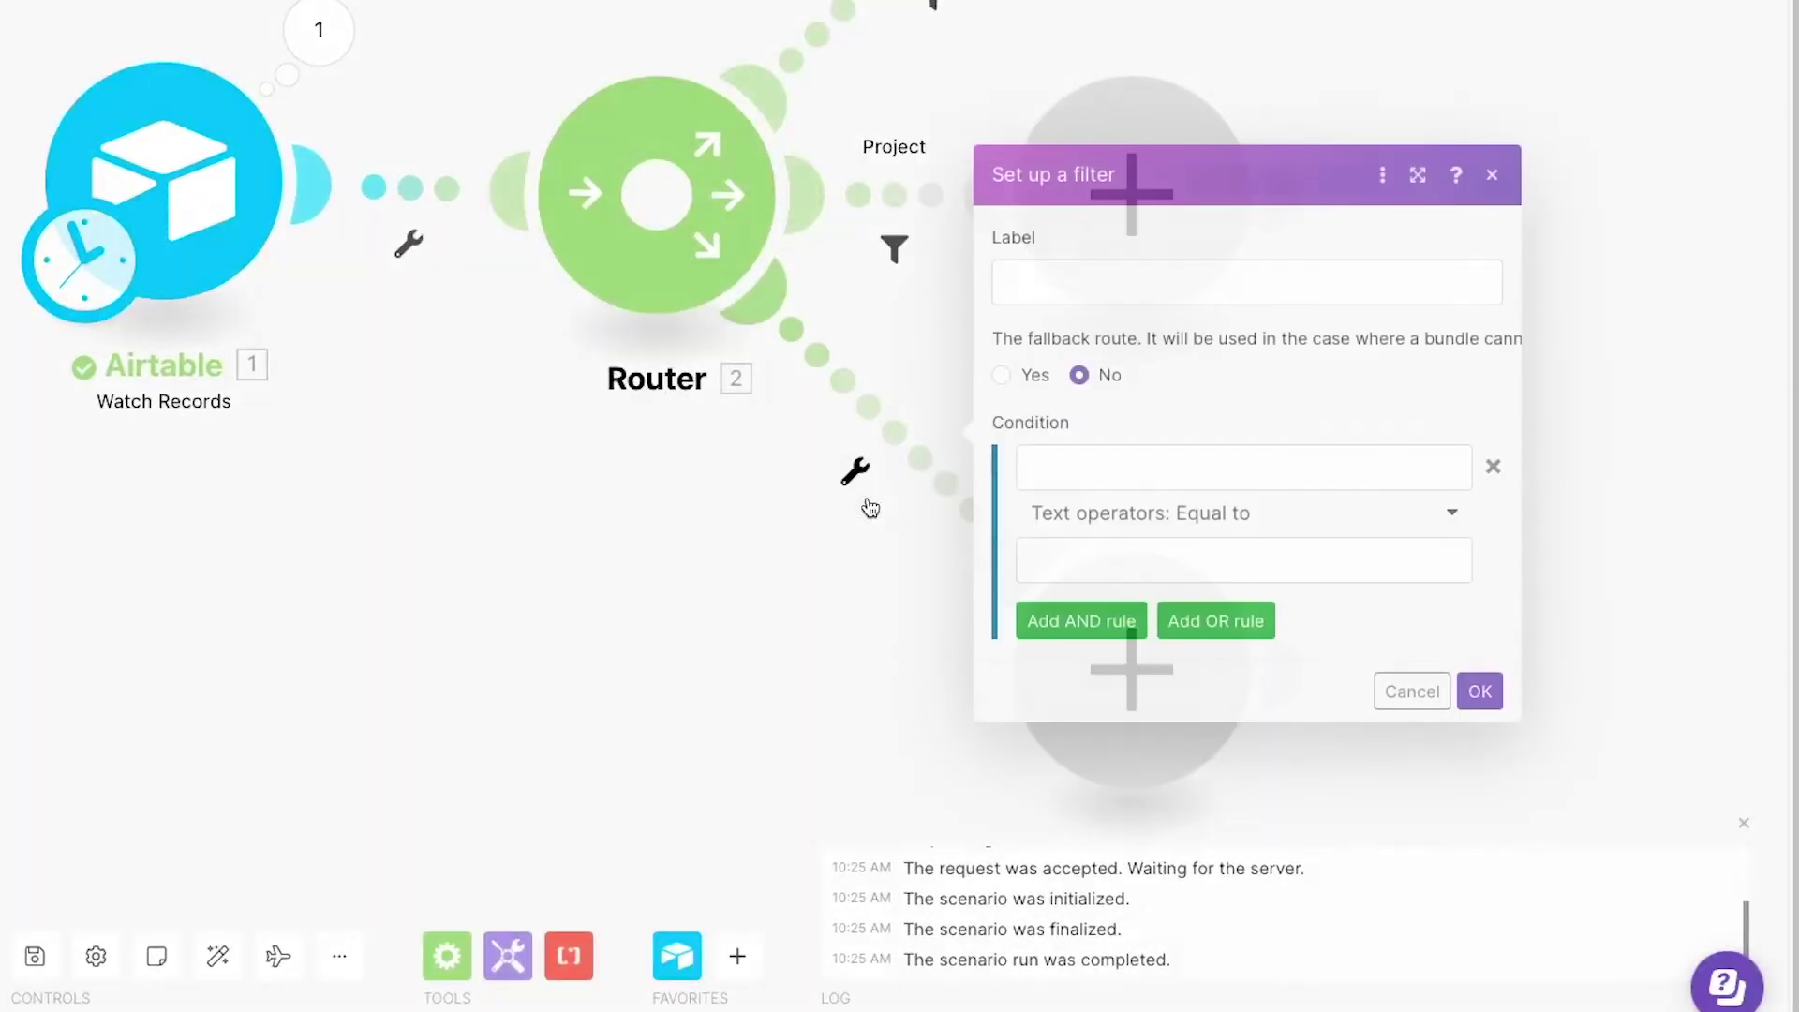
left_click(1101, 301)
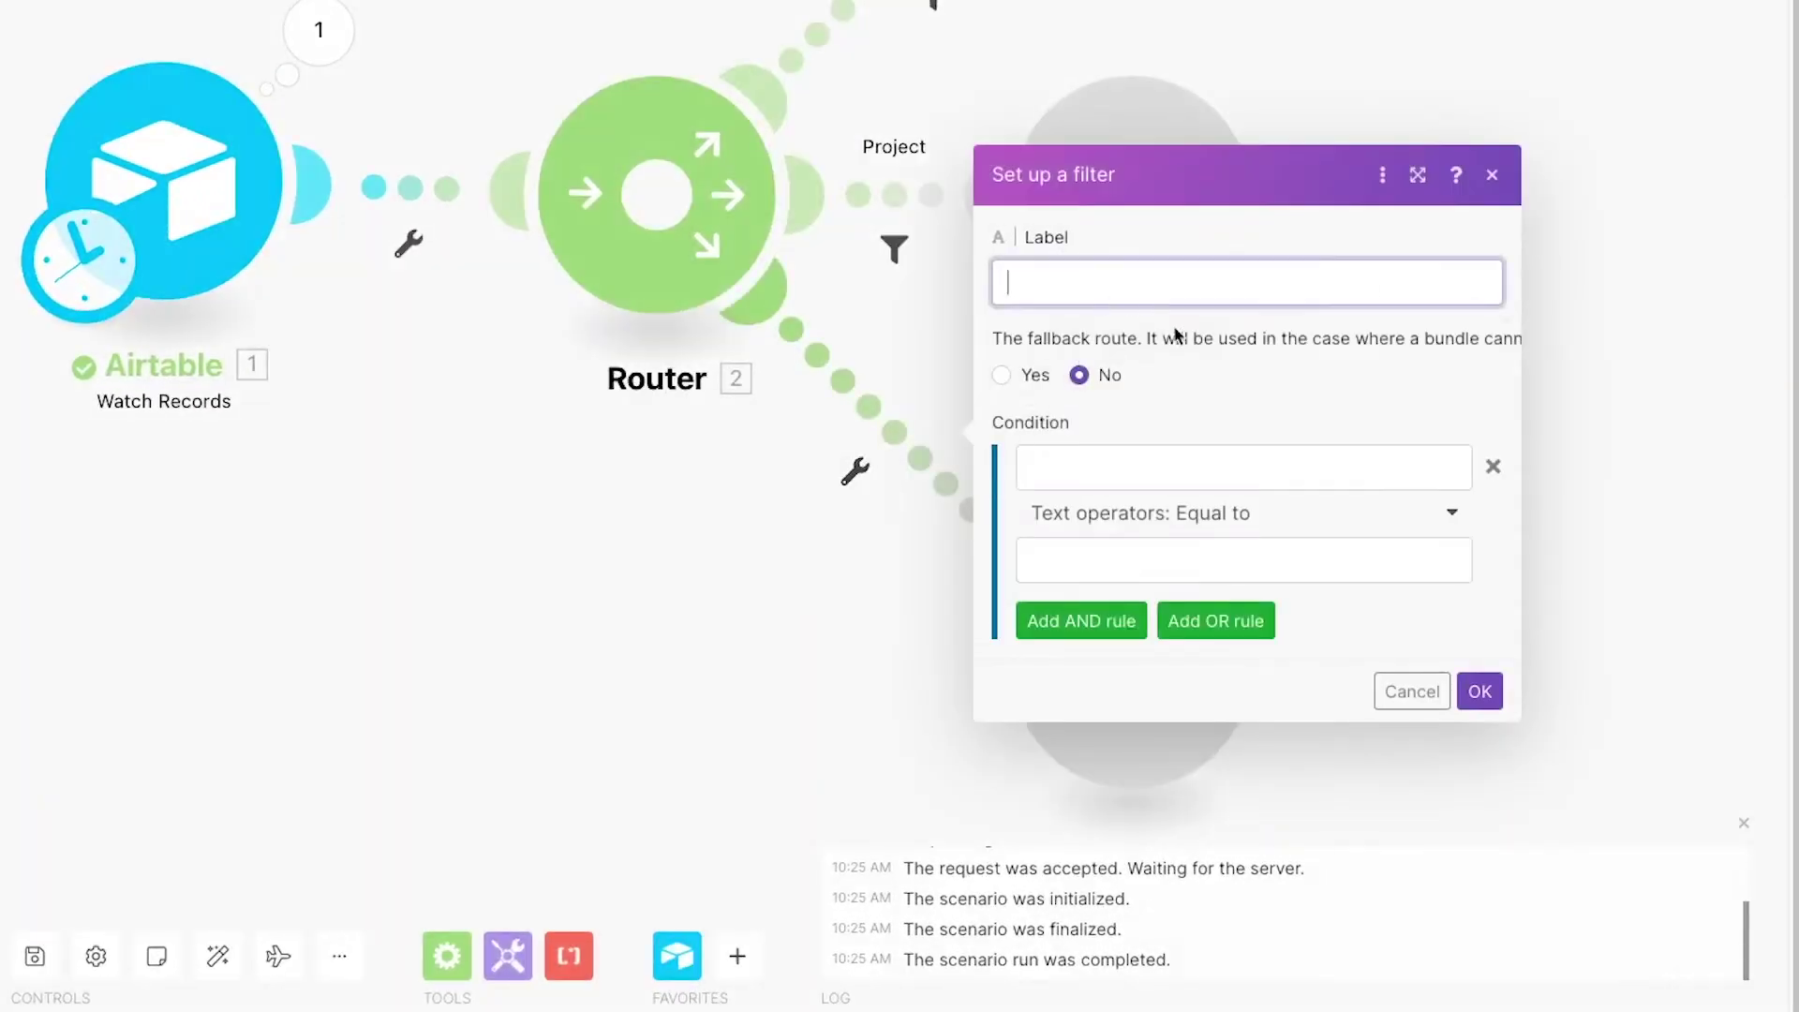
type("Fallback")
left_click(1033, 376)
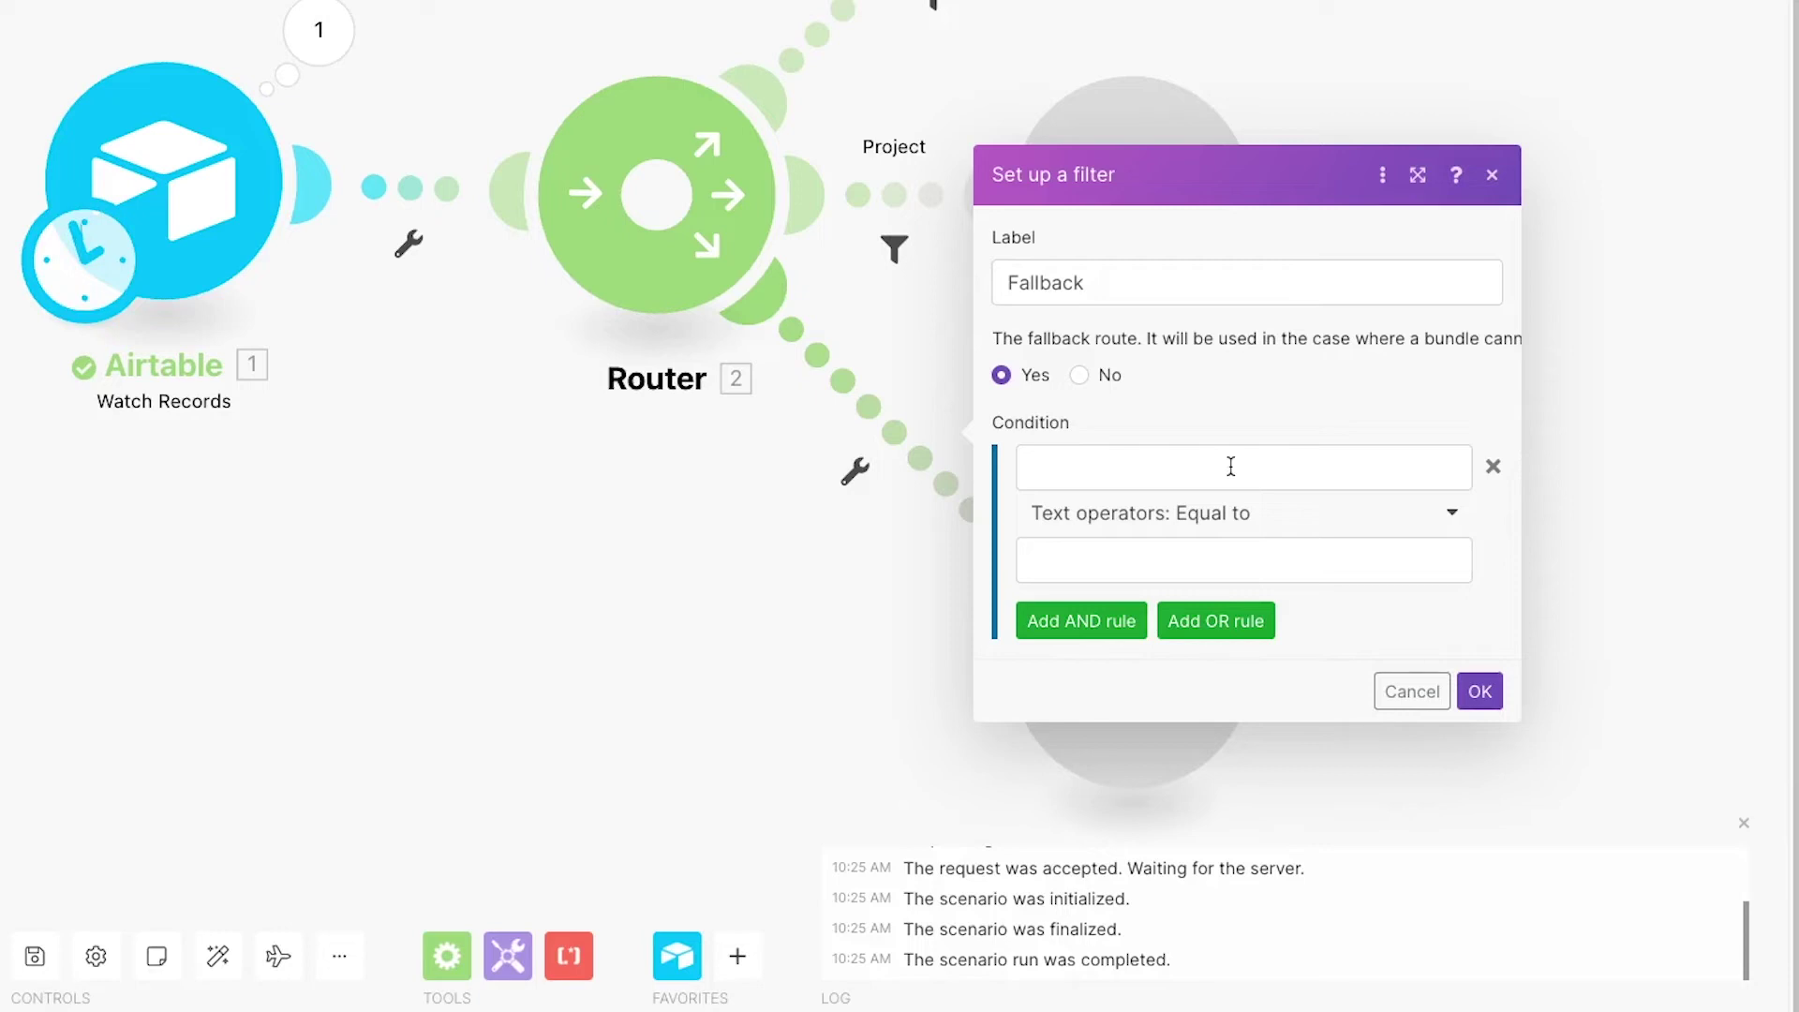
left_click(1480, 692)
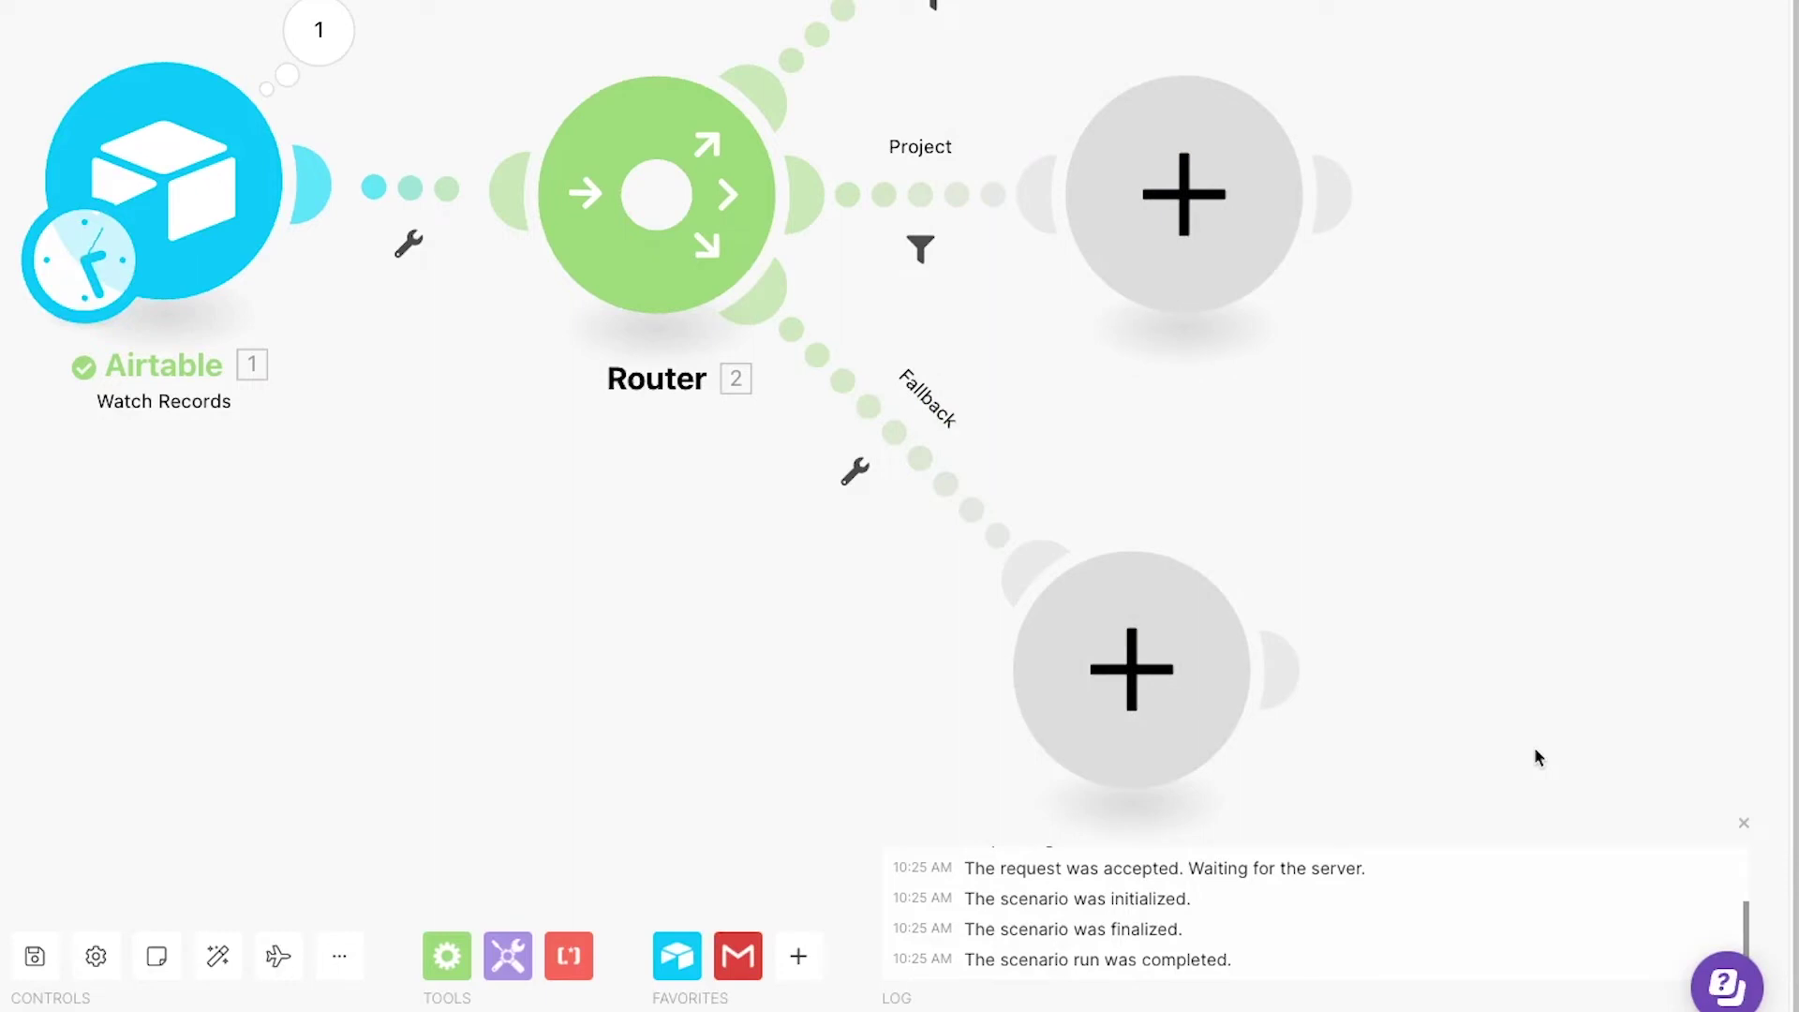
Add a Gmail Send an email module to the Membership route
left_click(1183, 71)
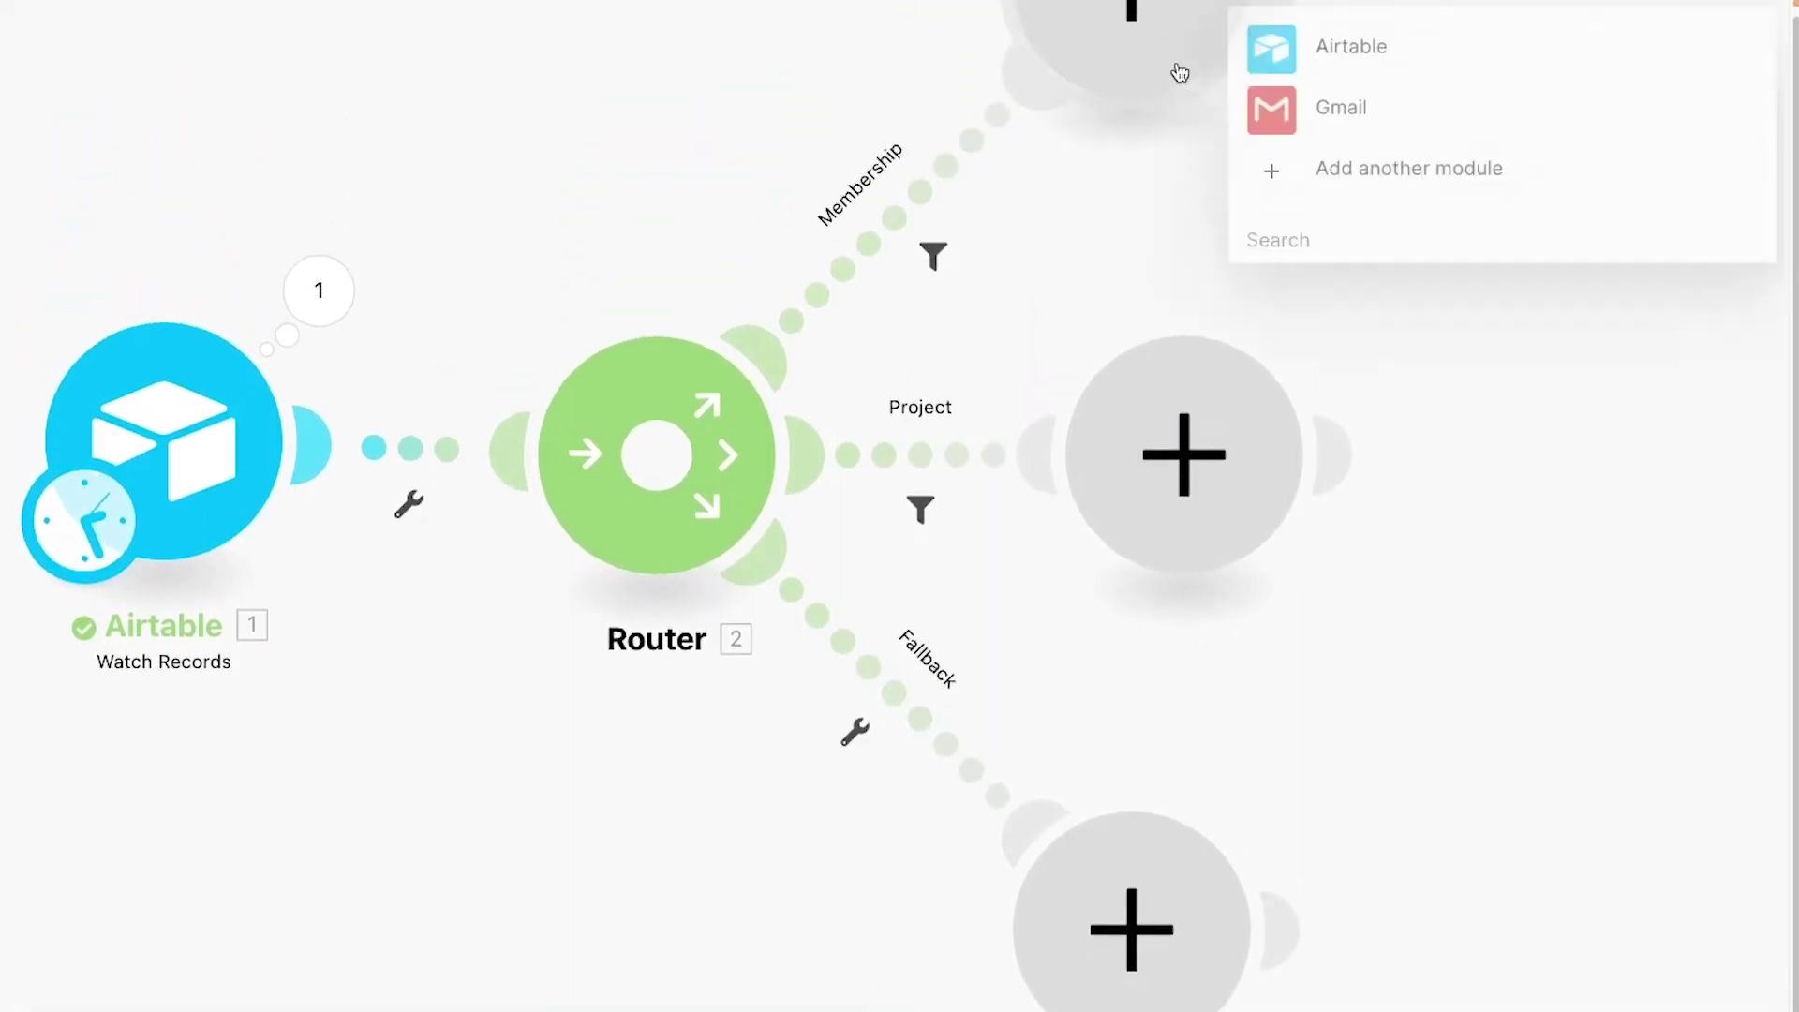
left_click(1370, 119)
left_click(1387, 89)
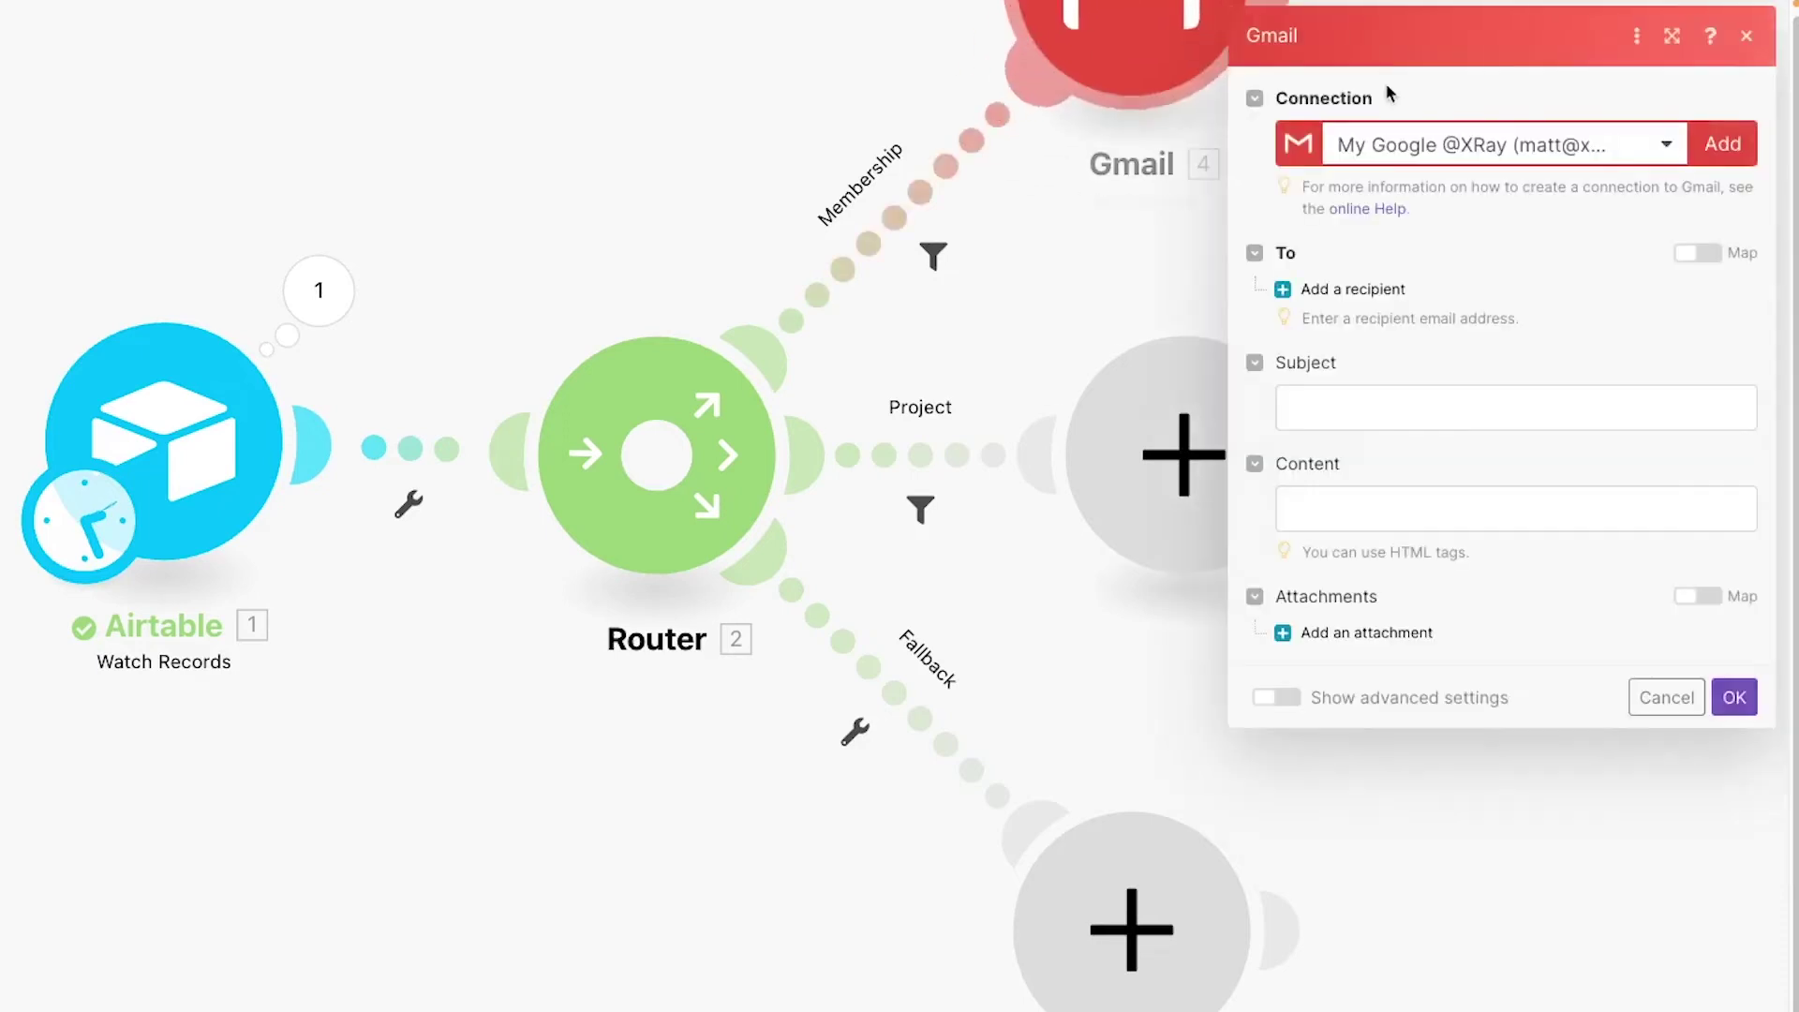
Send it to the Airtable Email with subject 'Your XRay Membership' and the pasted body
left_click(1317, 298)
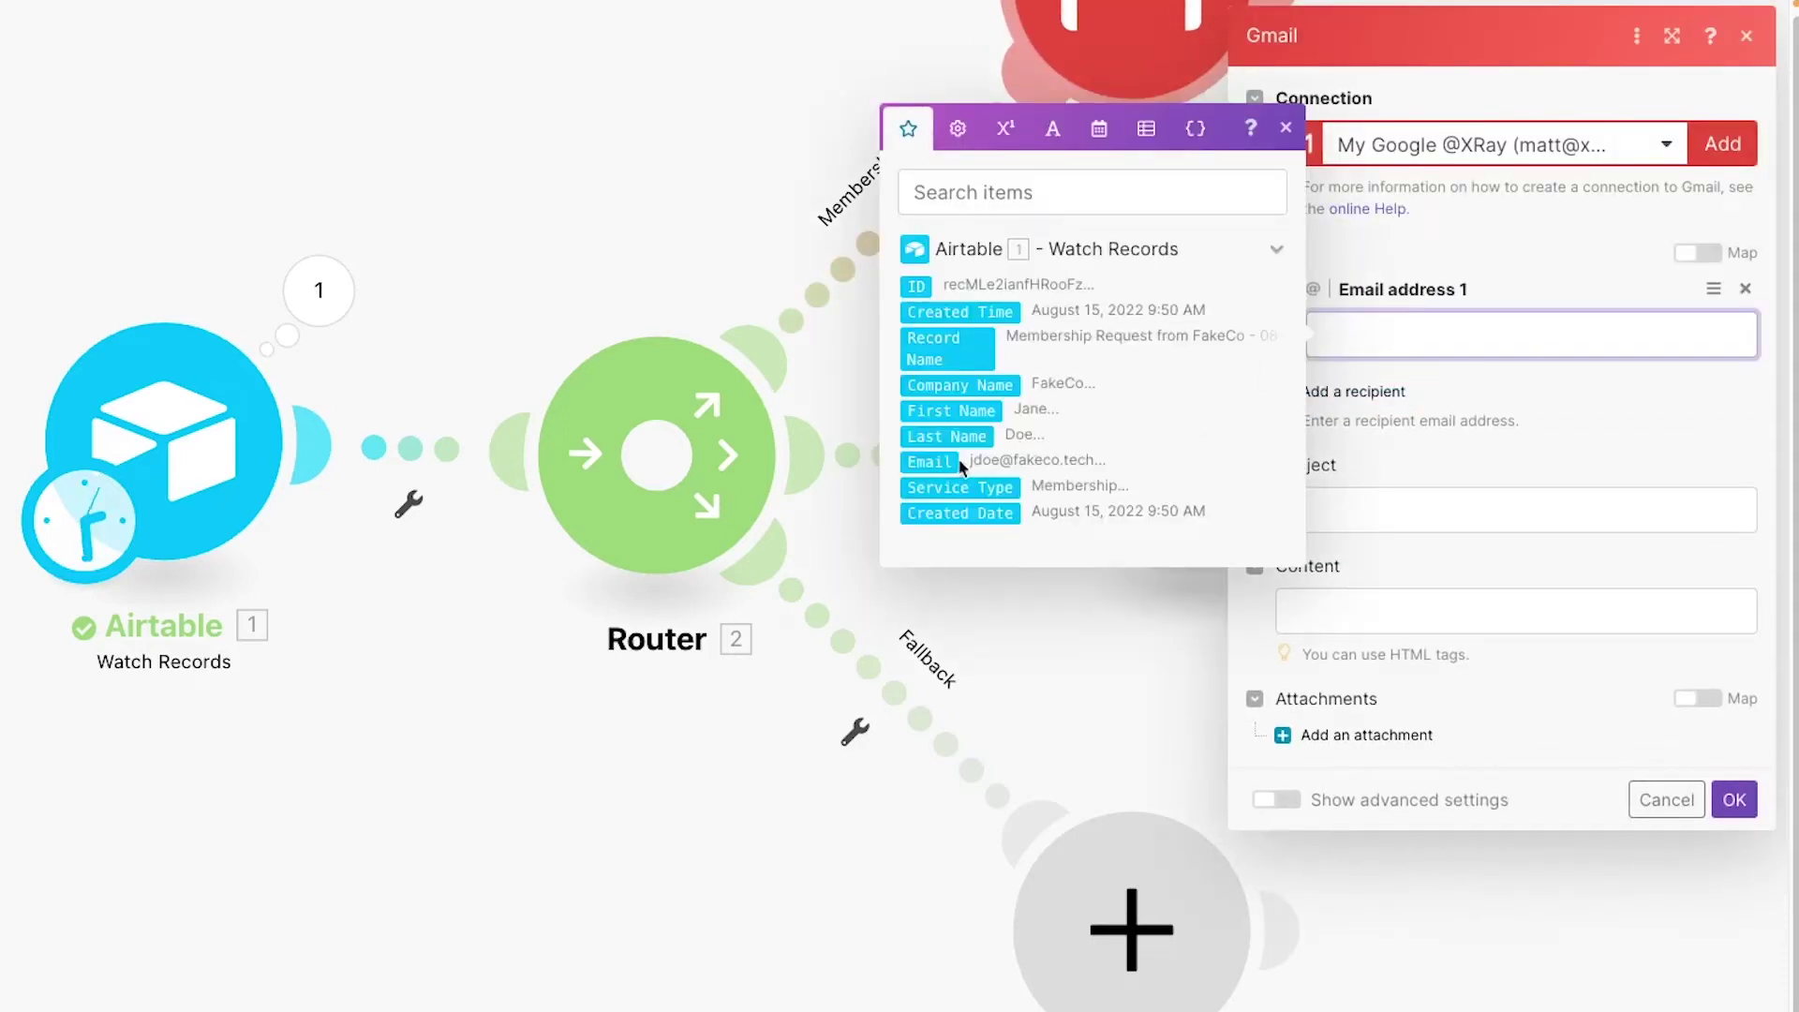
left_click(929, 461)
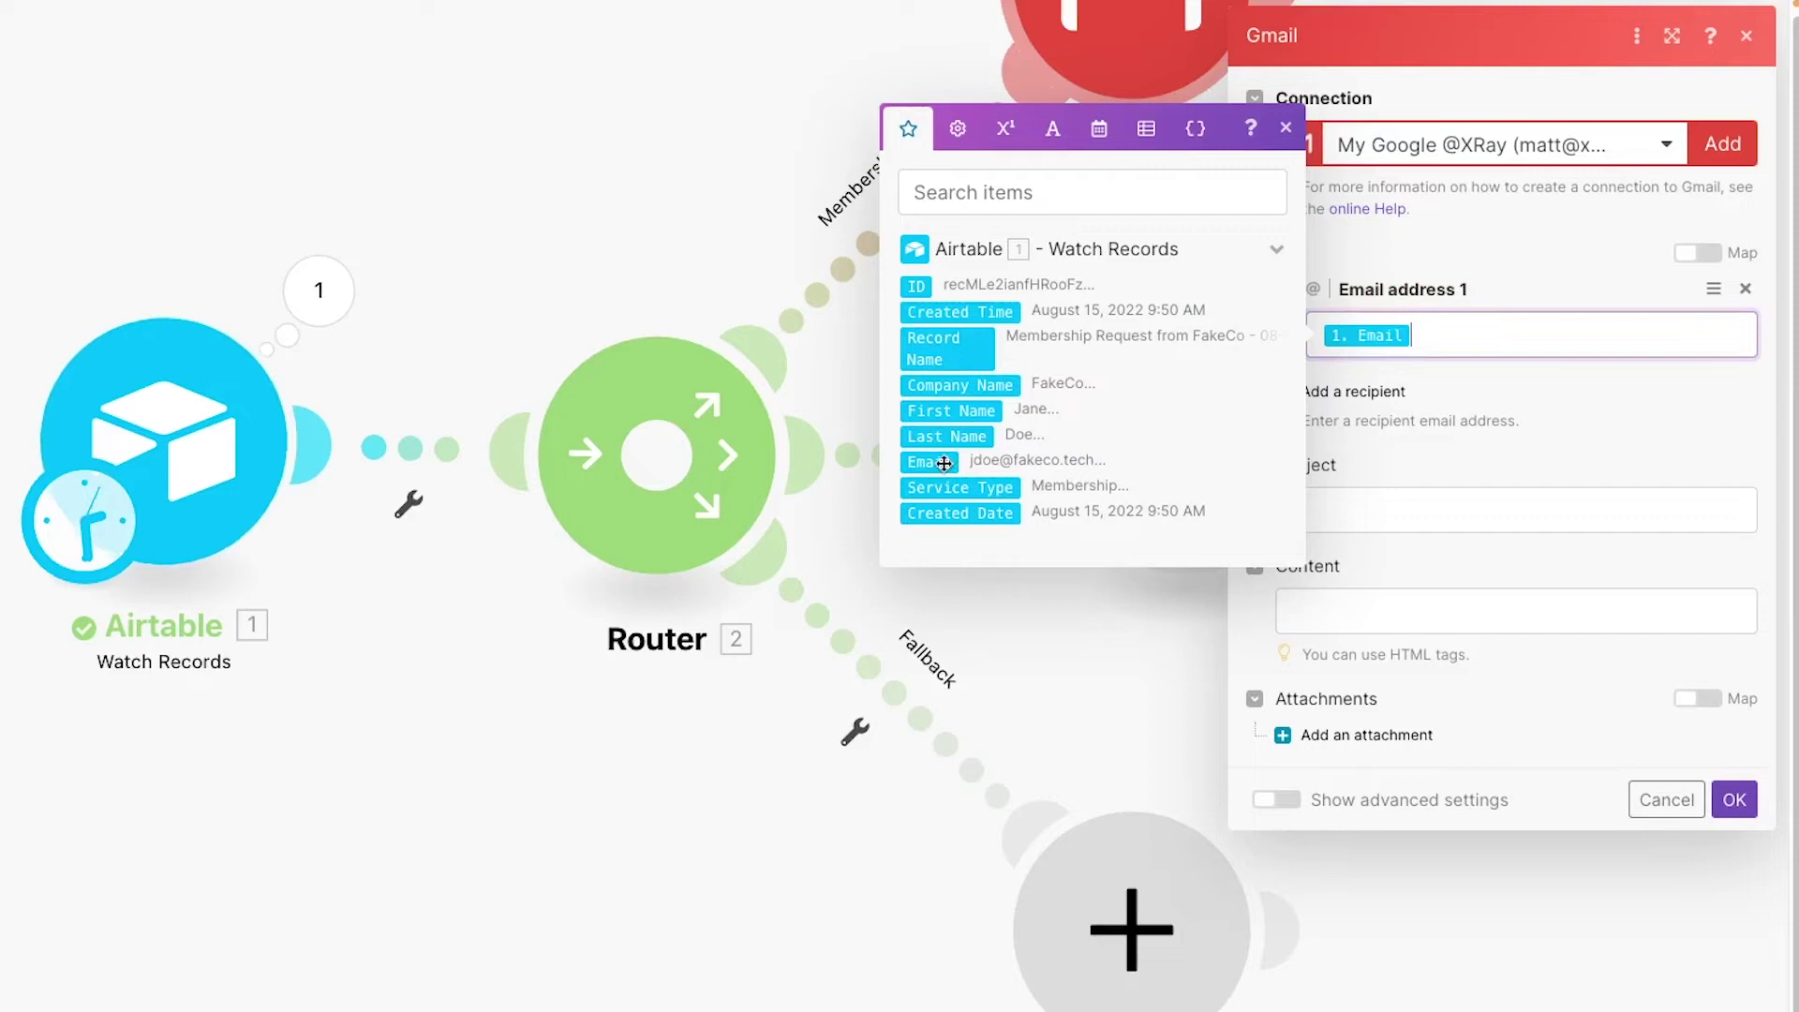
left_click(1453, 439)
left_click(1421, 515)
type("Your XRay Membership")
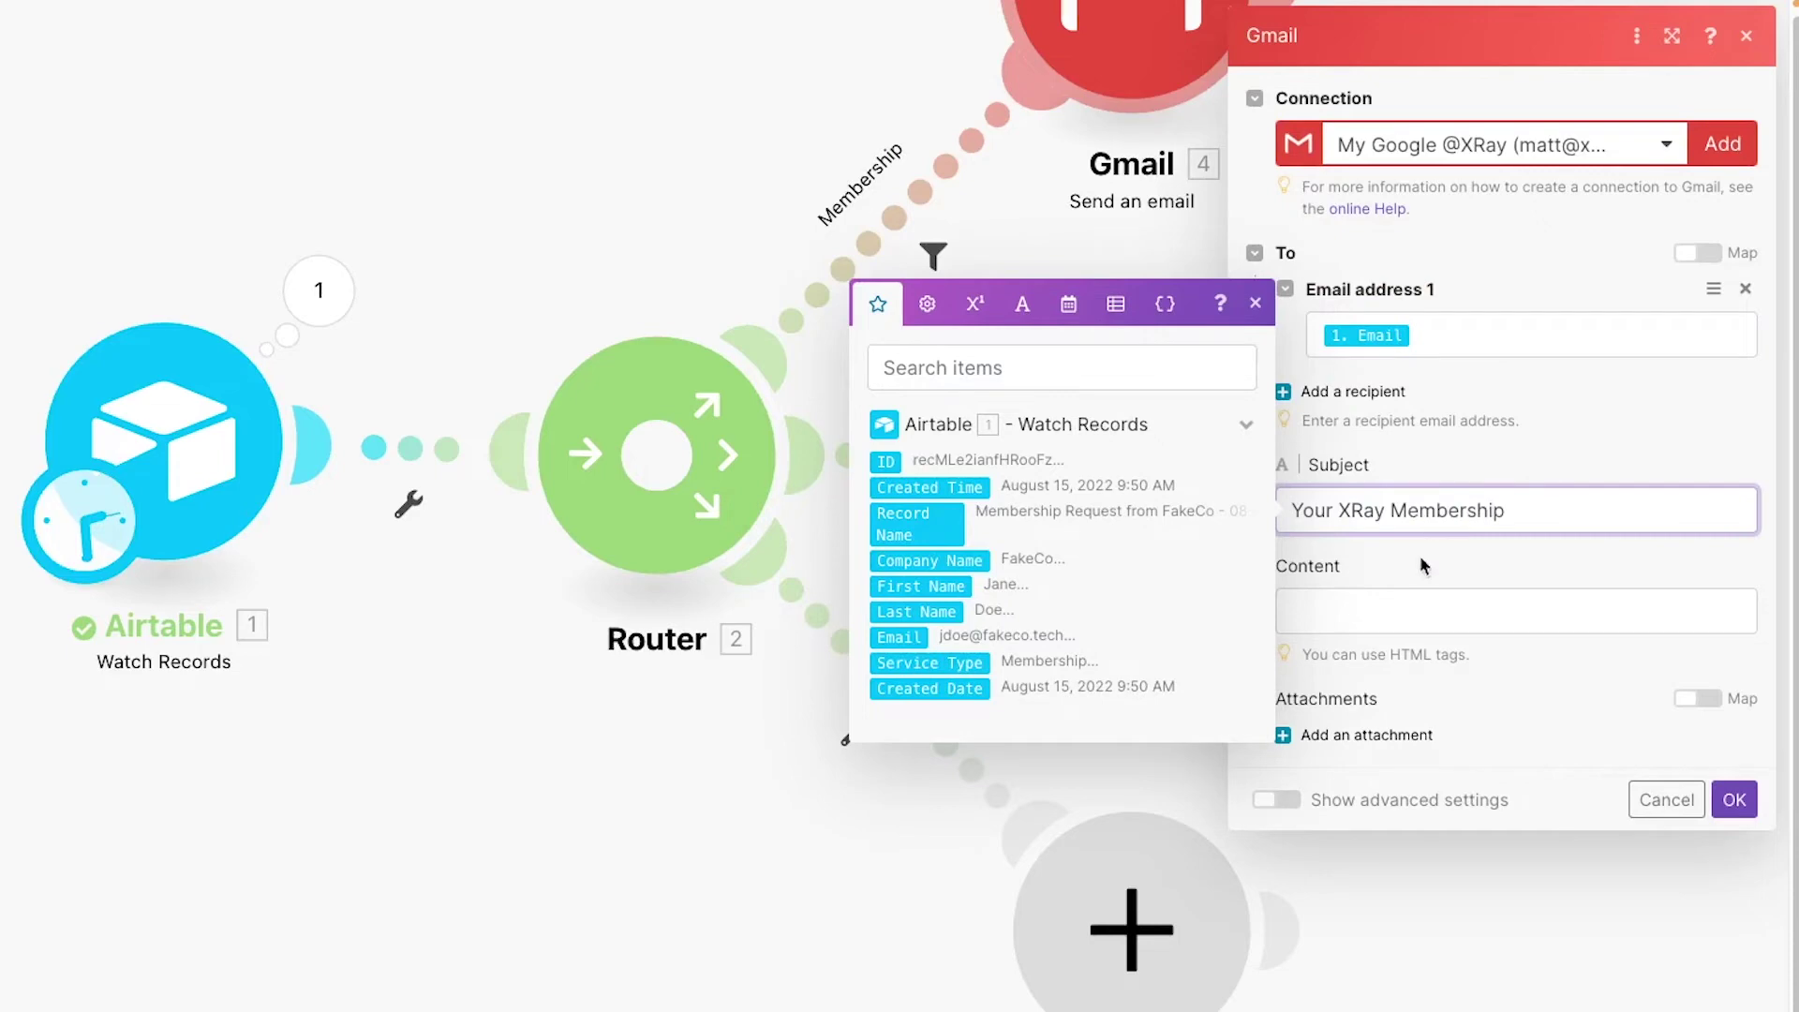
left_click(1408, 604)
type("Thanks for reaching out to XRay! First, we'd like to schedule to a time to discuss your potential membership further.  There are a few questions we'd like to address to determine if we'll be a good fit. • What are your long-term goals for automation? • What is your annual budget for automation? • What are your first automation targets?  Please schedule a time at the link below. We look forward to speaking with you soon!")
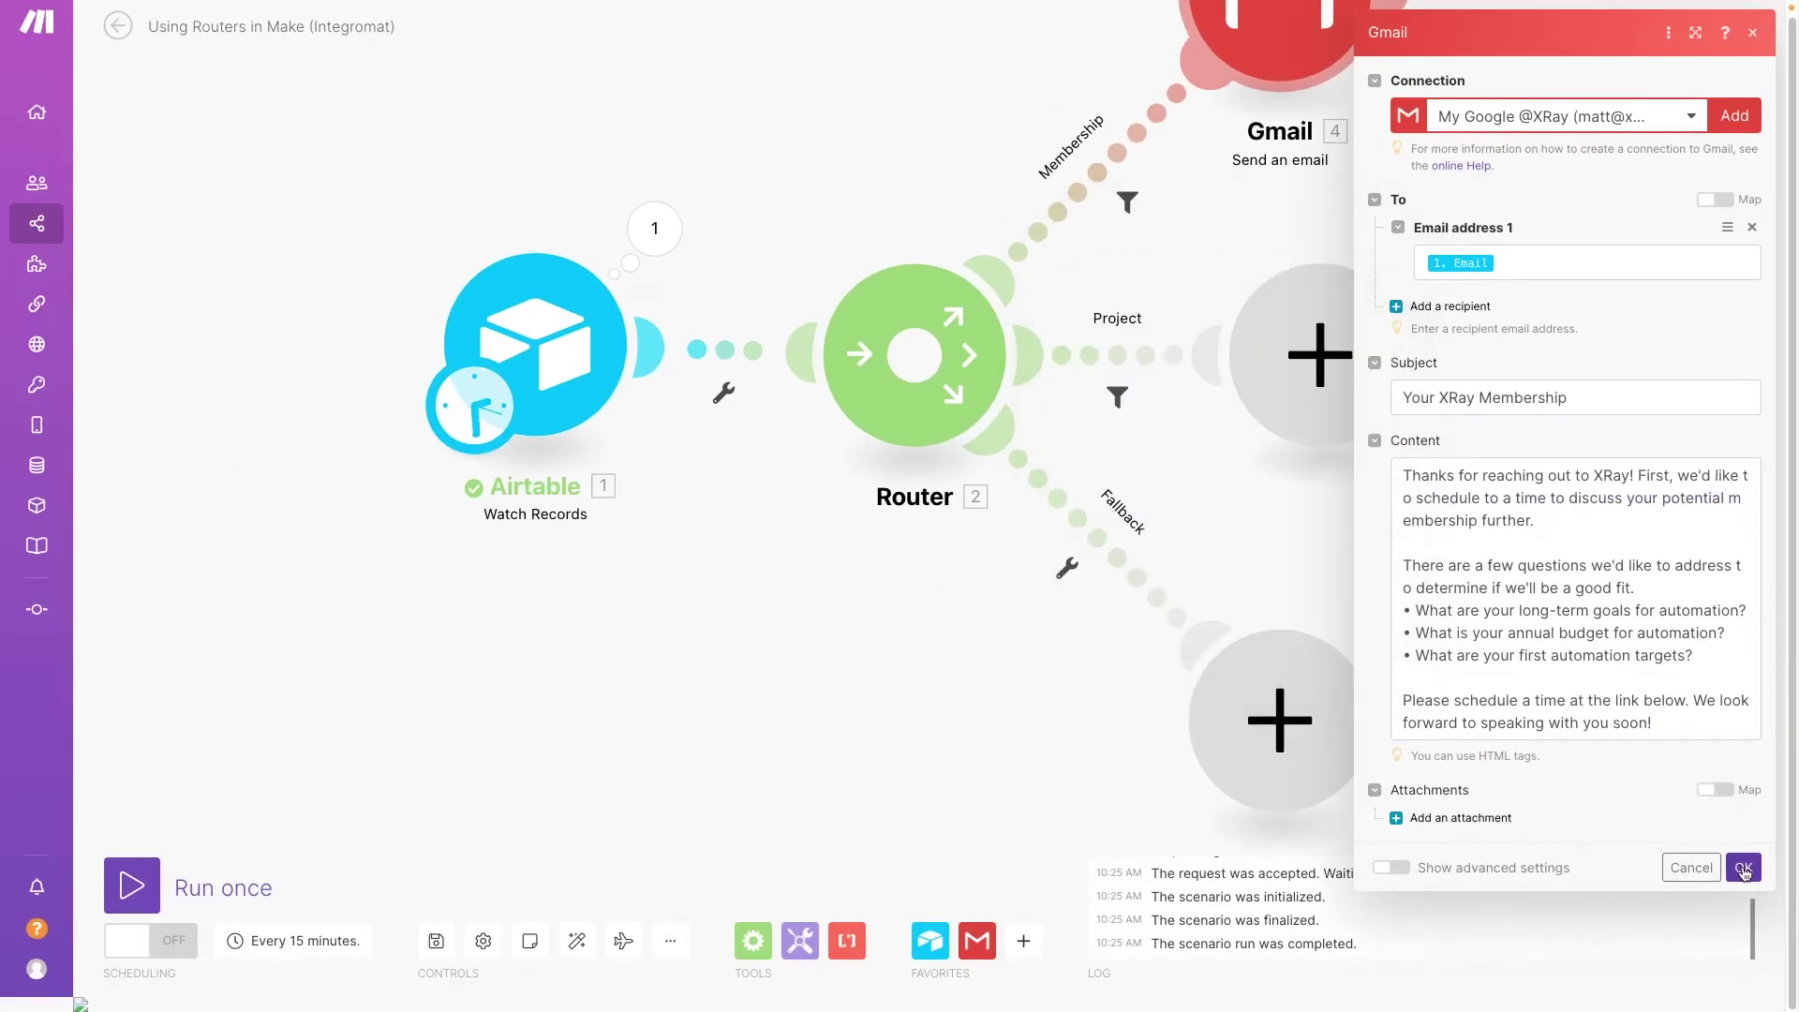
left_click(1743, 868)
Change the Project email's subject to 'Your XRay Project' and paste its project-focused body
scroll(1458, 579, "down", 1)
scroll(1458, 579, "down", 1)
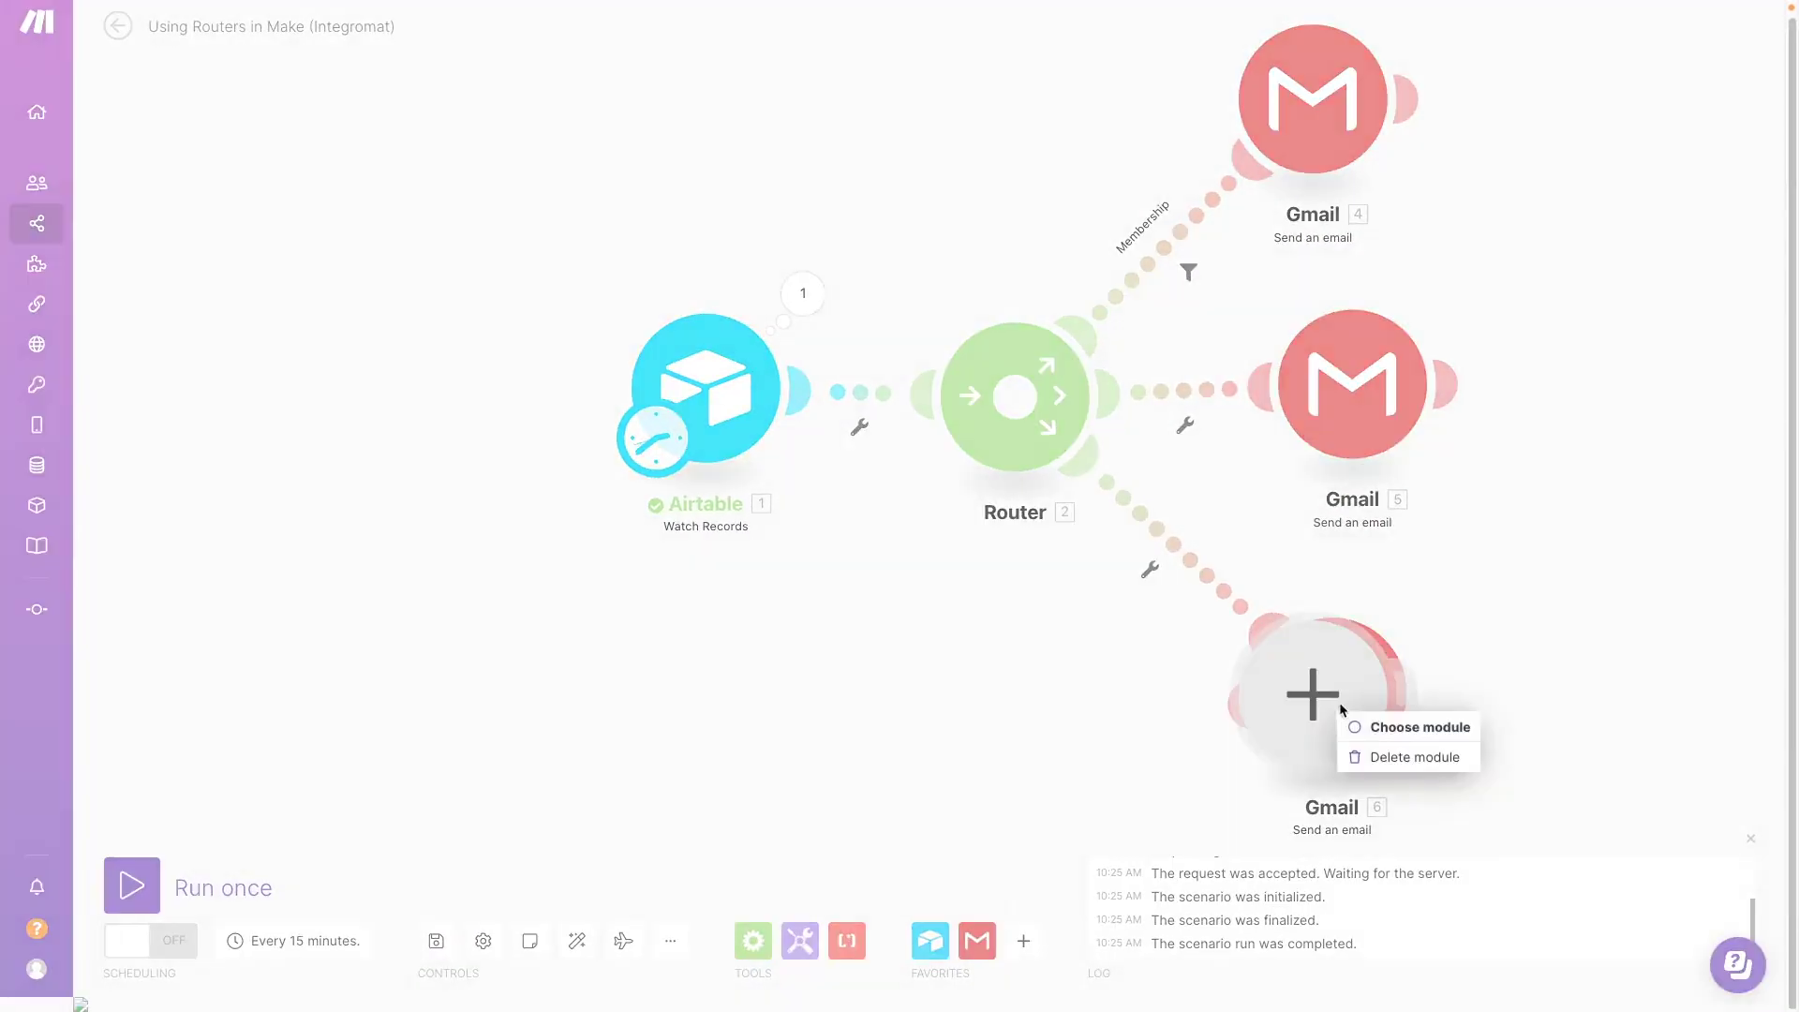
left_click(1331, 689)
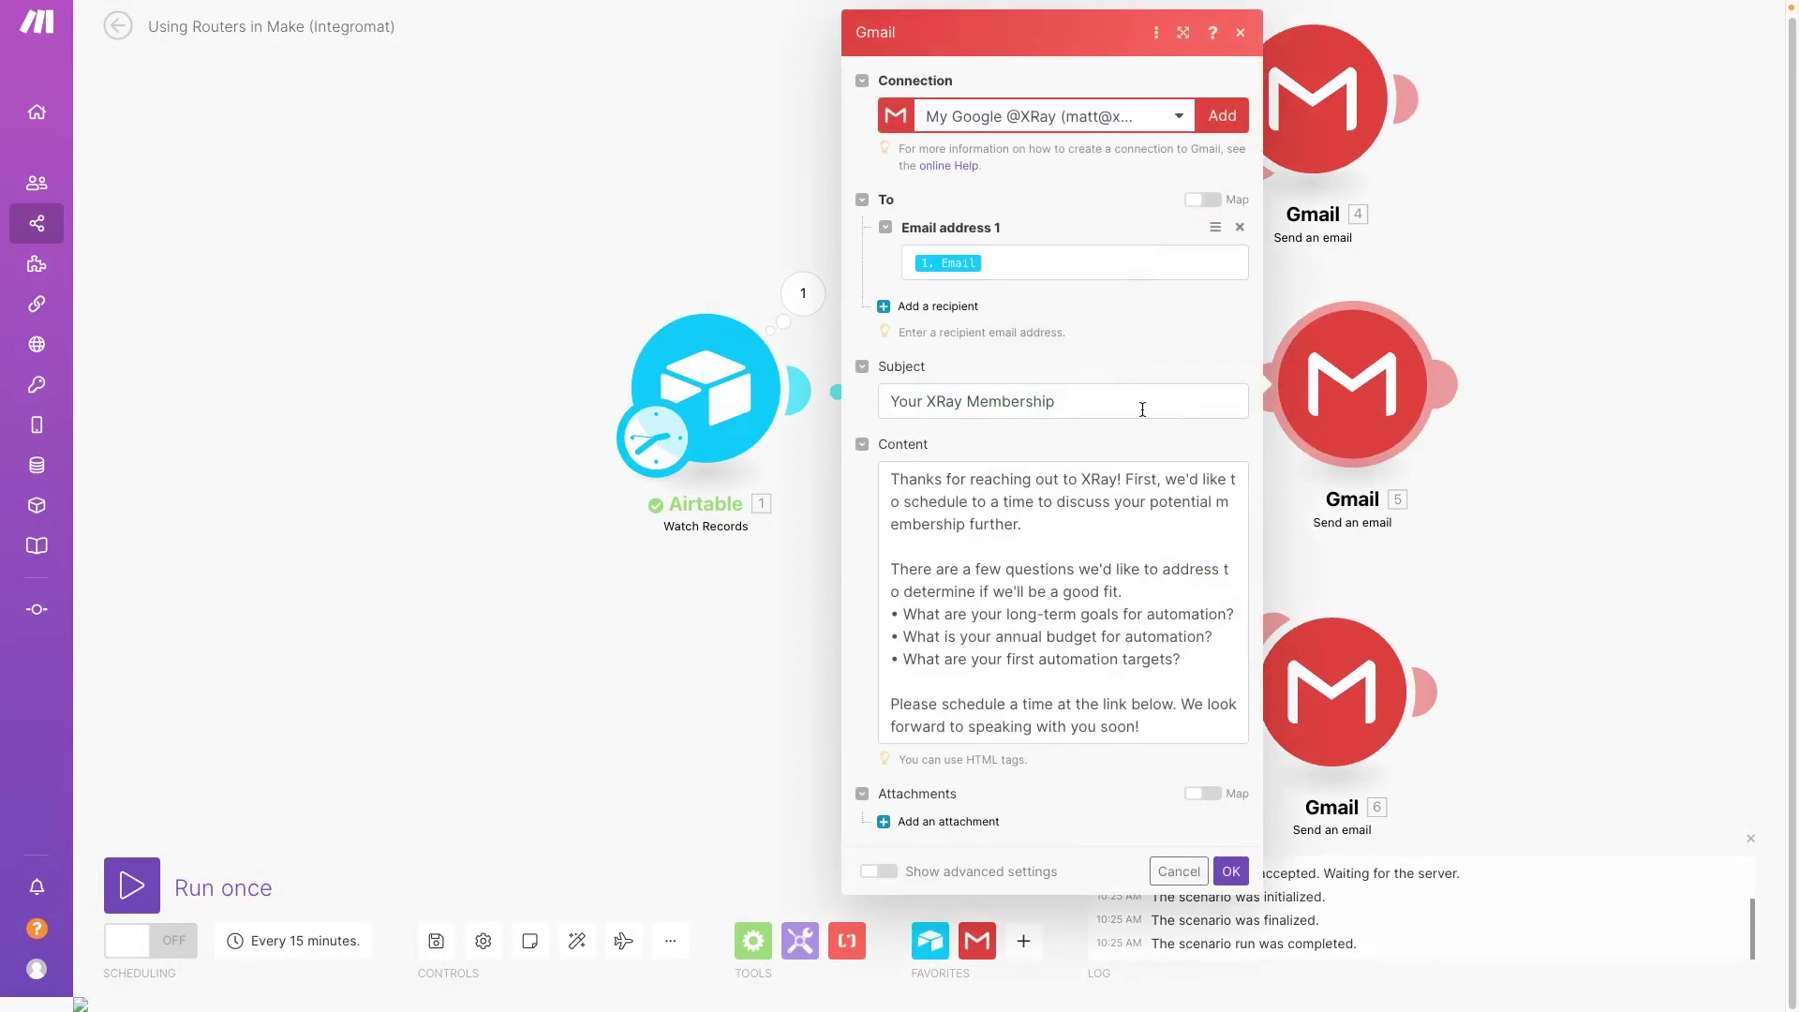
double_click(1003, 412)
type("Project")
double_click(1154, 658)
key("ctrl+a")
type("Thanks for reaching out to XRay! First, we'd like to schedule to a time to discuss your potential project further.  There are a few questions we'd like to address to determine if we'll be a good fit. • When do you want the project completed by? • What is your budget for this project? • Can you provide a spec sheet for the features and functions you want the automation to perform?  Please schedule a time at the link below. We look forward to speaking with you soon!")
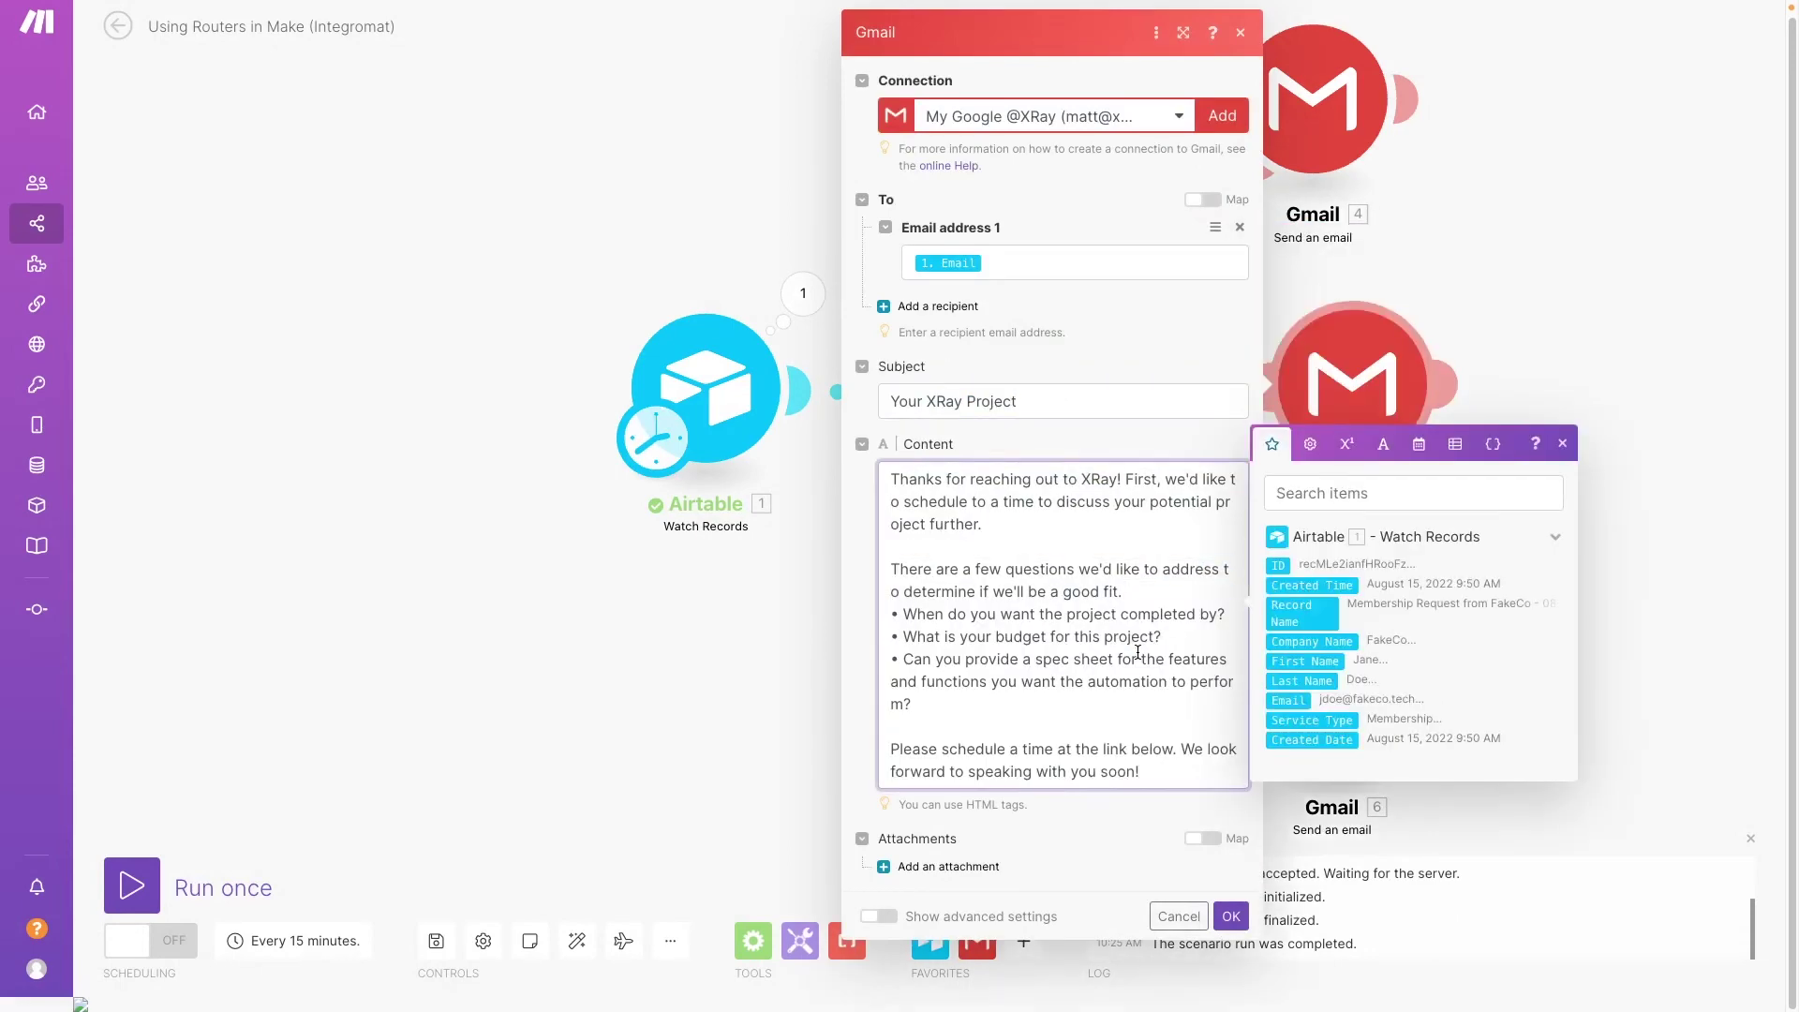
left_click(1232, 916)
Set the Fallback email's subject to 'Working with XRay' with a shorter pasted body
left_click(1312, 98)
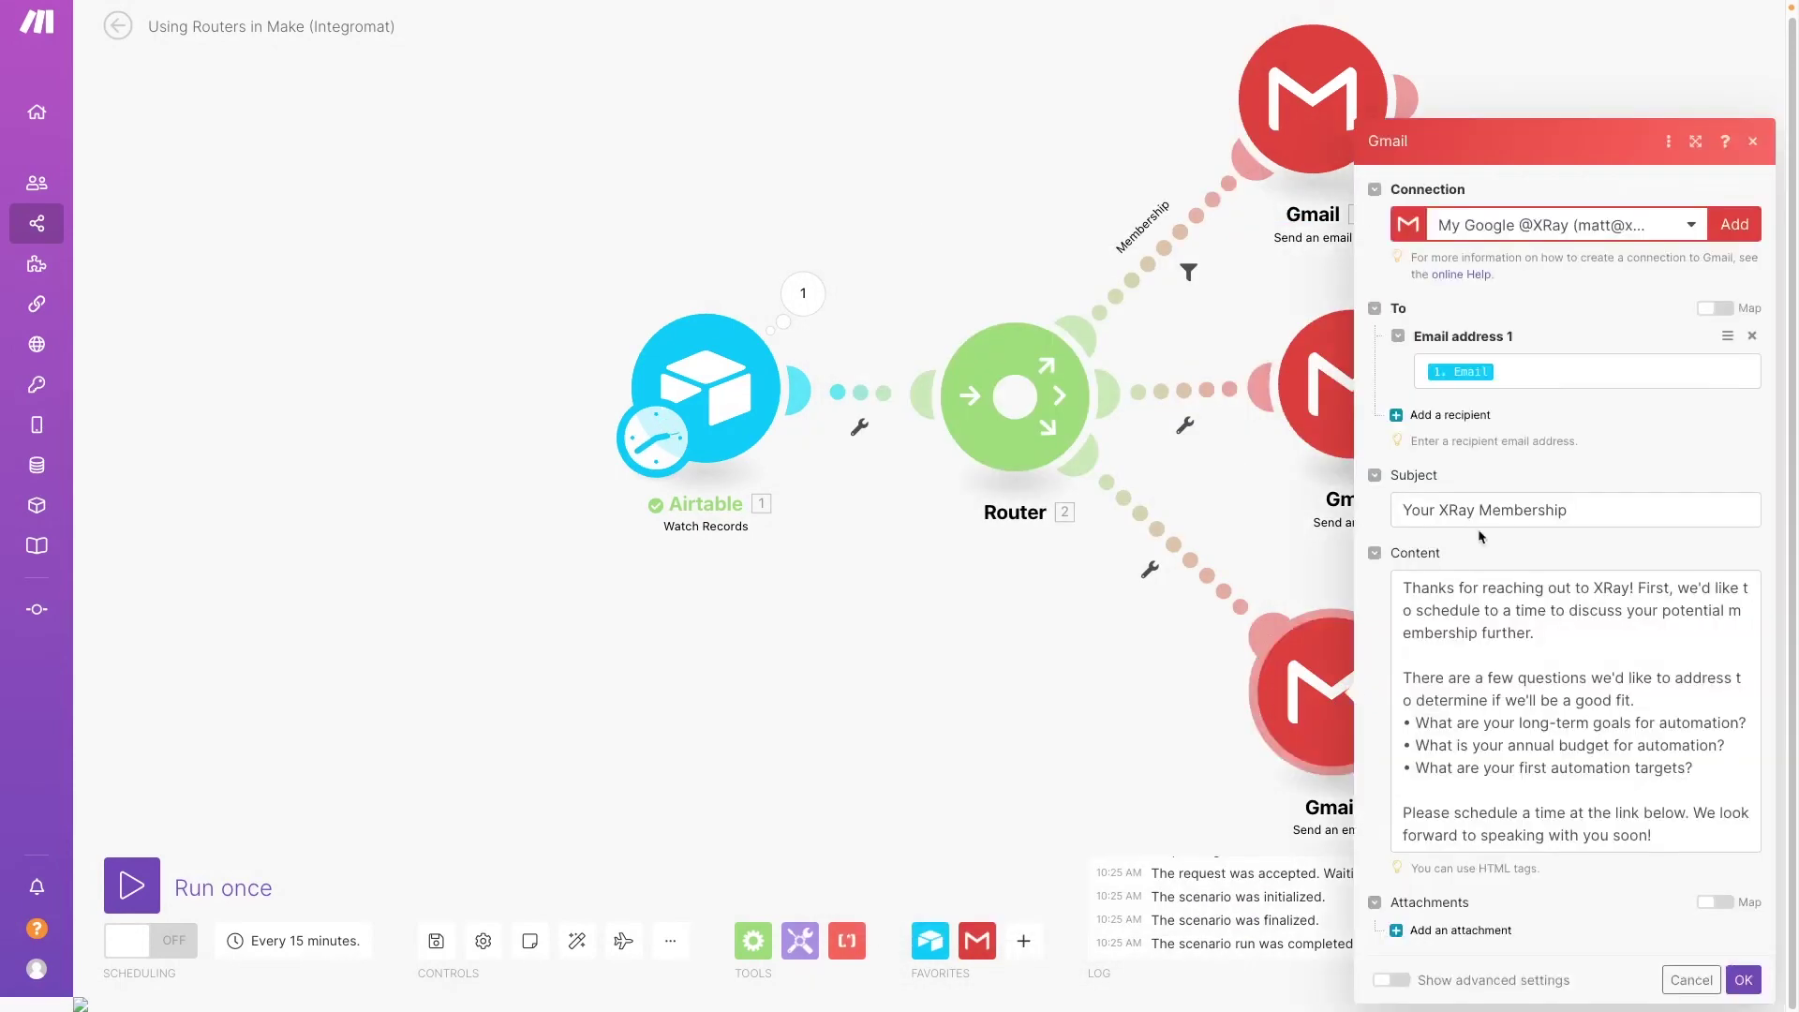
triple_click(1500, 509)
type("Working with XRay")
left_click(1574, 703)
key("ctrl+a")
key("BackSpace")
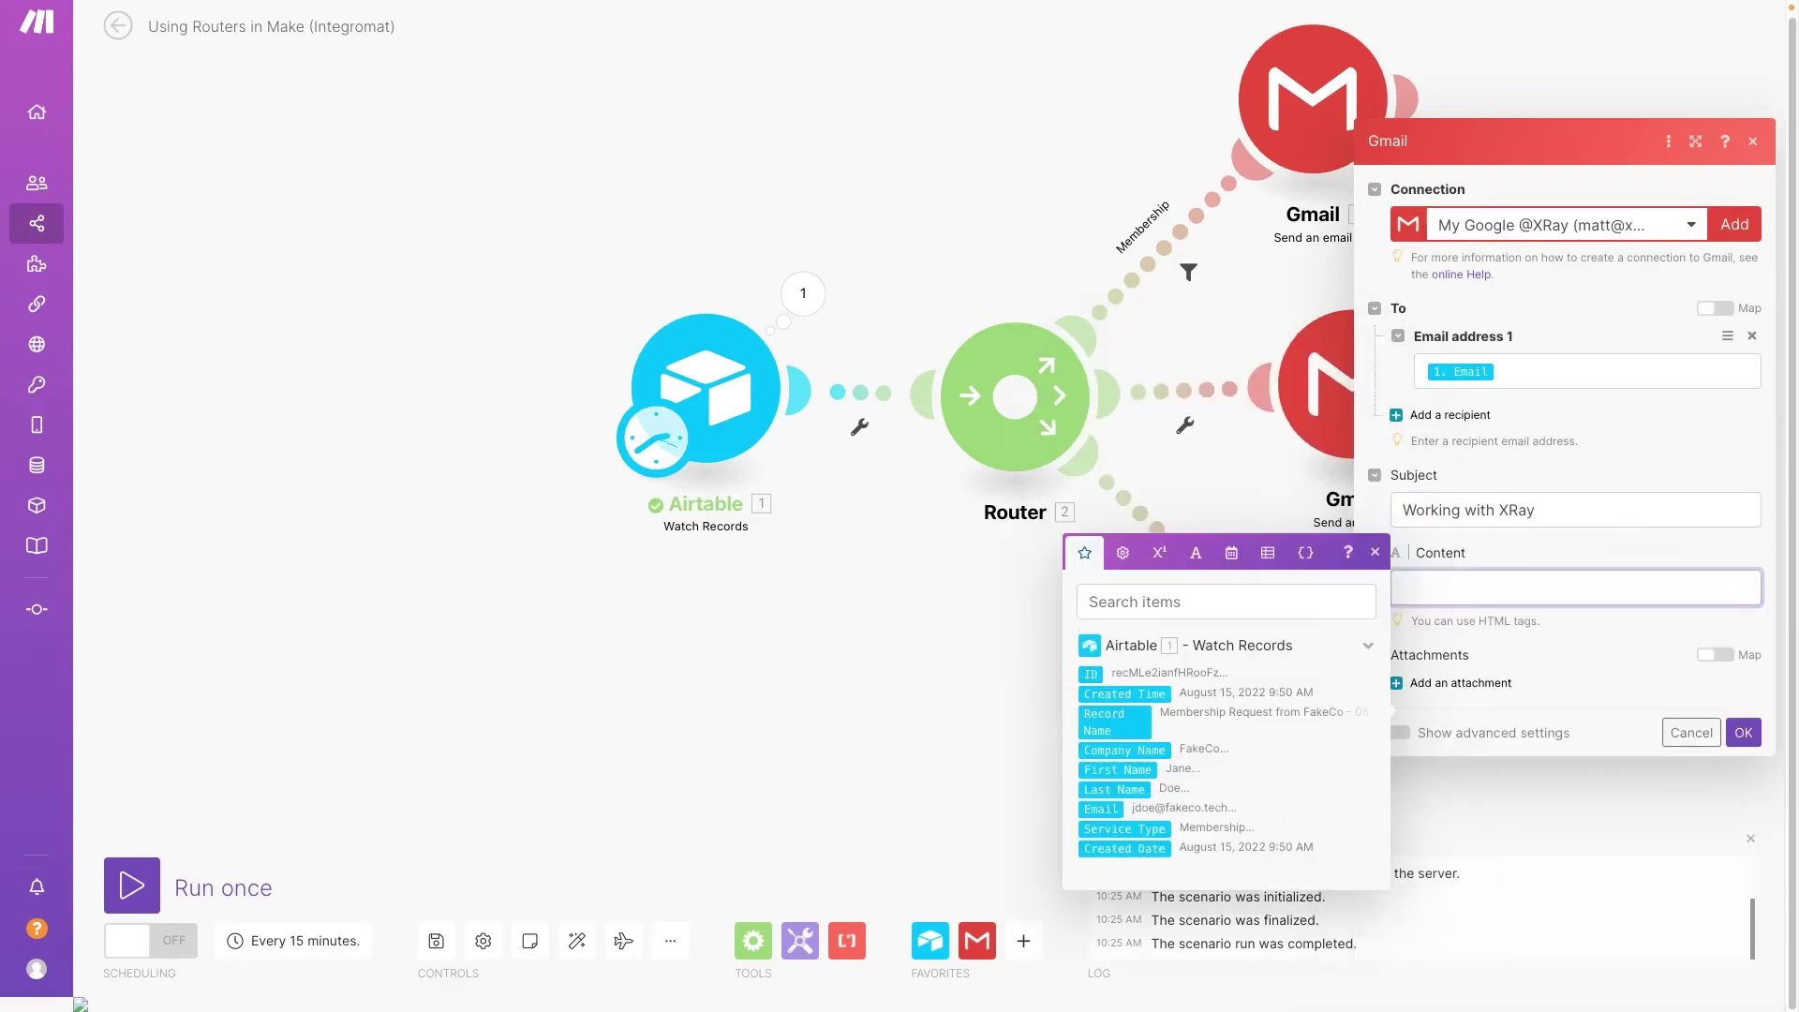
type("Thanks for reaching out to XRay! First, we'd like to schedule to a time to discuss how we might be able to help you.  Please schedule a time at the link below. We look forward to speaking with you soon!")
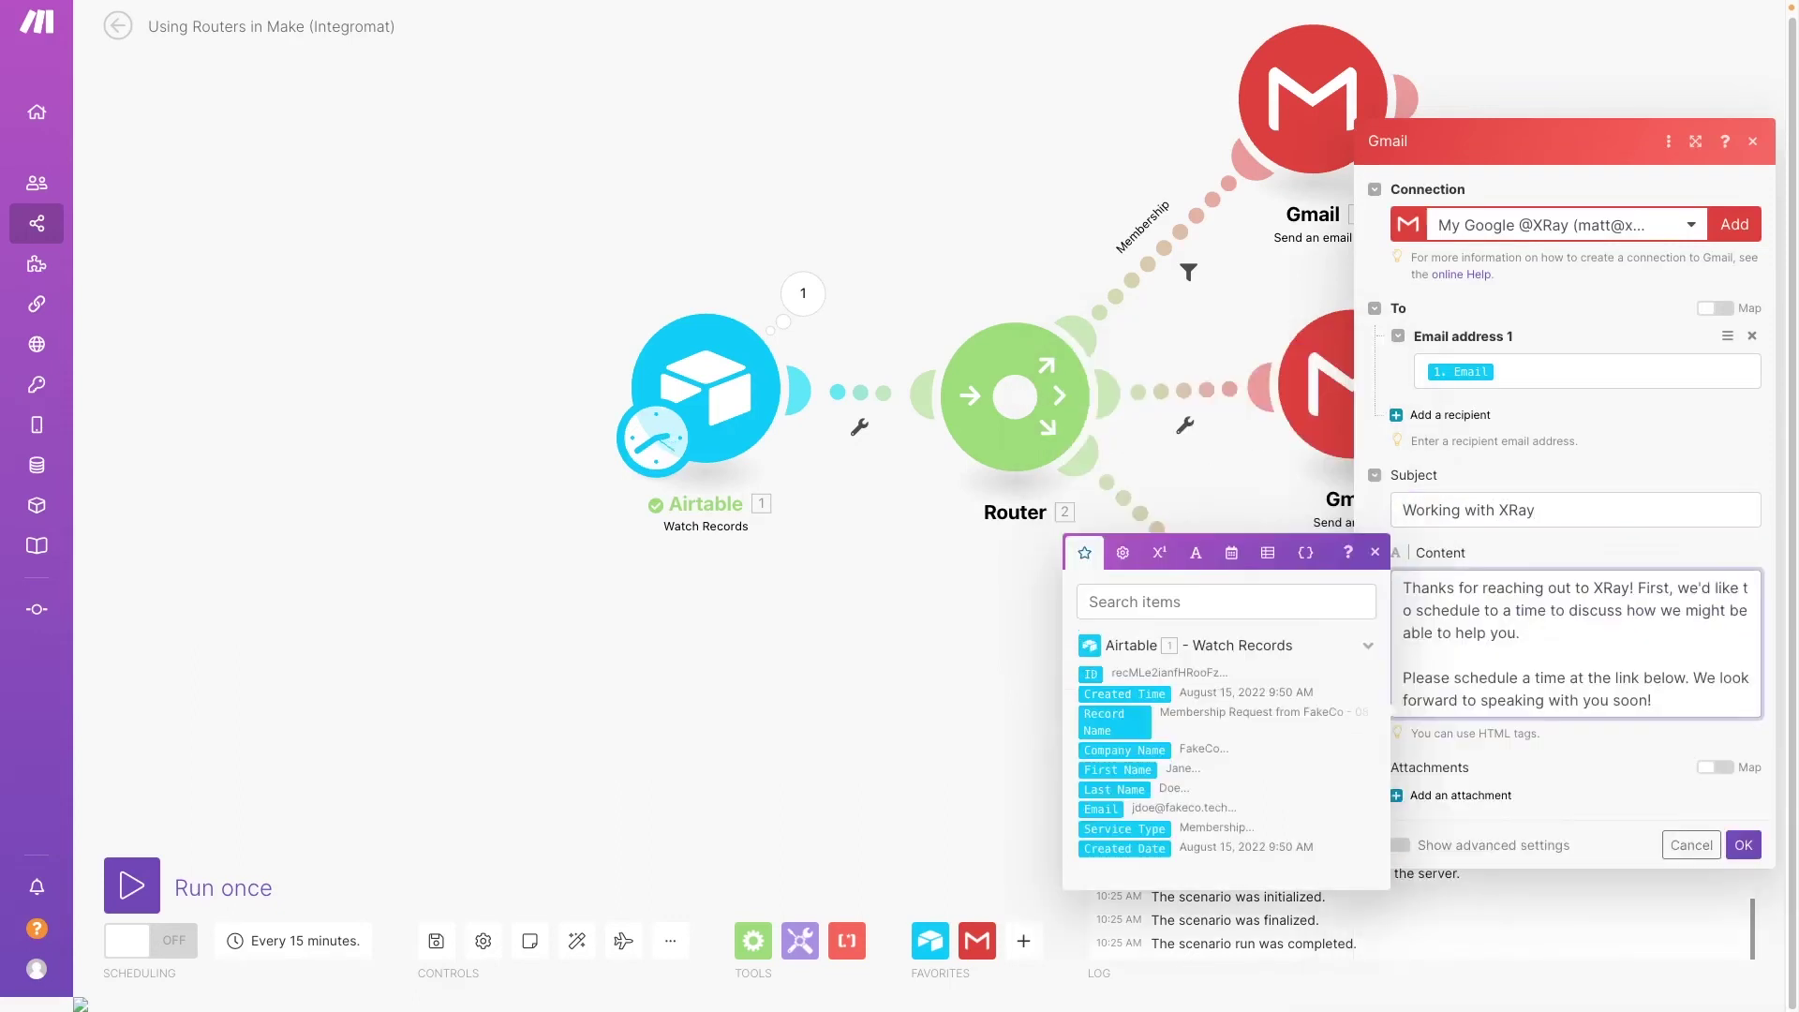
left_click(1743, 844)
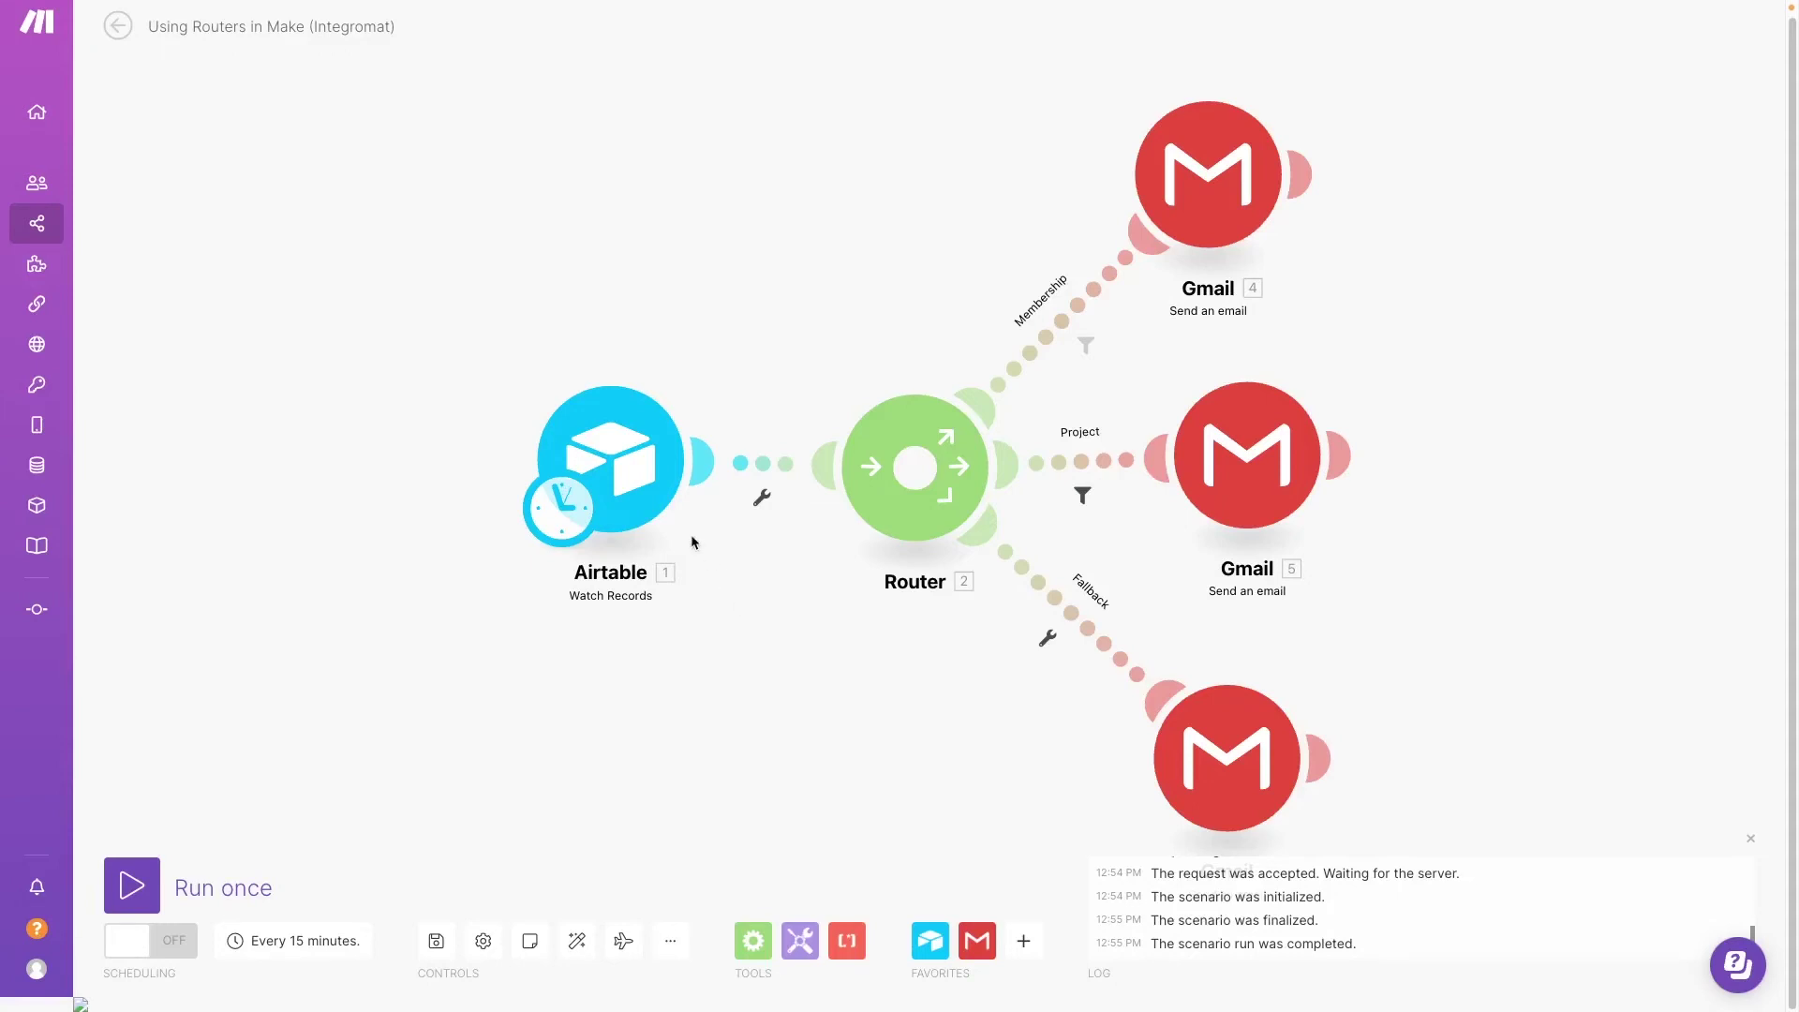
Set the Airtable trigger to start from the FakeCo membership request record
right_click(647, 471)
left_click(726, 558)
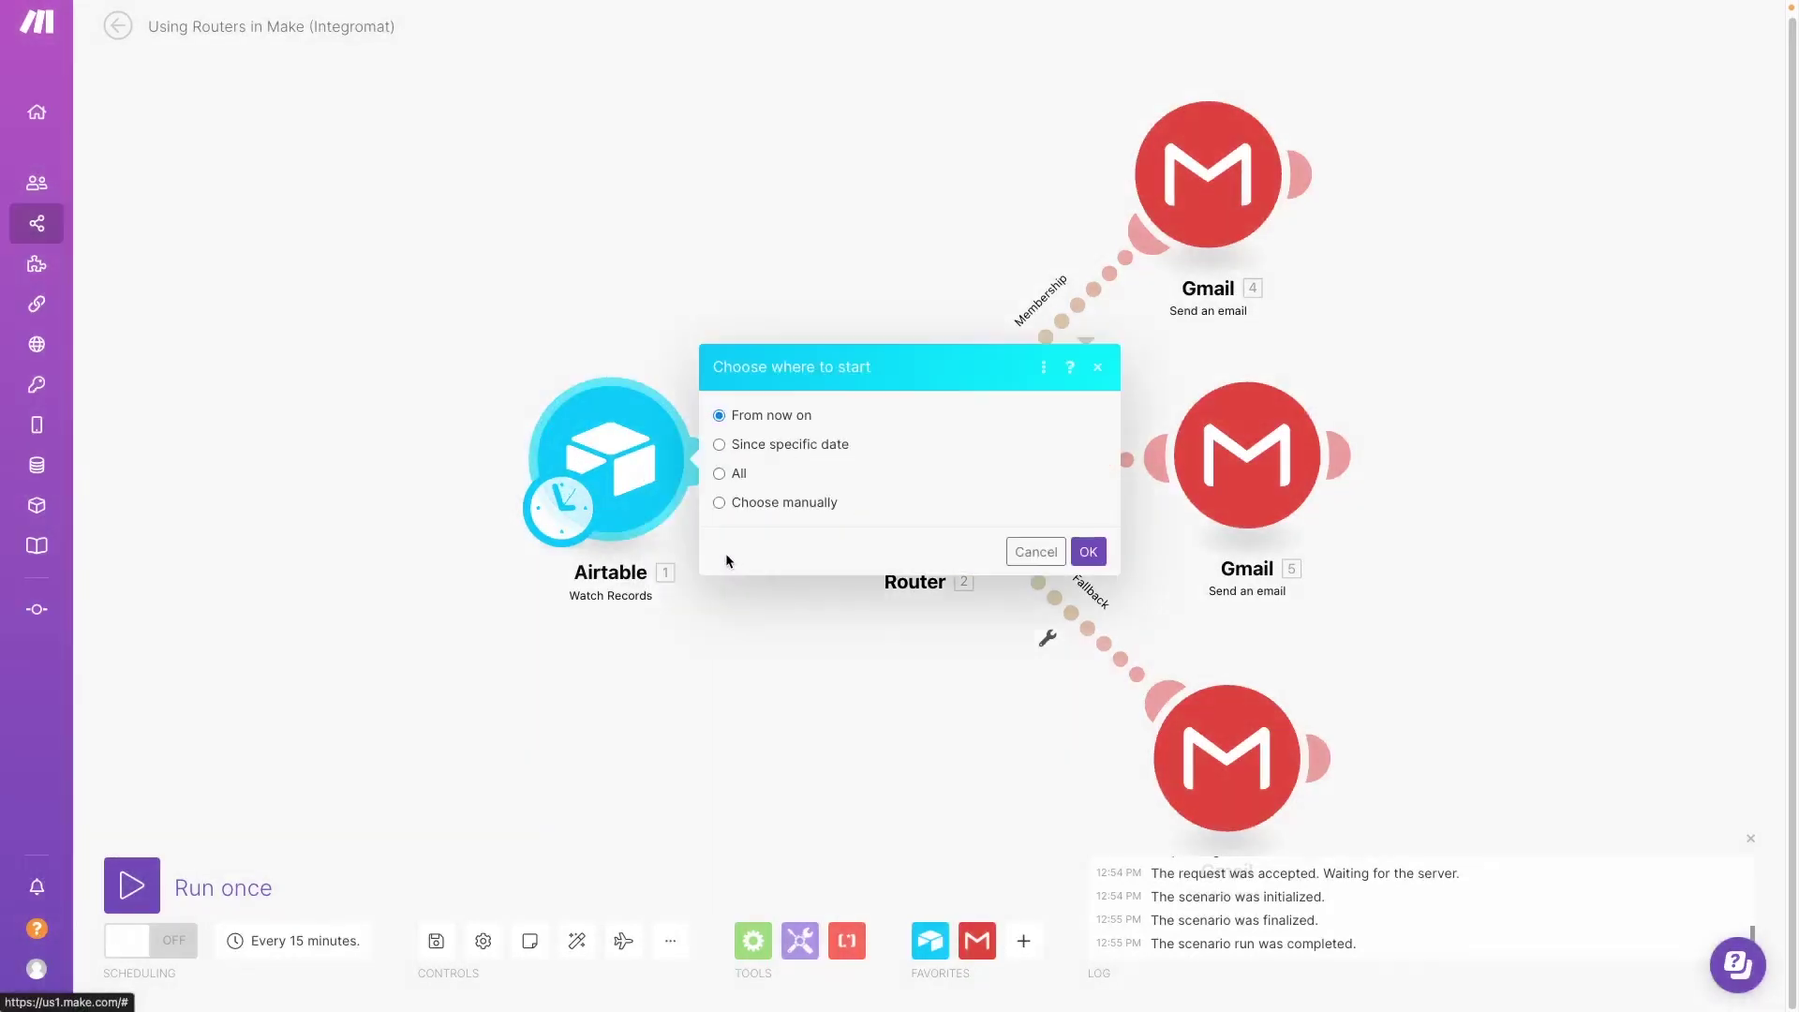
left_click(774, 505)
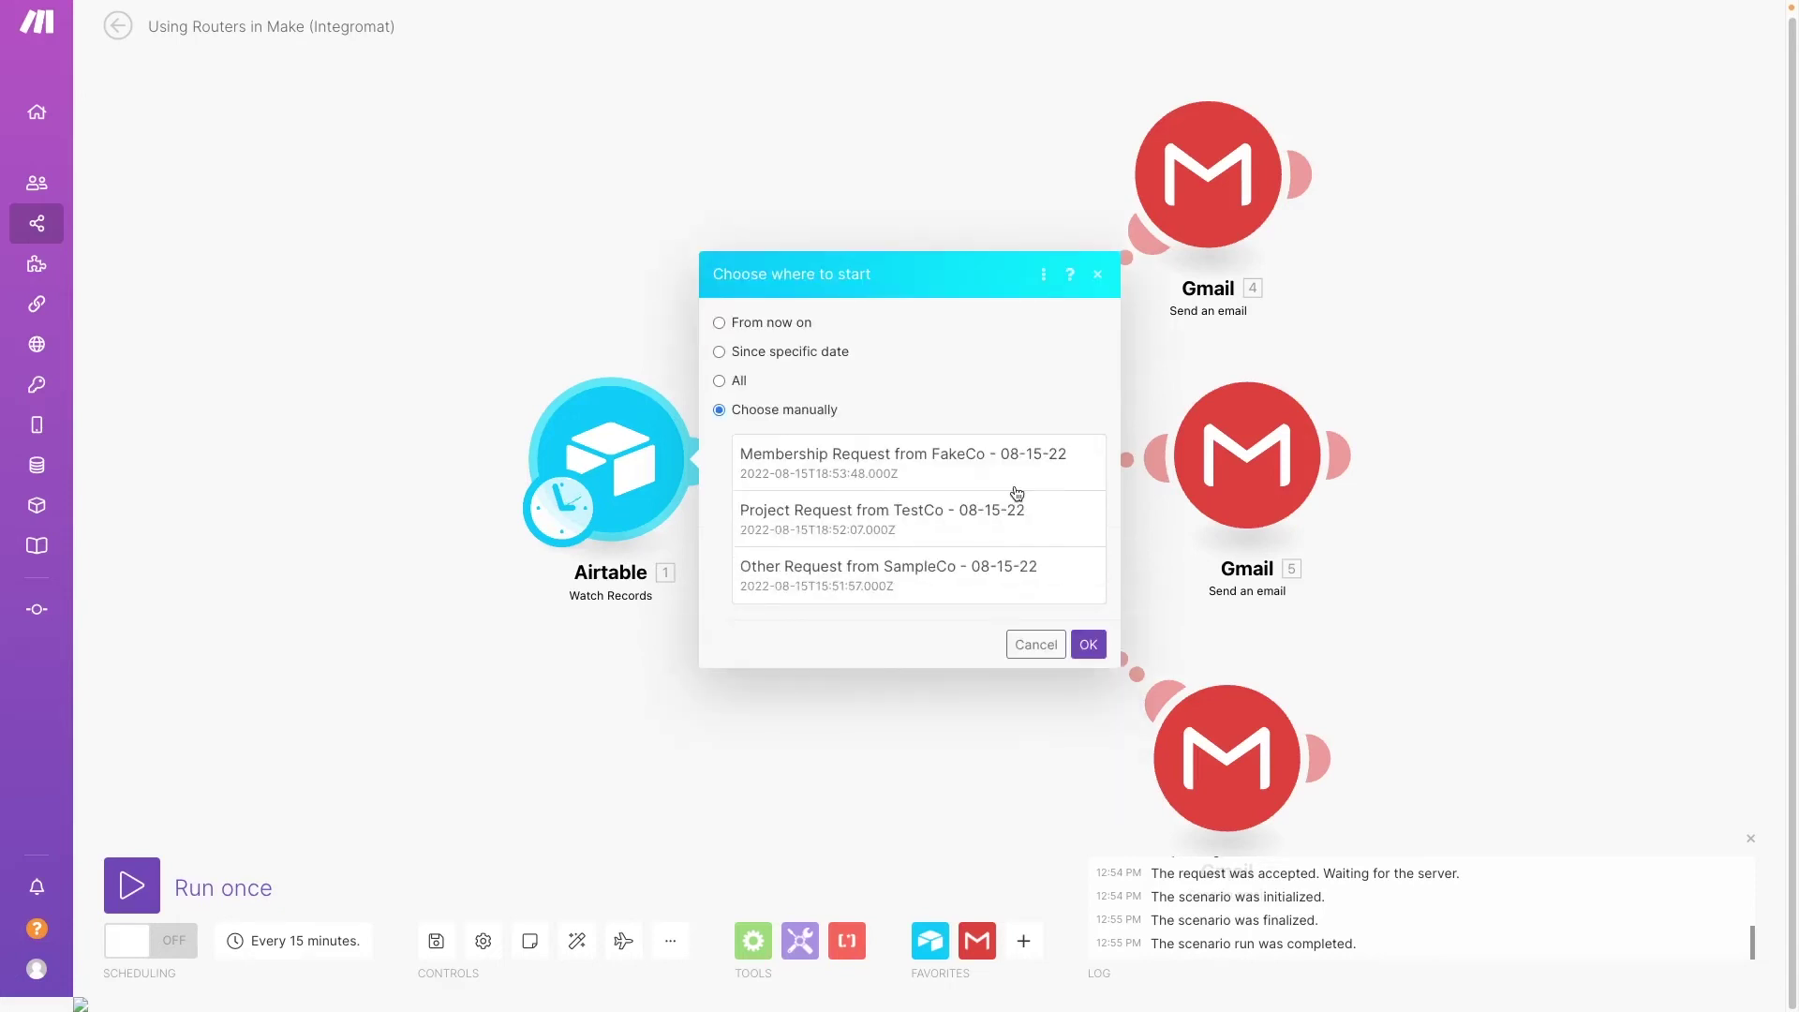
left_click(975, 477)
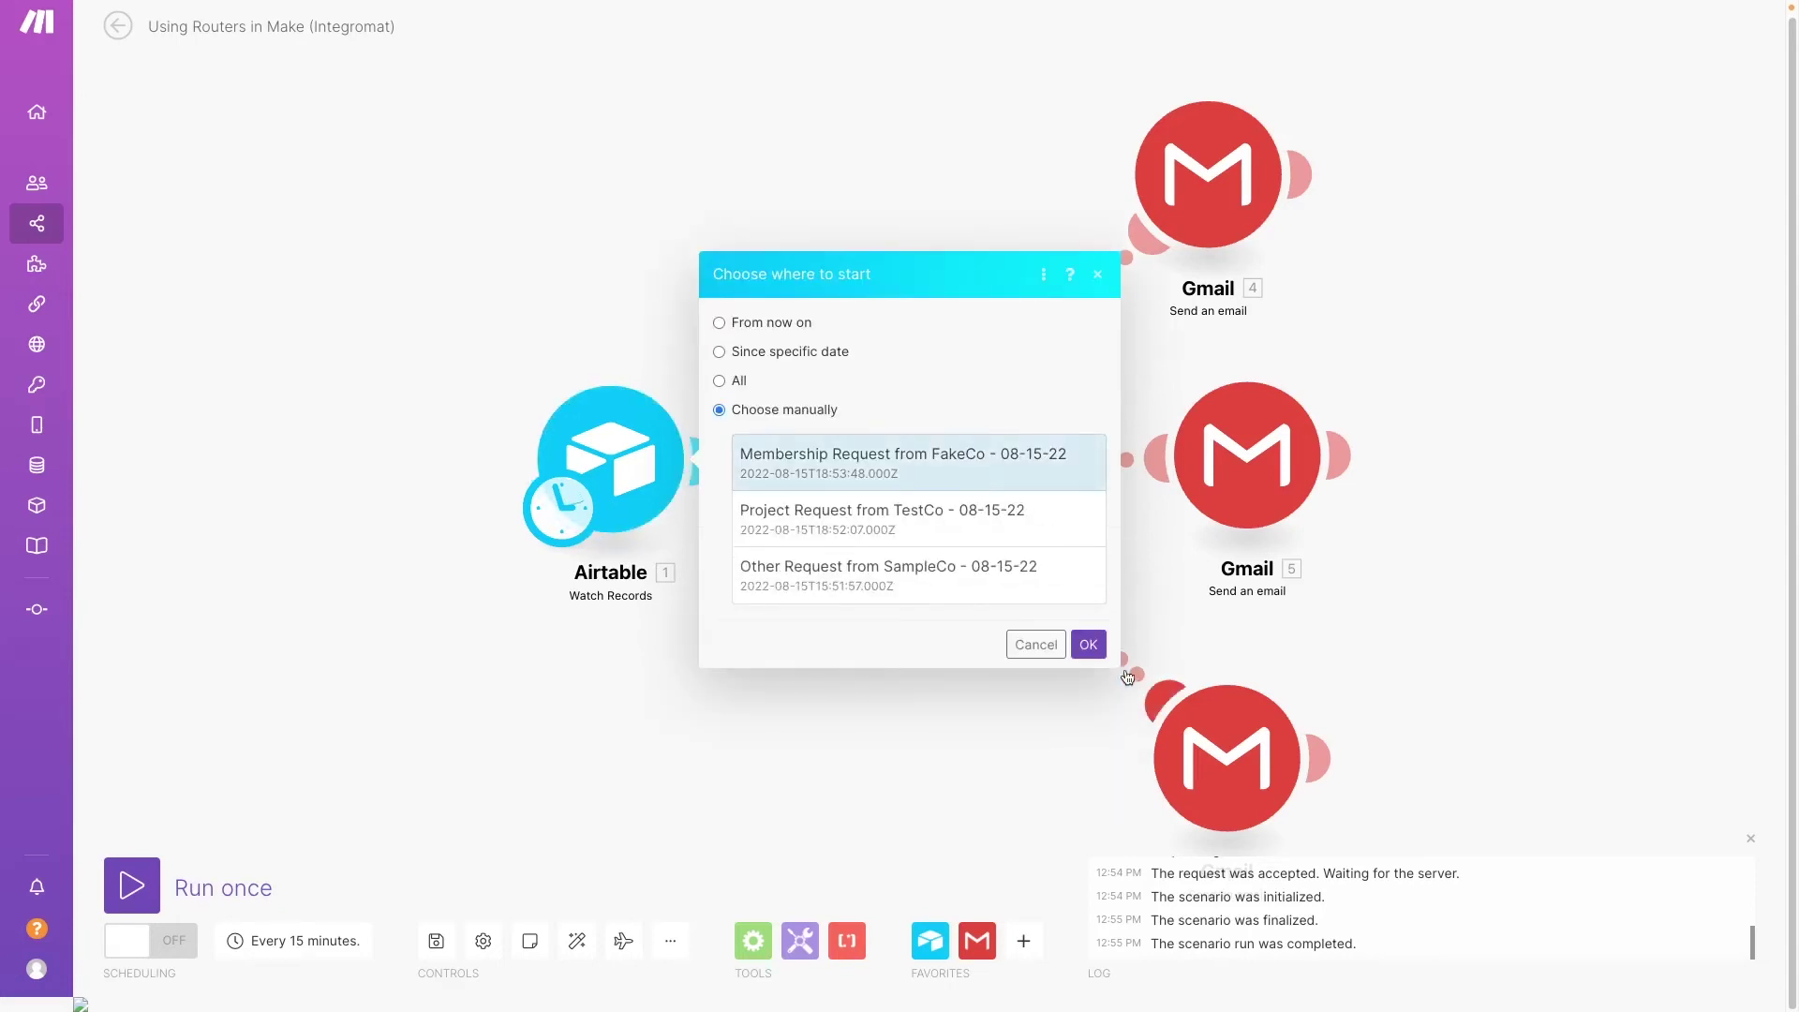
left_click(1088, 645)
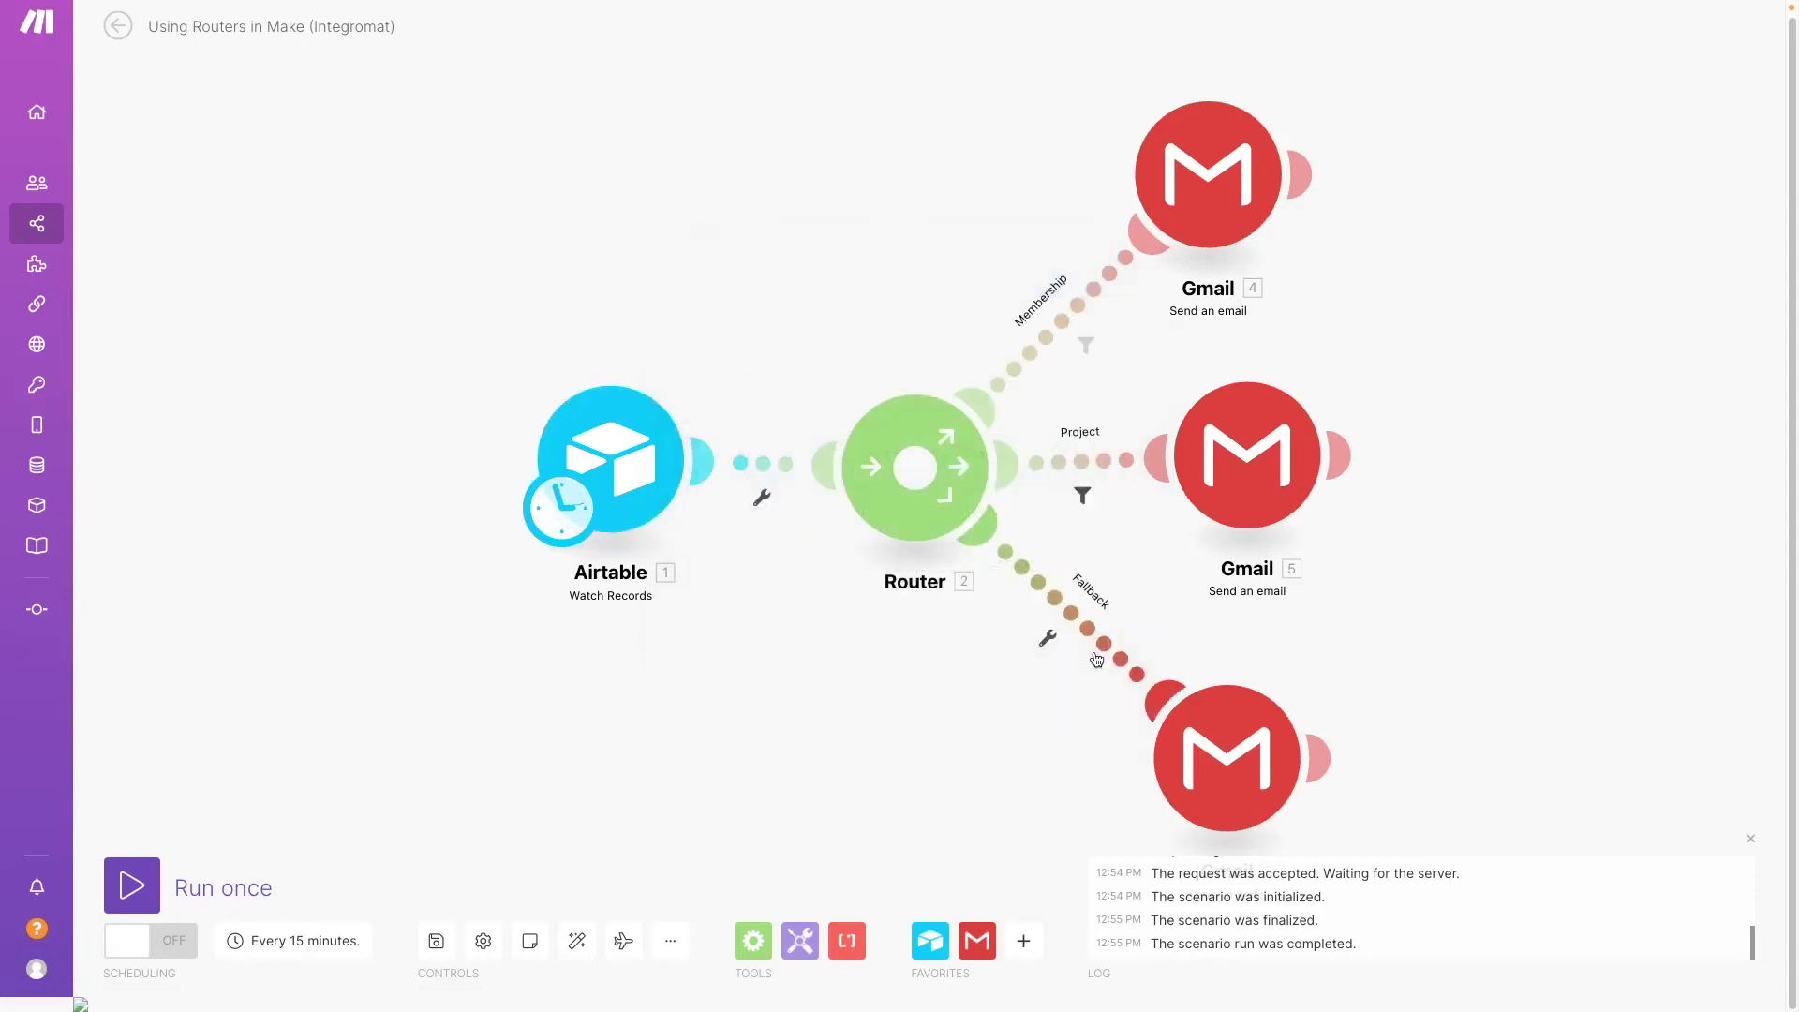
Run the scenario once and review the Membership email's output
left_click(176, 874)
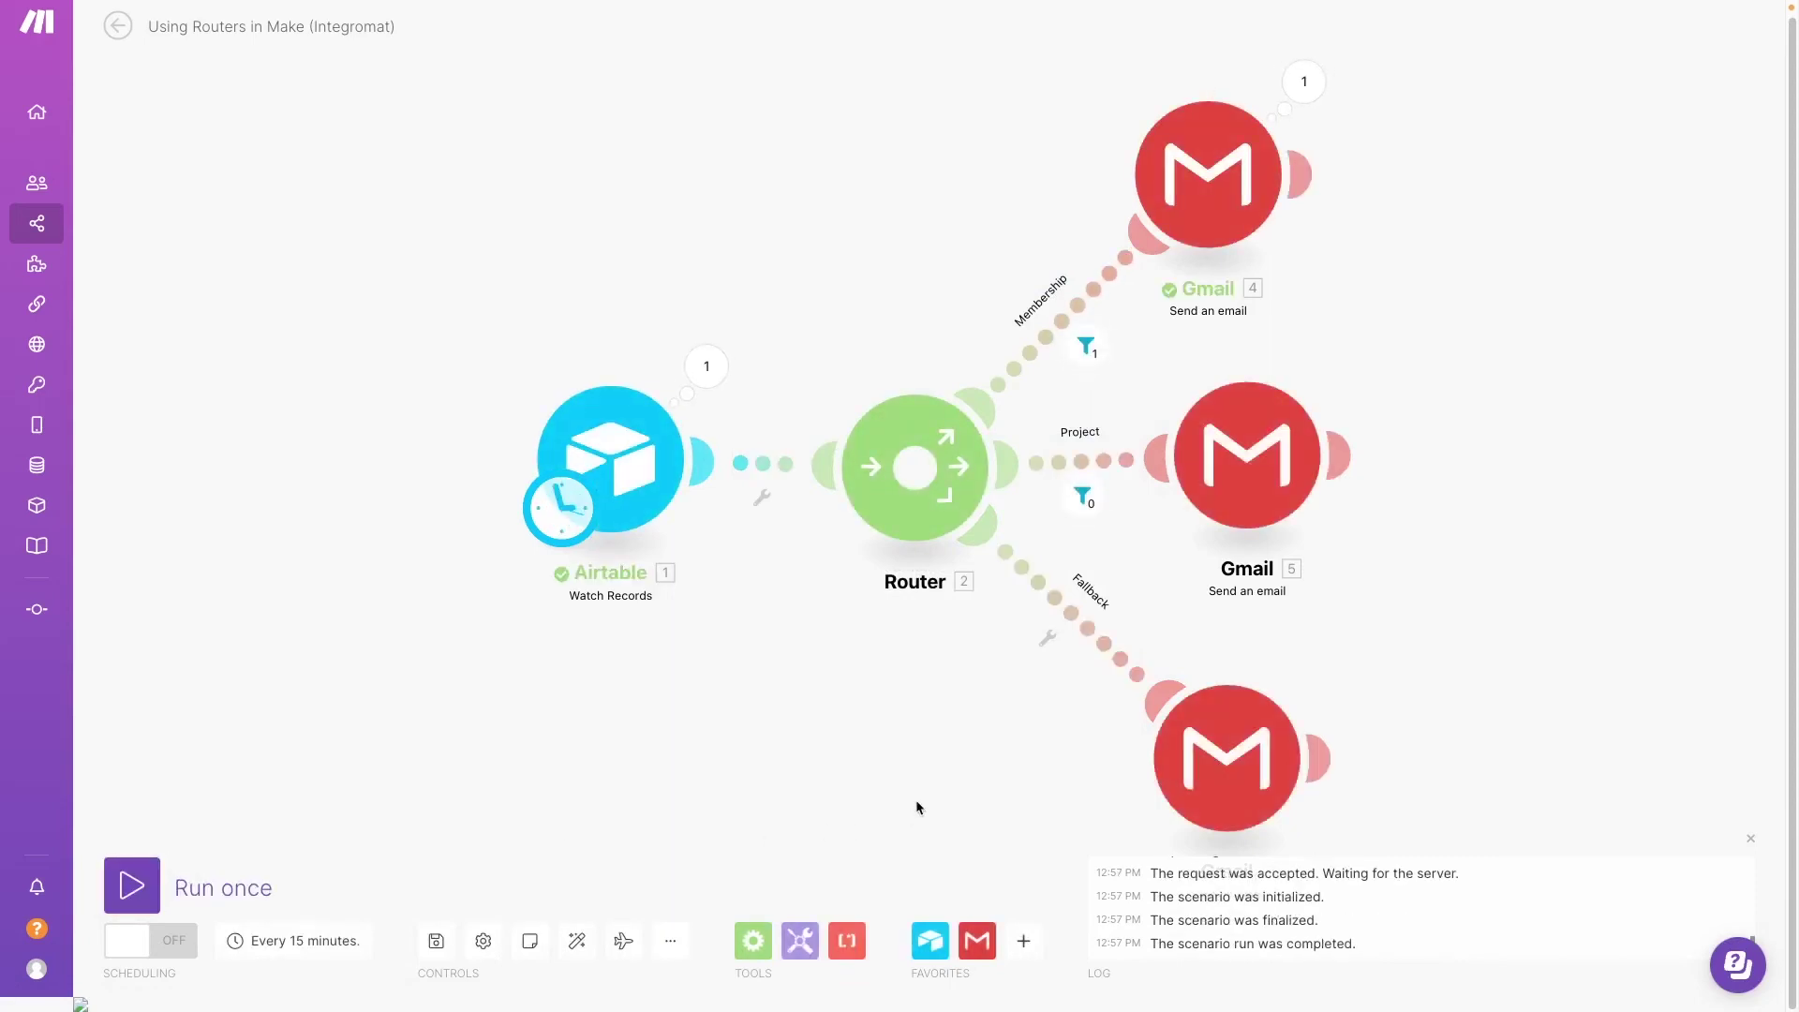
left_click(1303, 81)
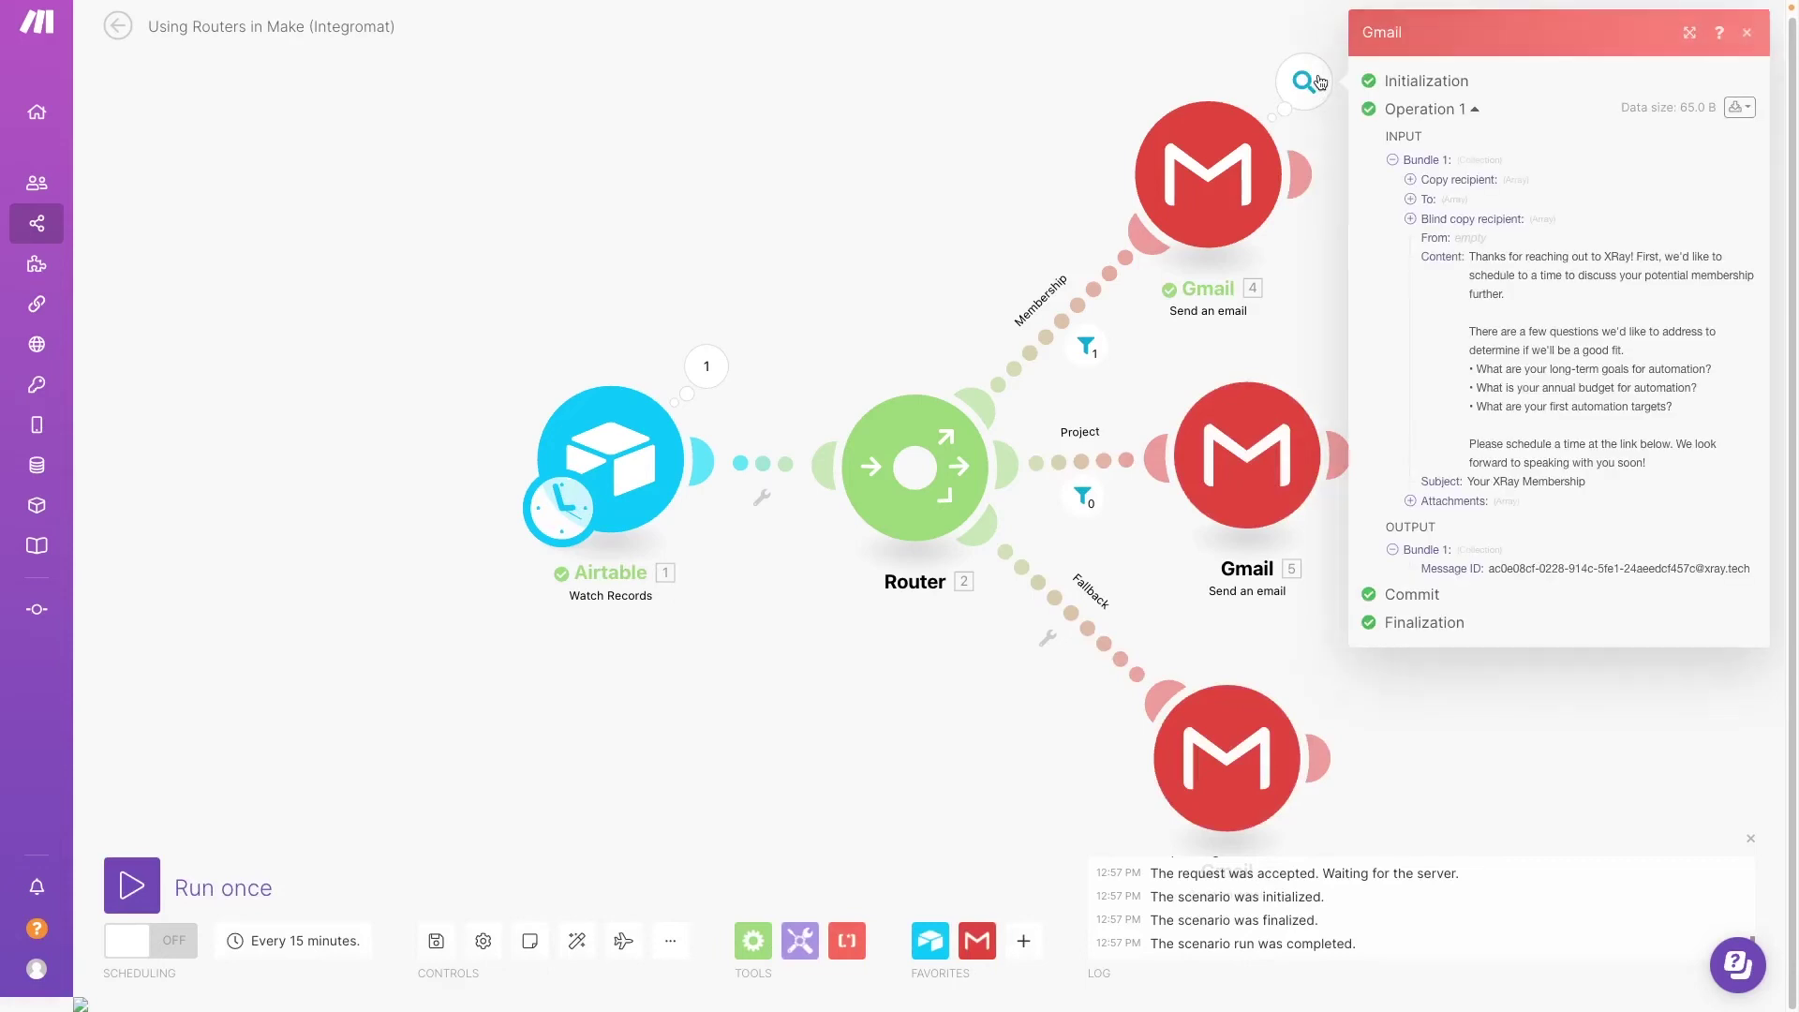
left_click(1199, 42)
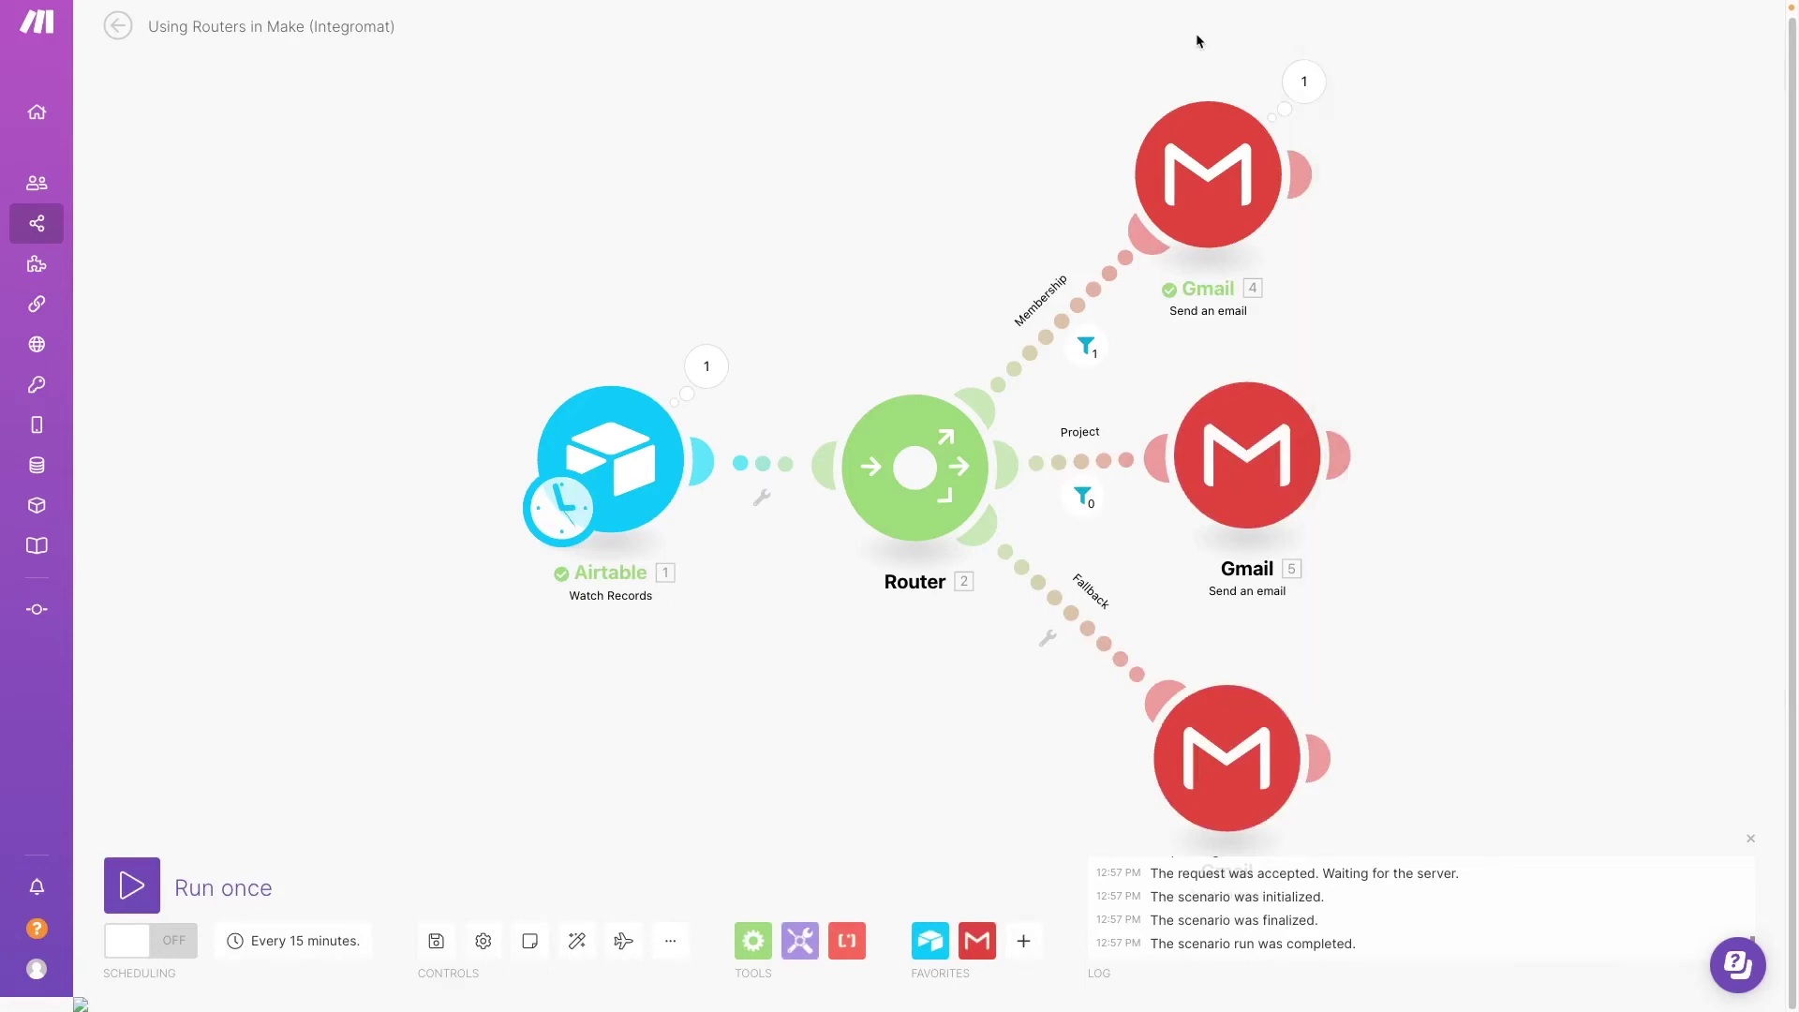
Set the Airtable trigger to start from the TestCo project request record
right_click(630, 518)
left_click(684, 594)
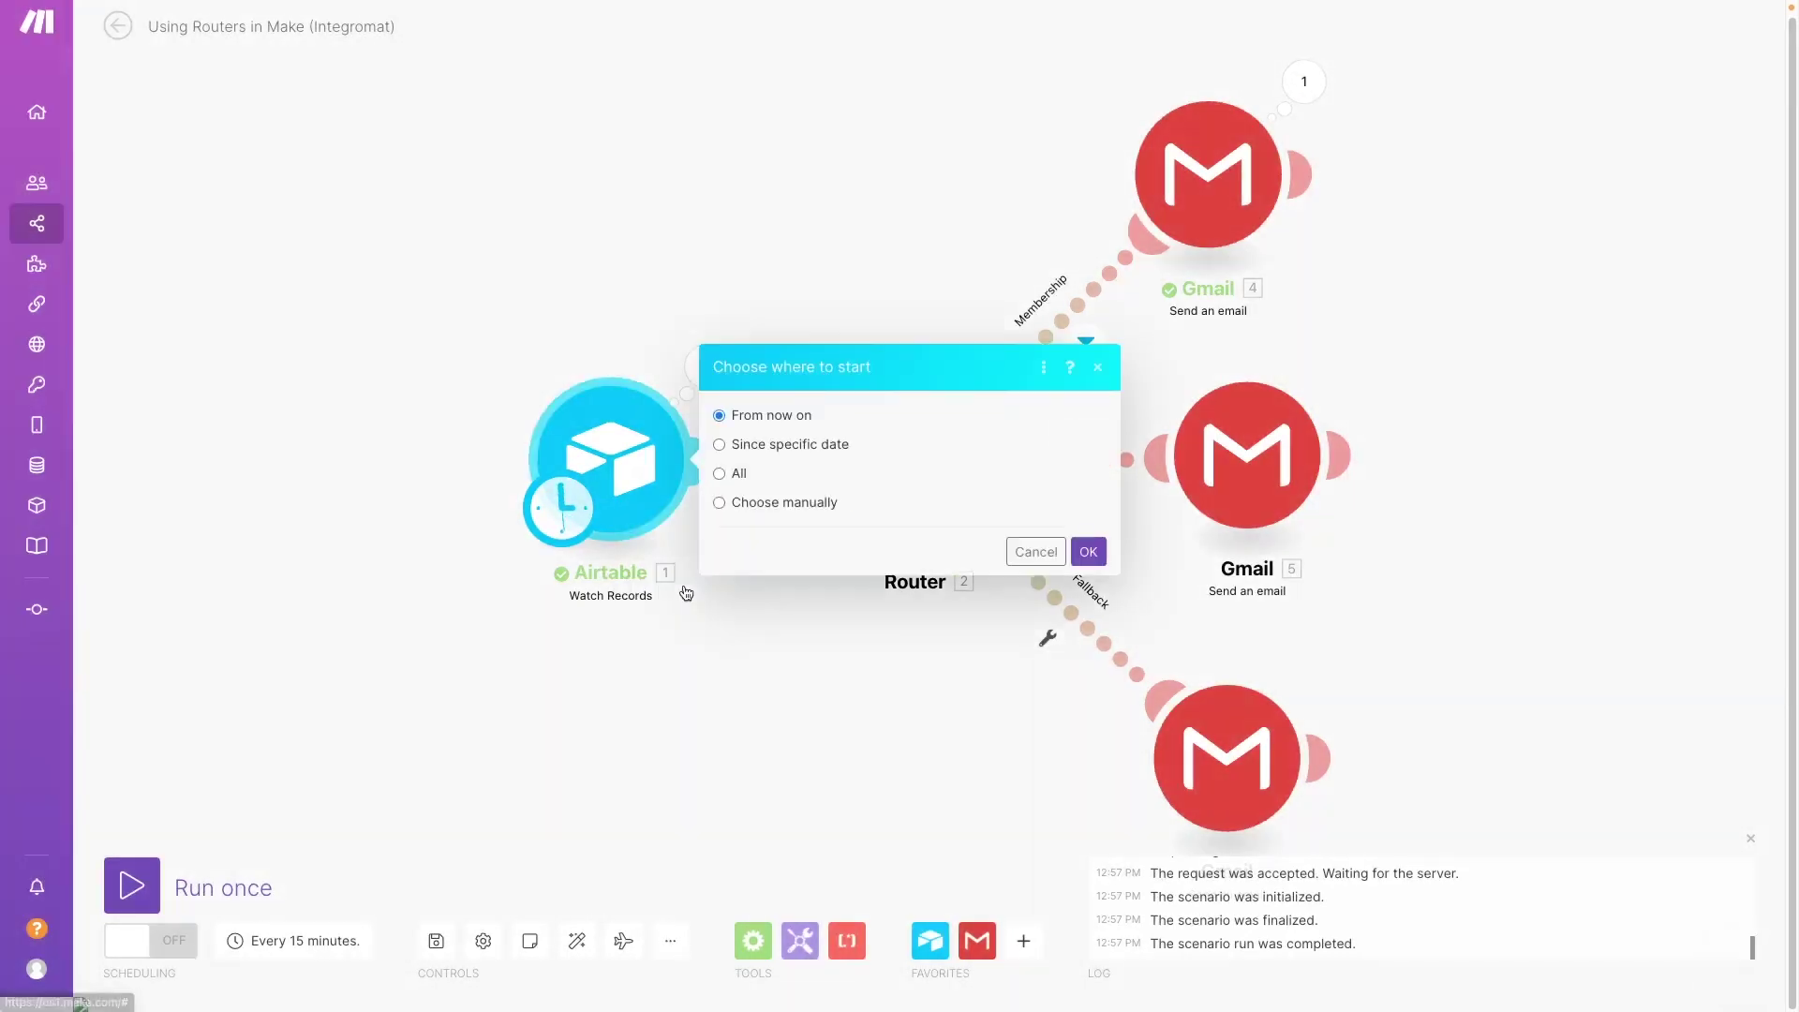
left_click(738, 504)
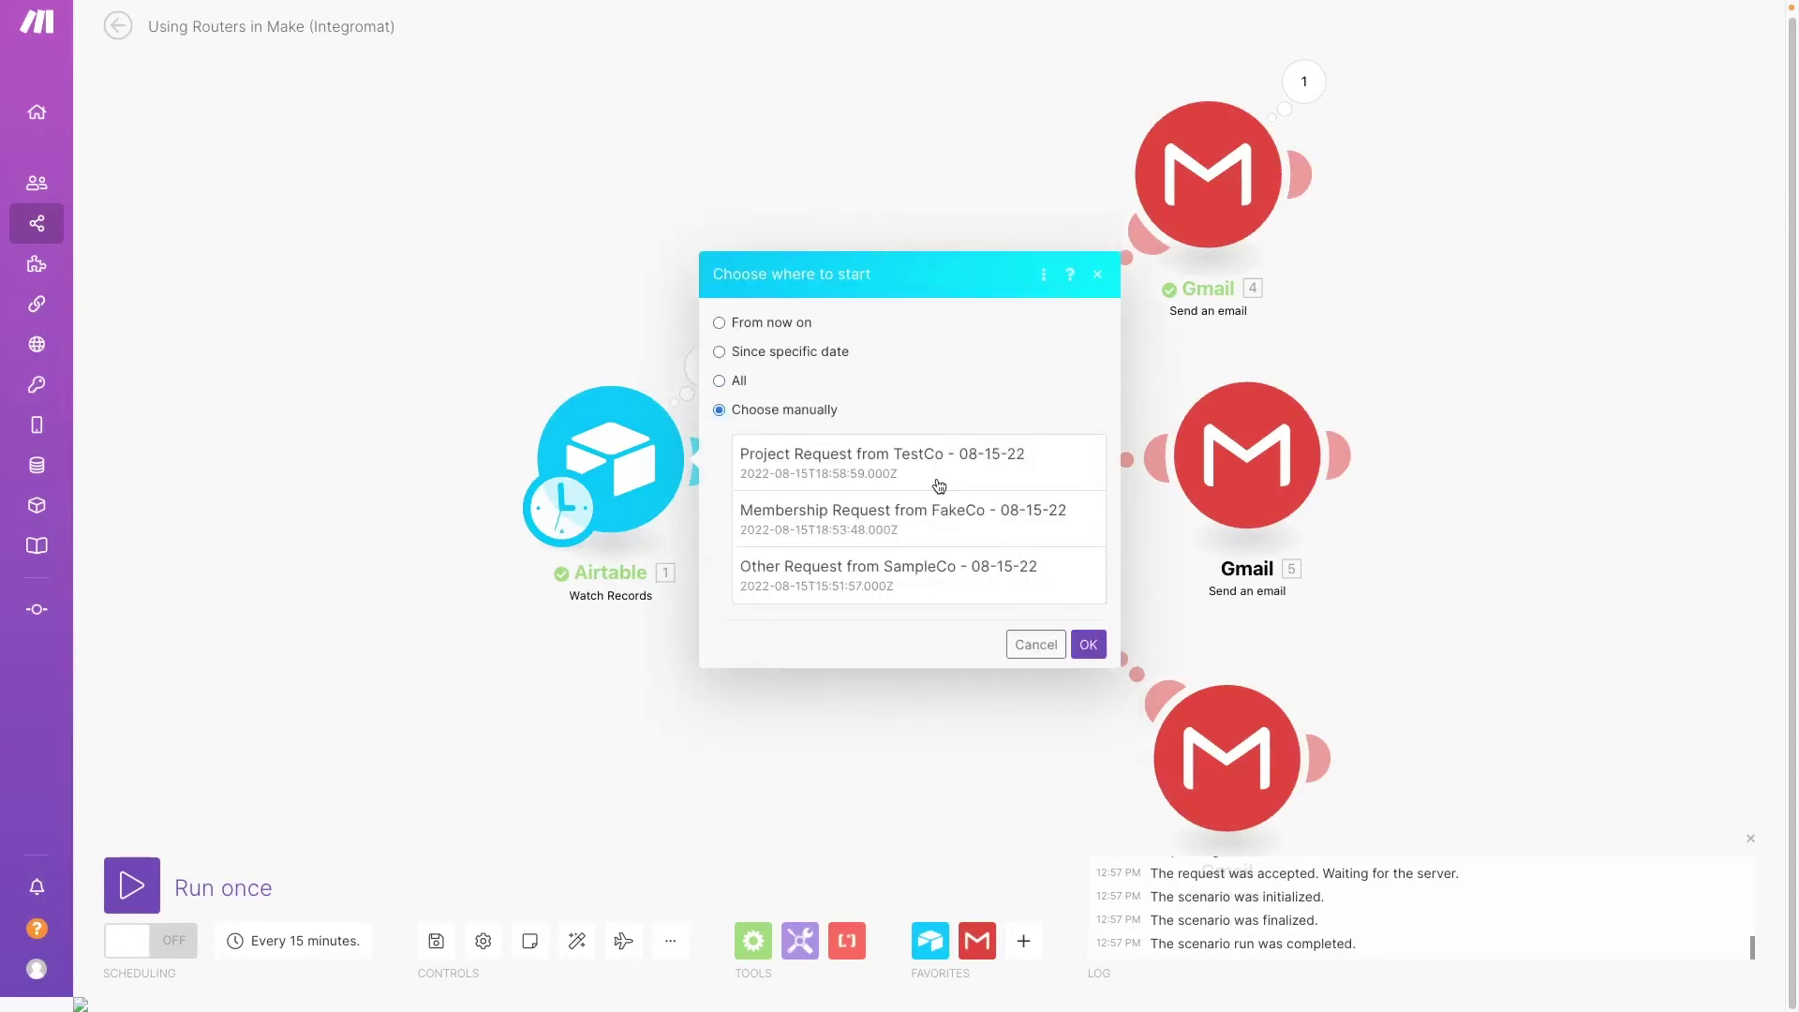
left_click(919, 480)
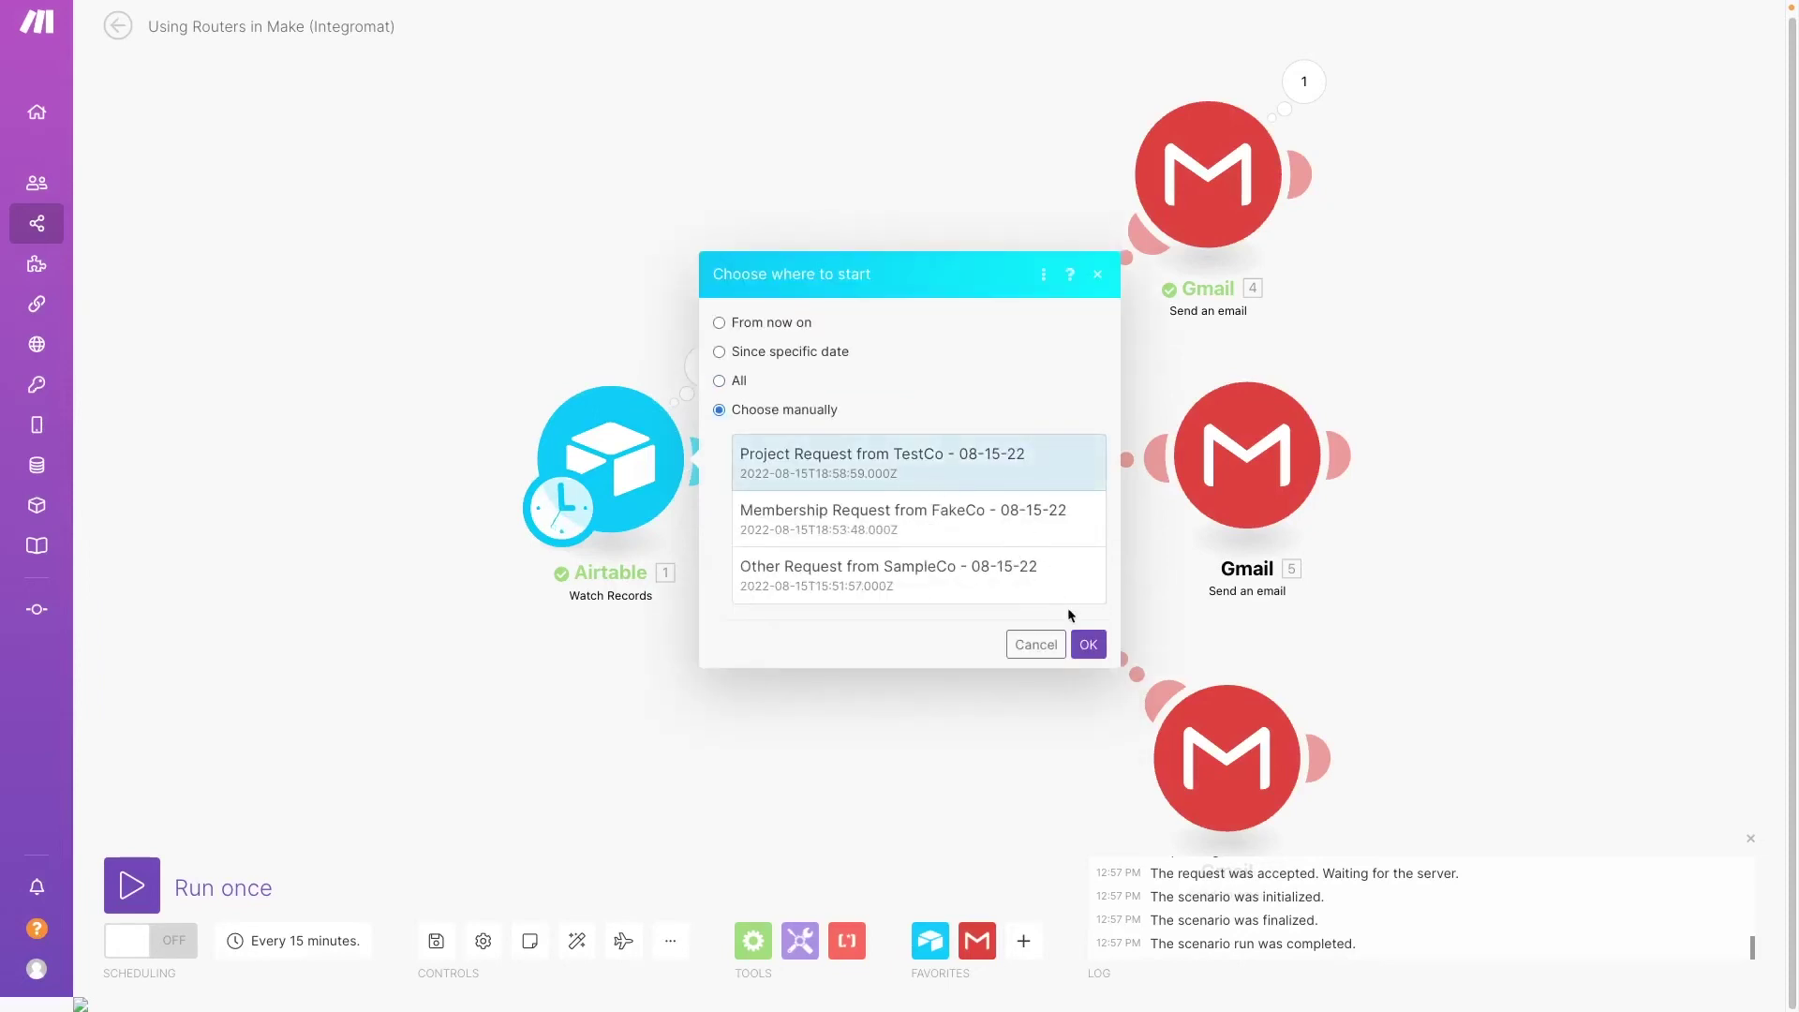
left_click(1087, 645)
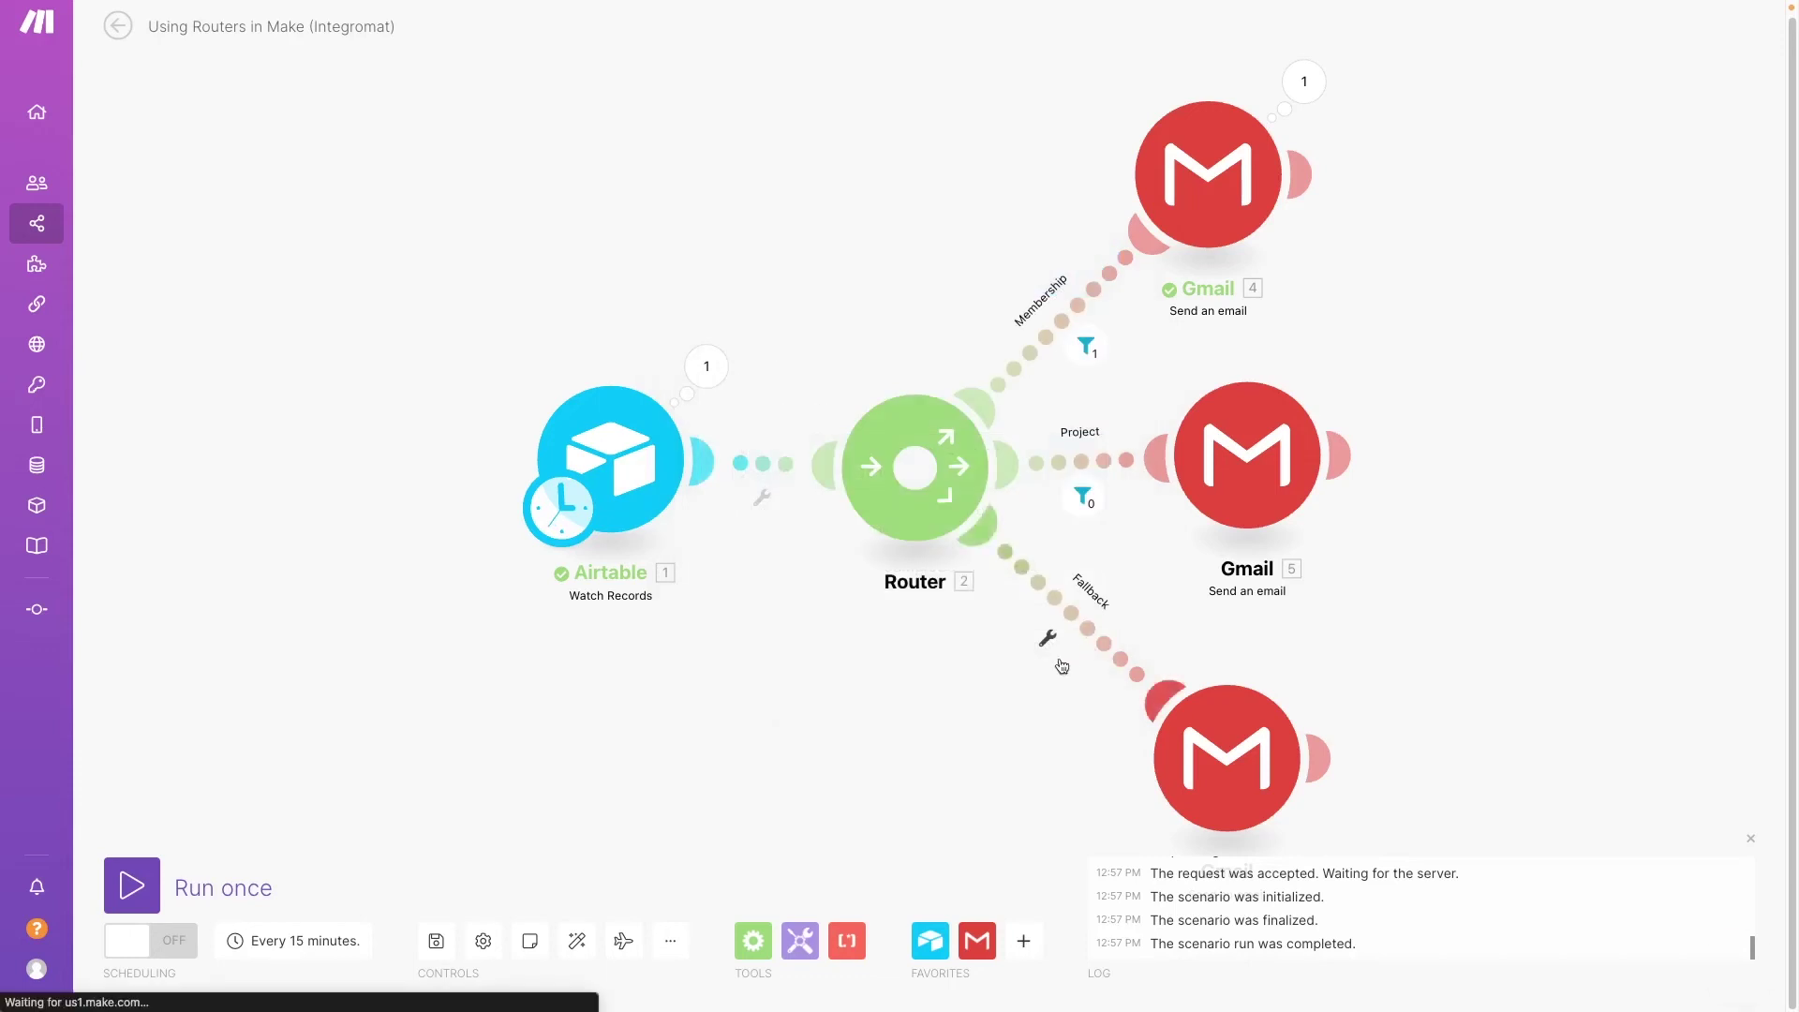
Run the scenario once and review the Project email's output
left_click(132, 886)
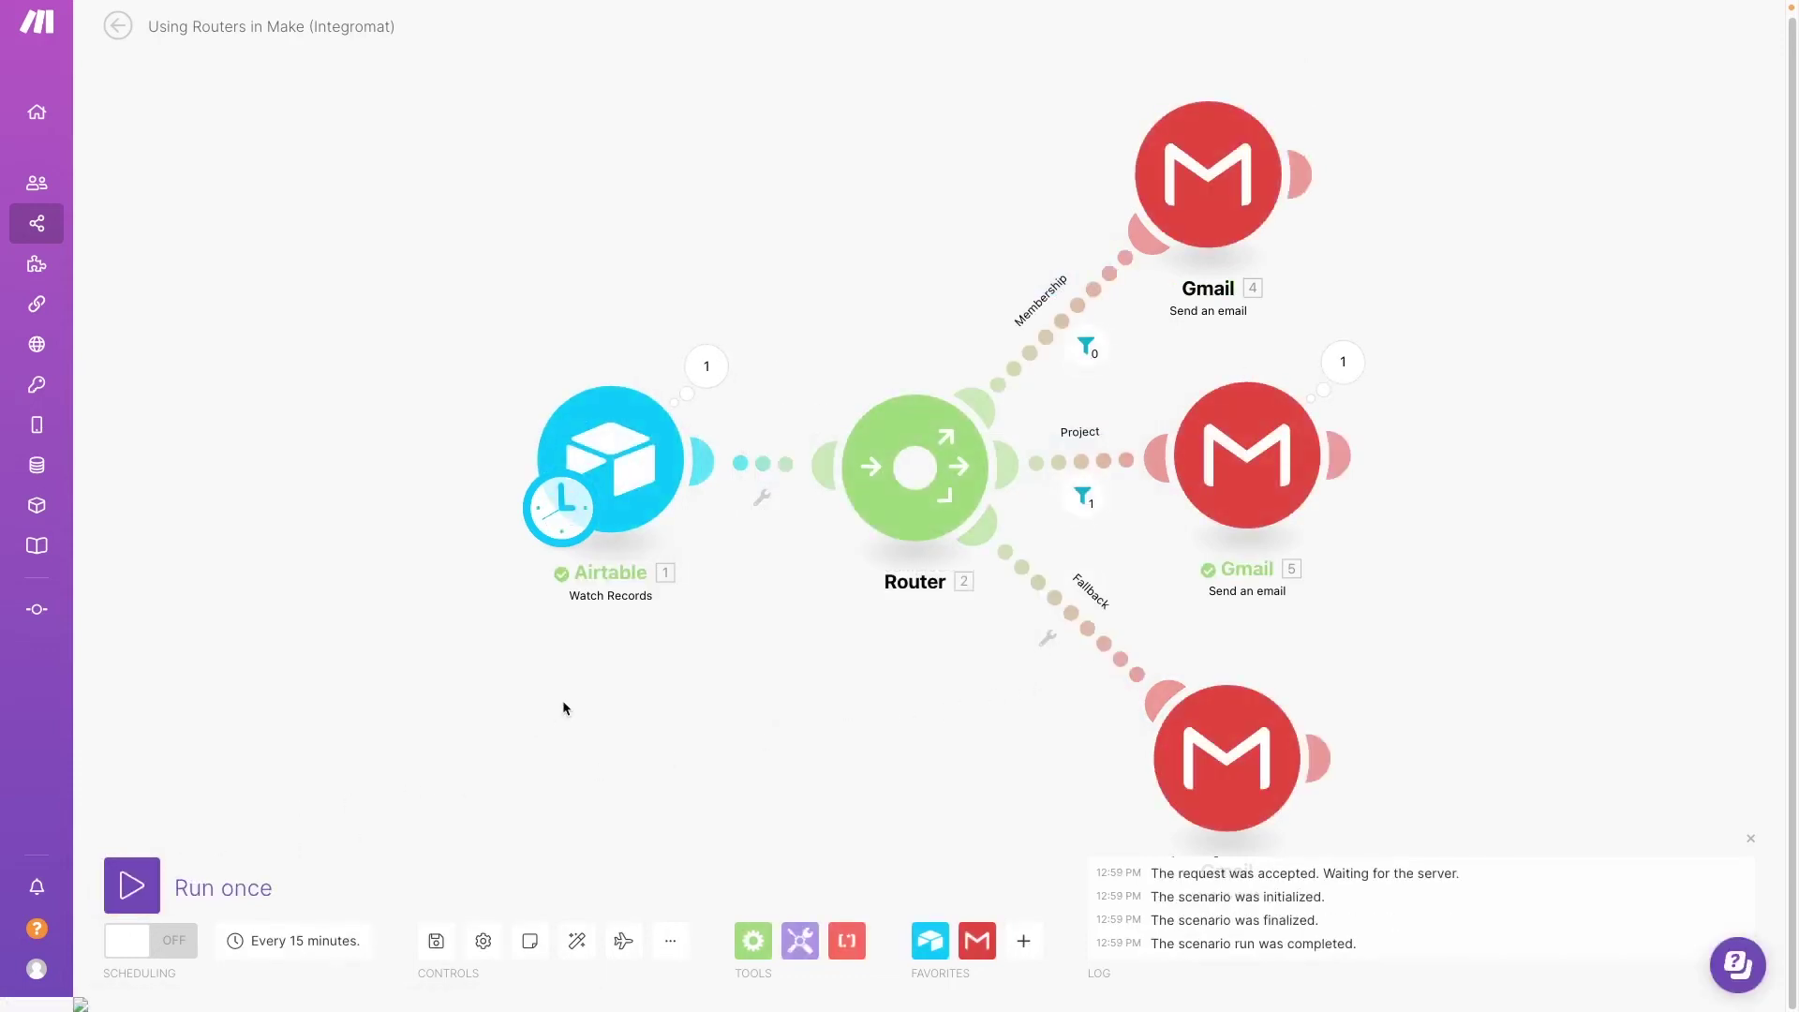
left_click(1343, 362)
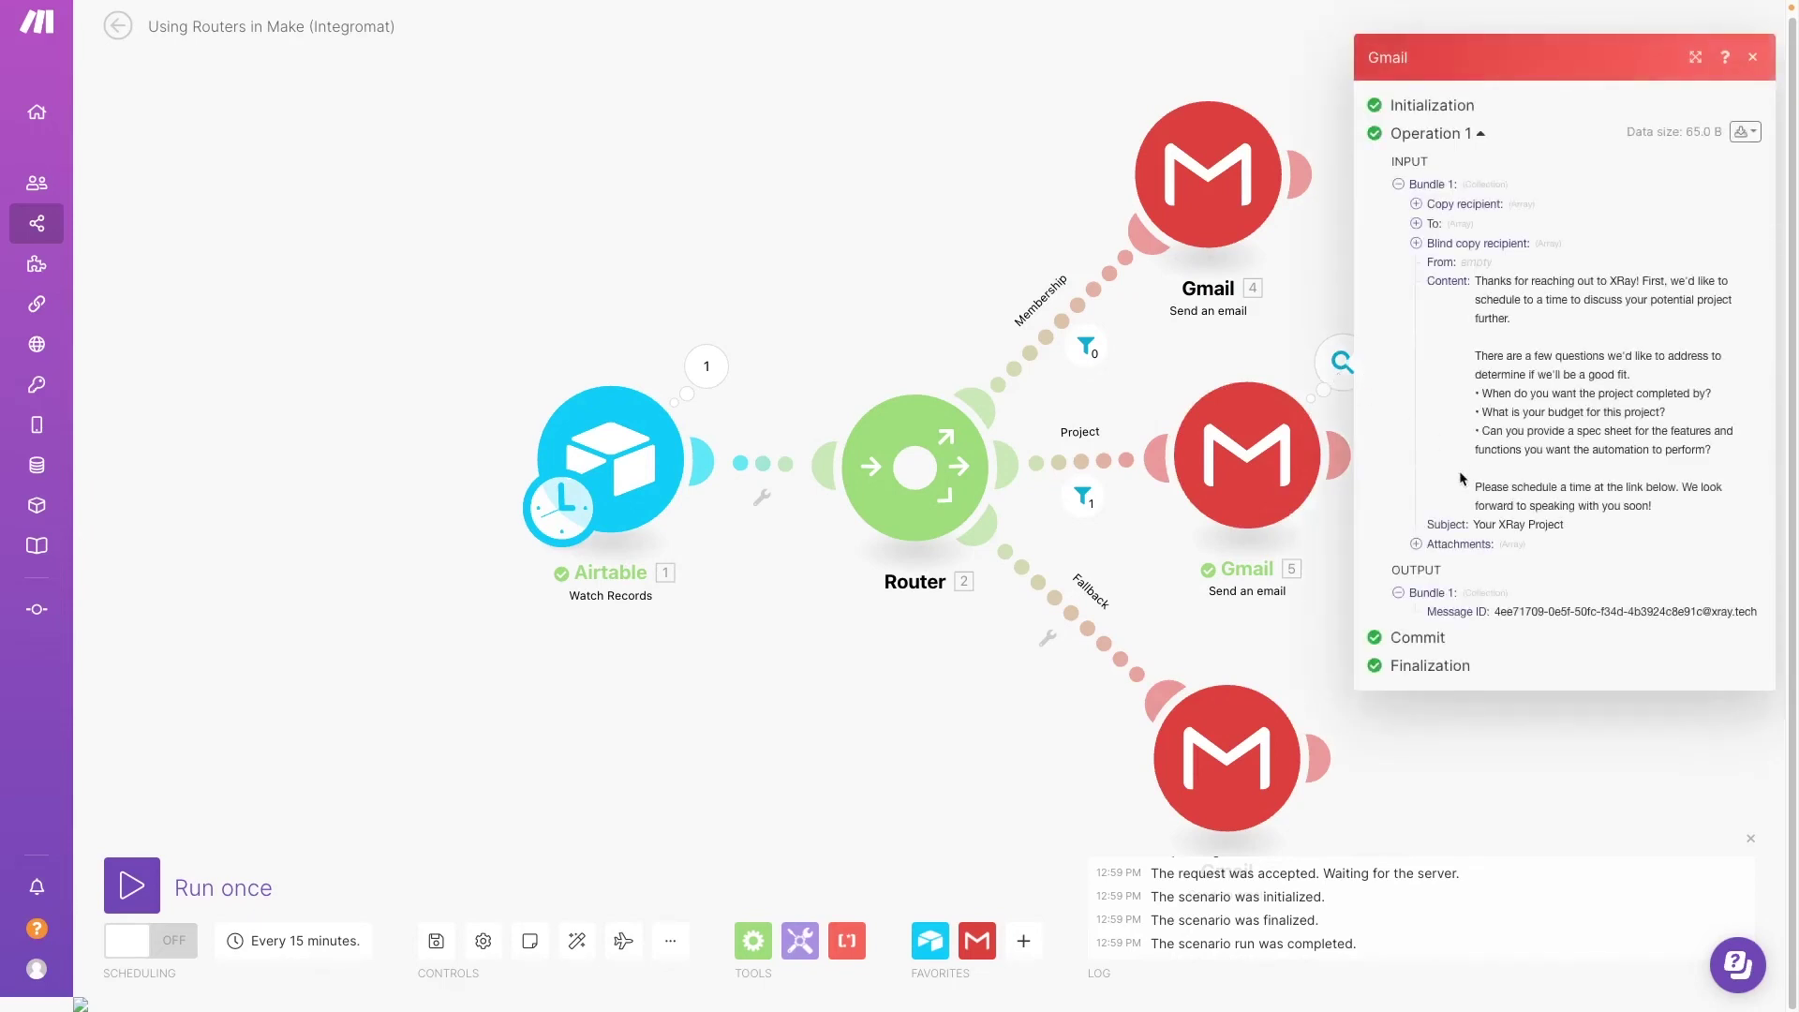
left_click(1453, 717)
Run the scenario from the SampleCo Other request and check the Fallback email's output
right_click(670, 525)
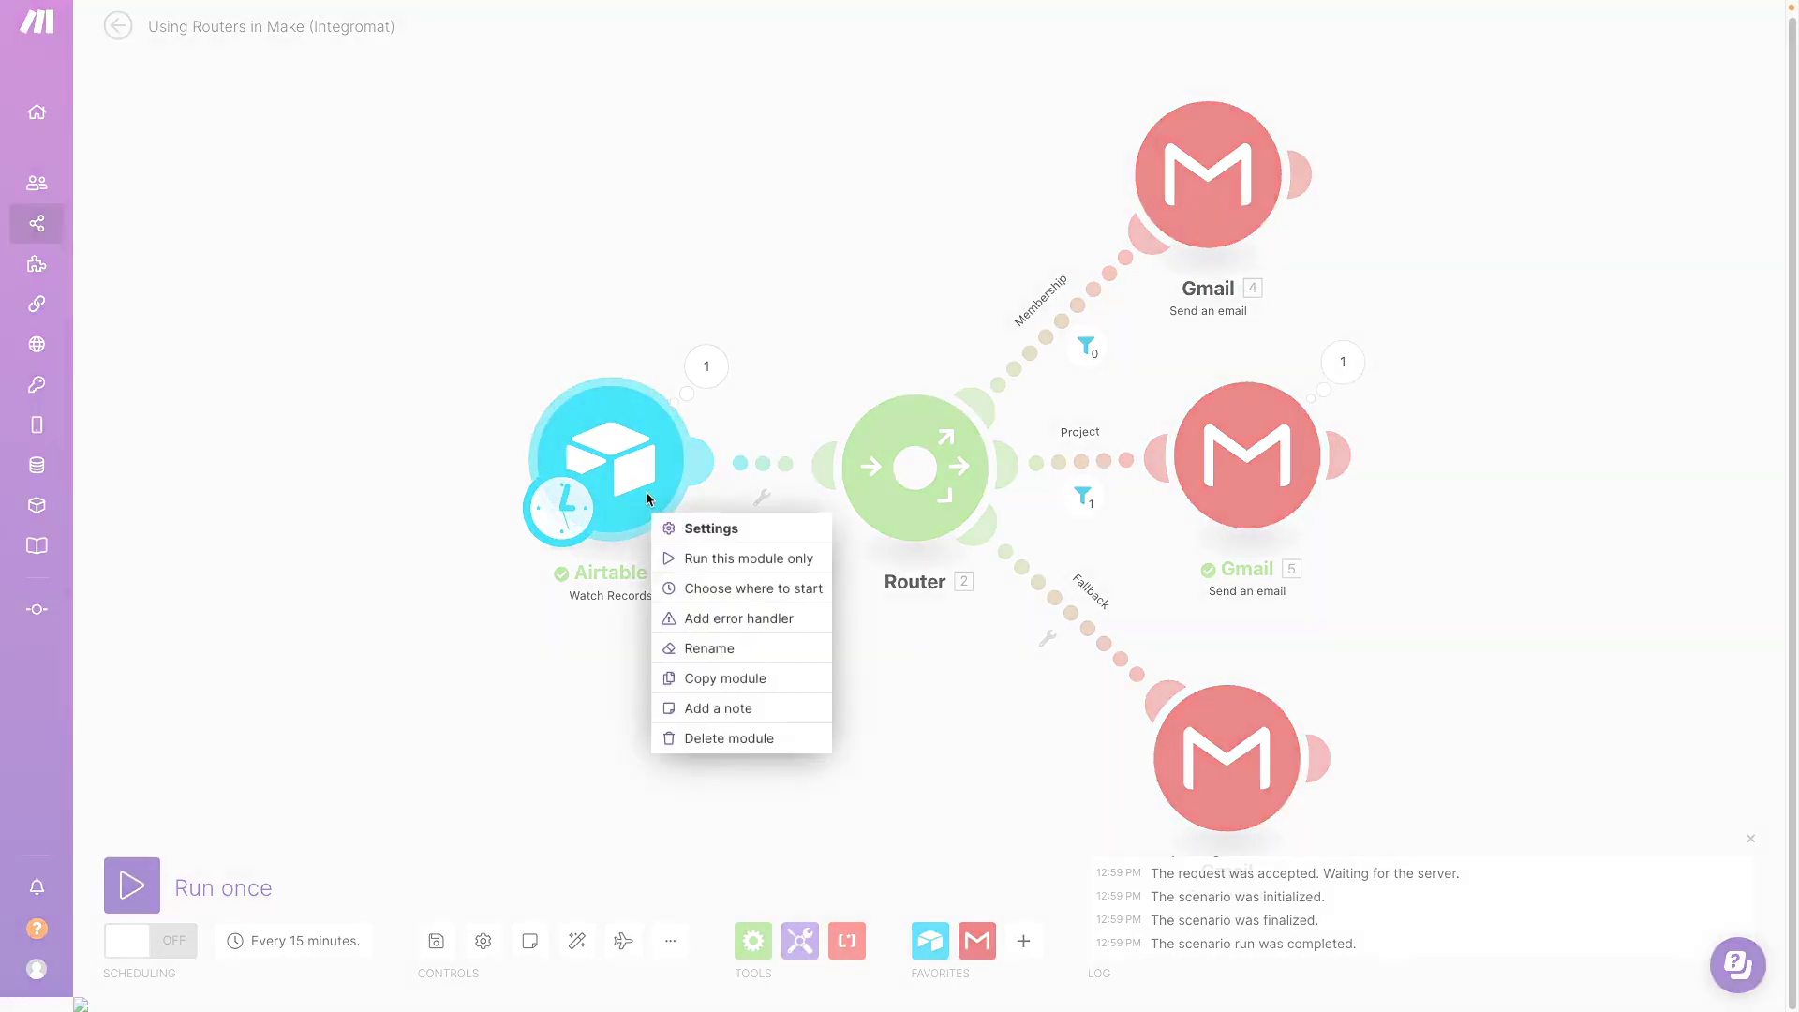
left_click(720, 589)
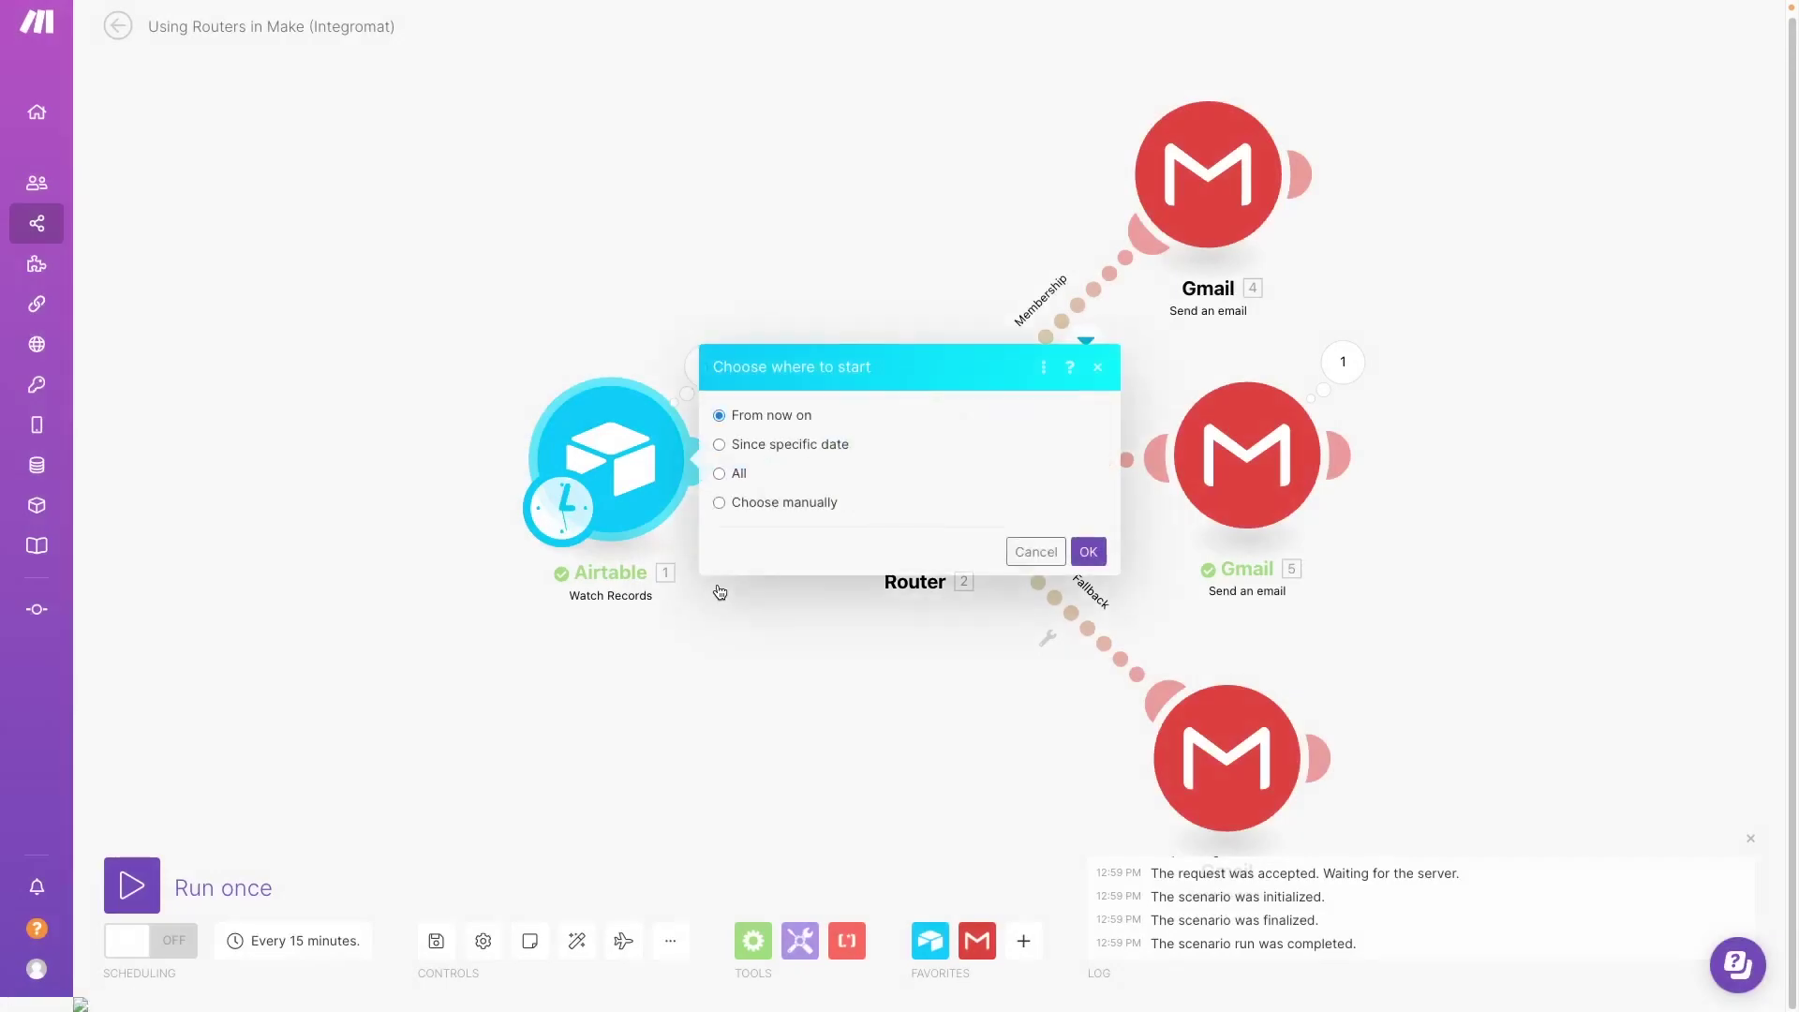
left_click(762, 505)
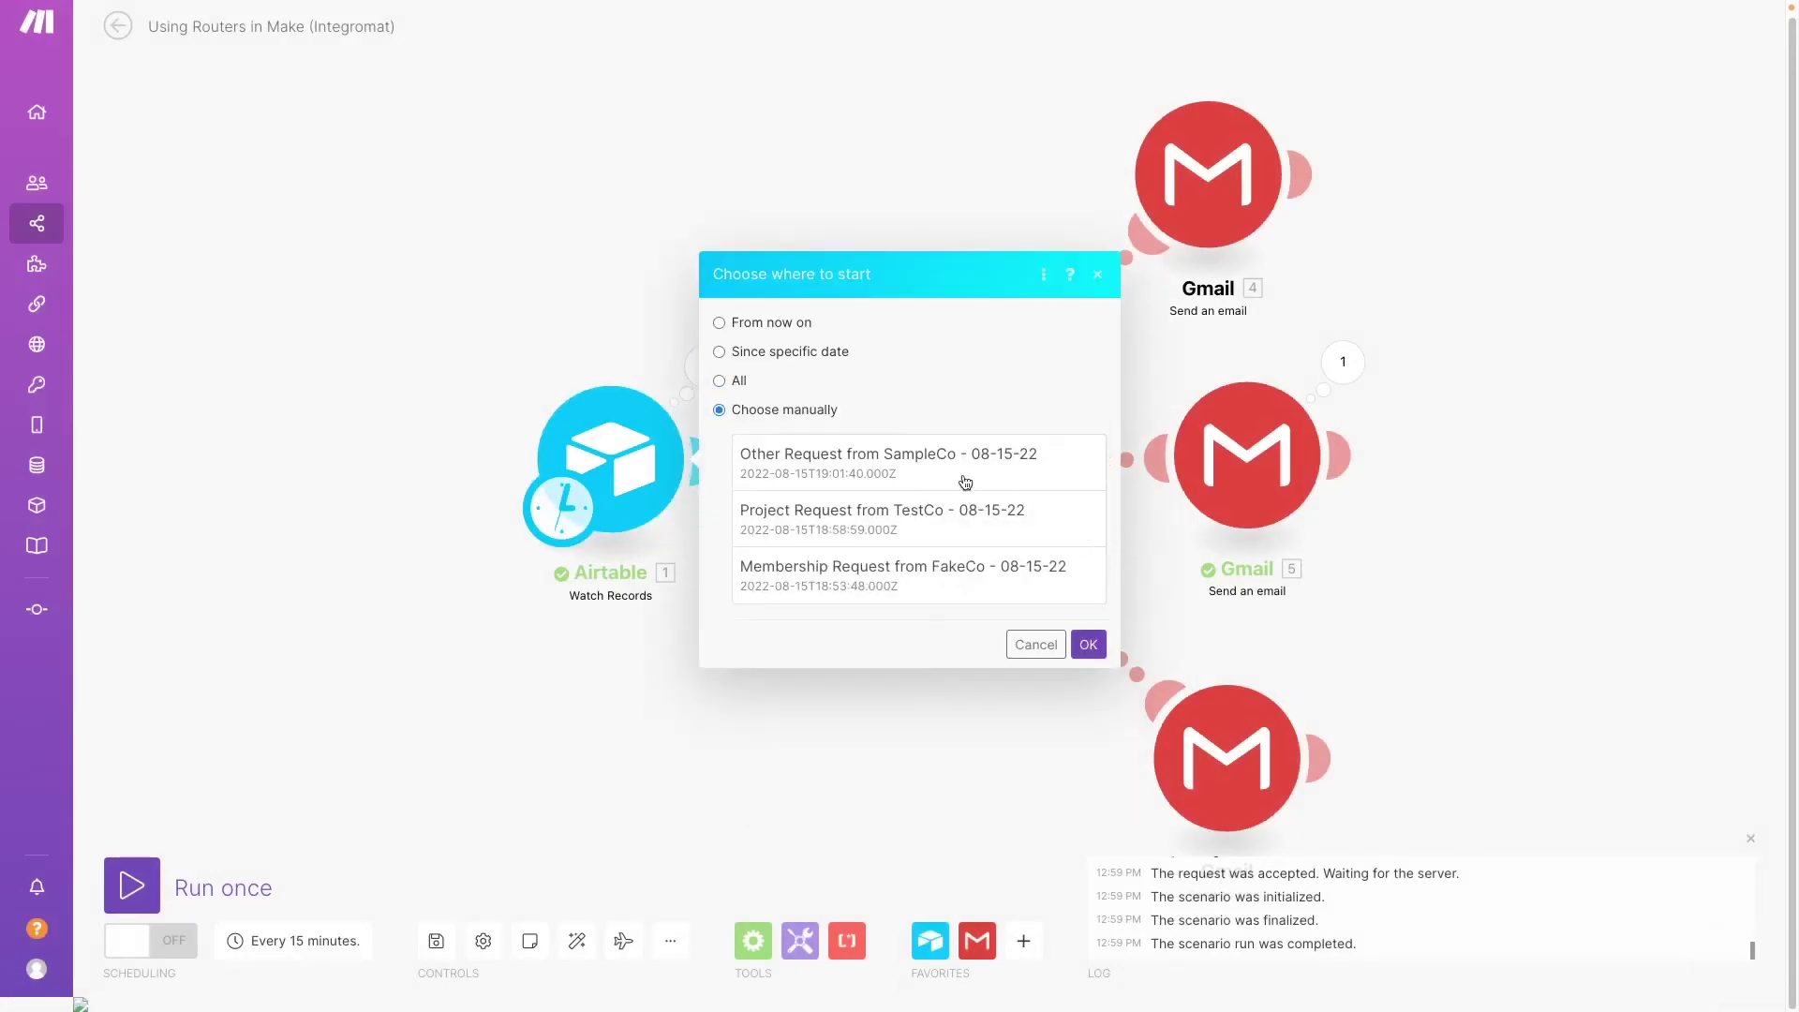
left_click(923, 484)
left_click(1084, 644)
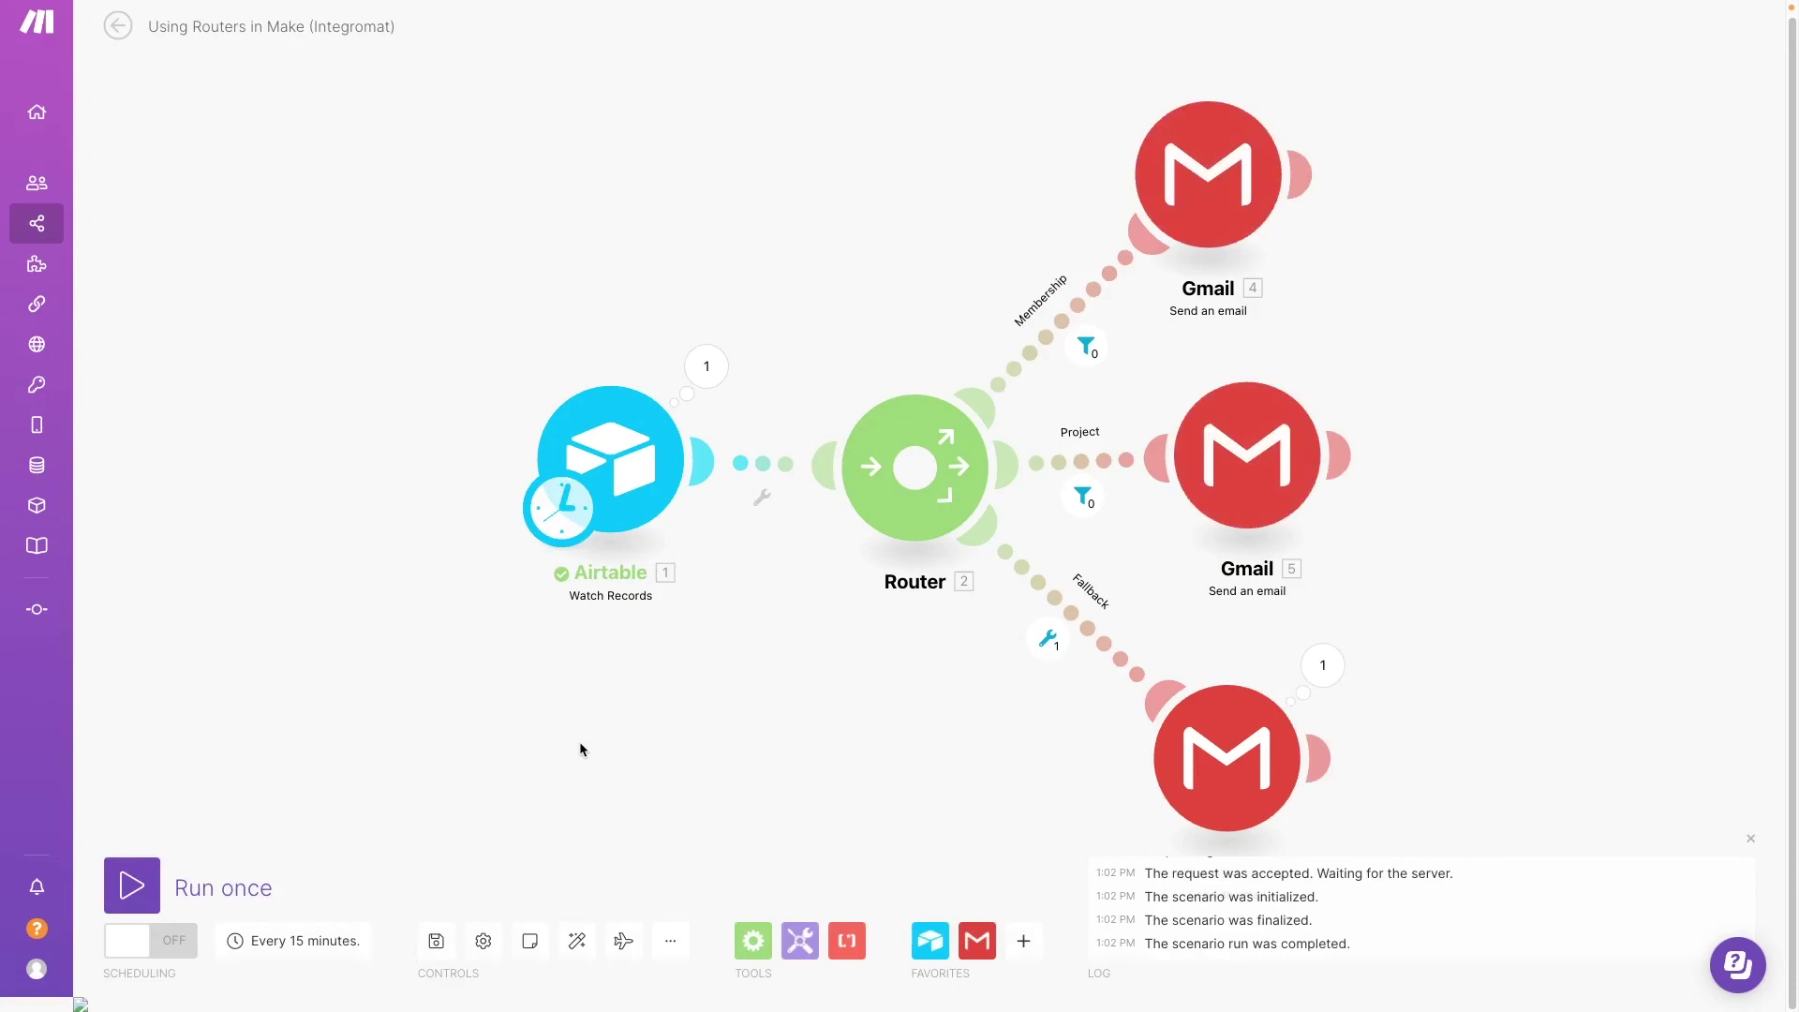
left_click(1322, 666)
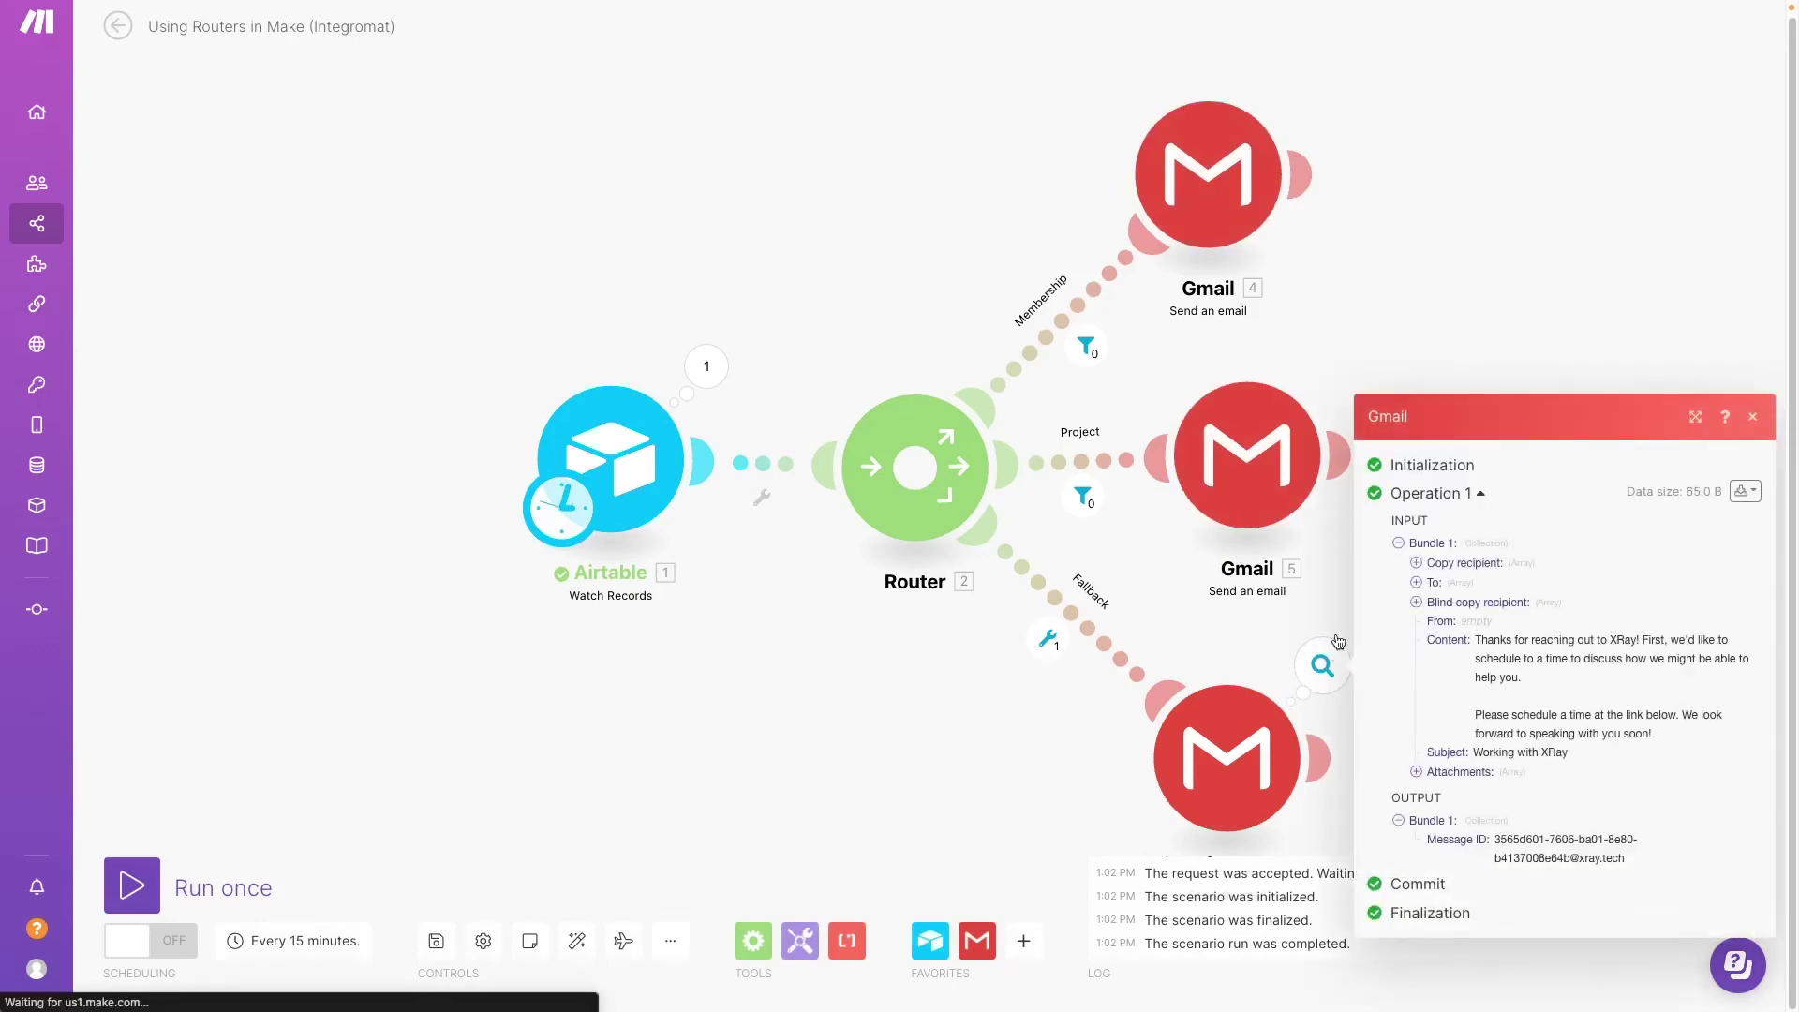